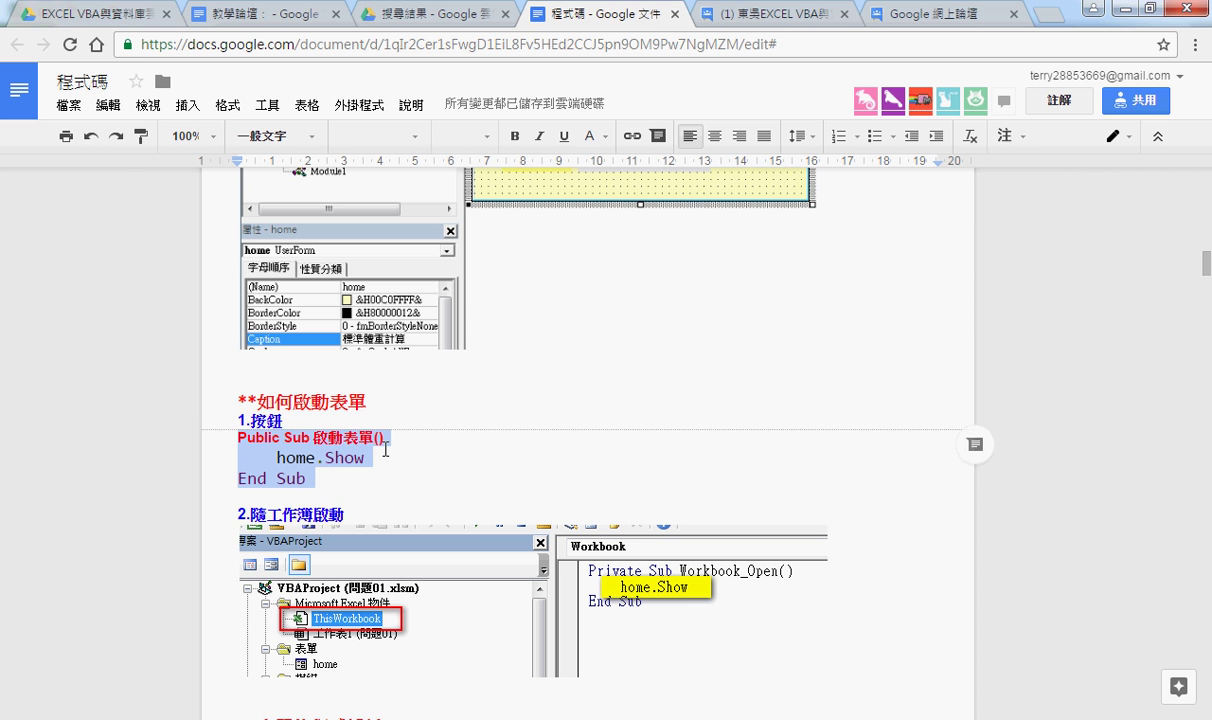
Select the three-line launch-form macro text and the word 工作薄 in the second heading
click(240, 457)
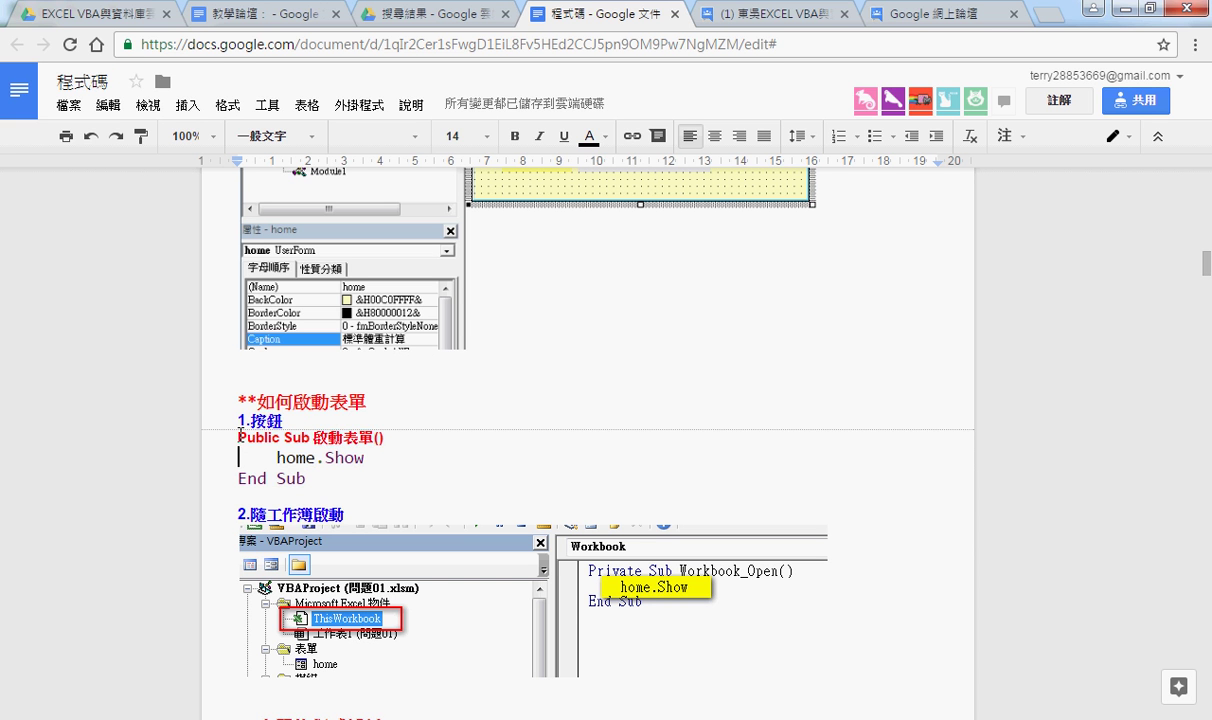
drag(240, 432, 311, 478)
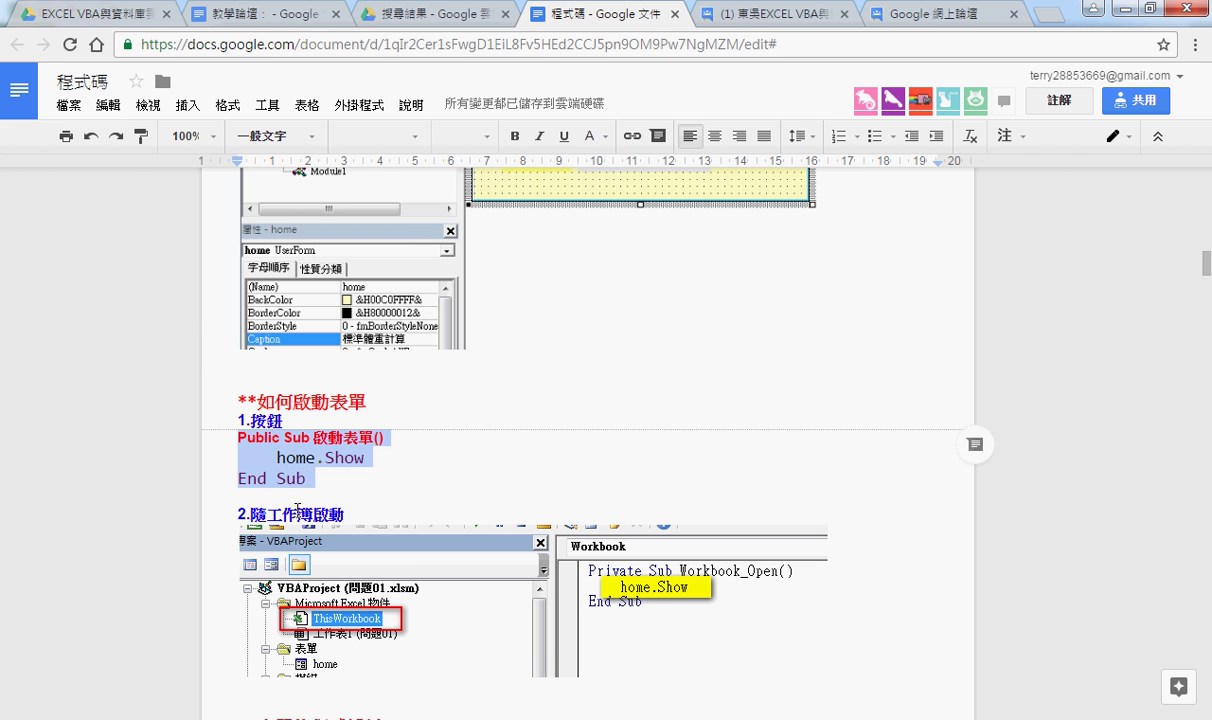
scroll(283, 468, down, 2)
double_click(272, 325)
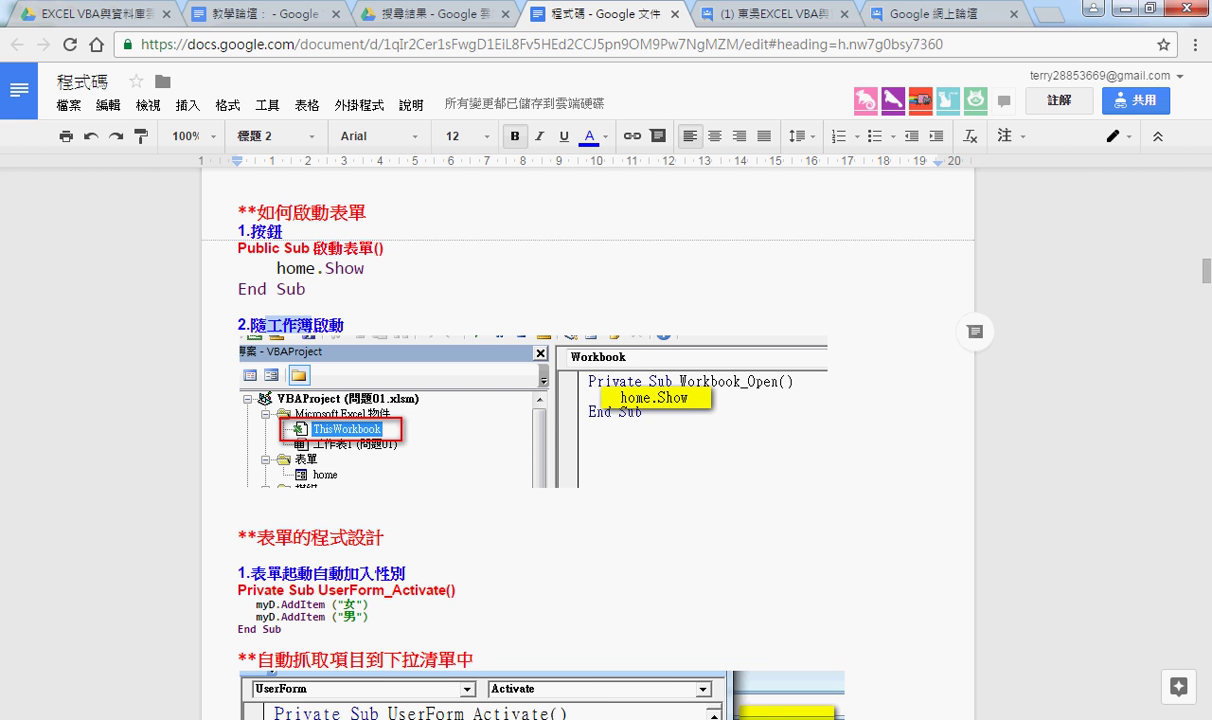
Switch to the VBA editor and select ThisWorkbook under Microsoft Excel 物件 in 問題01.xlsx
click(303, 590)
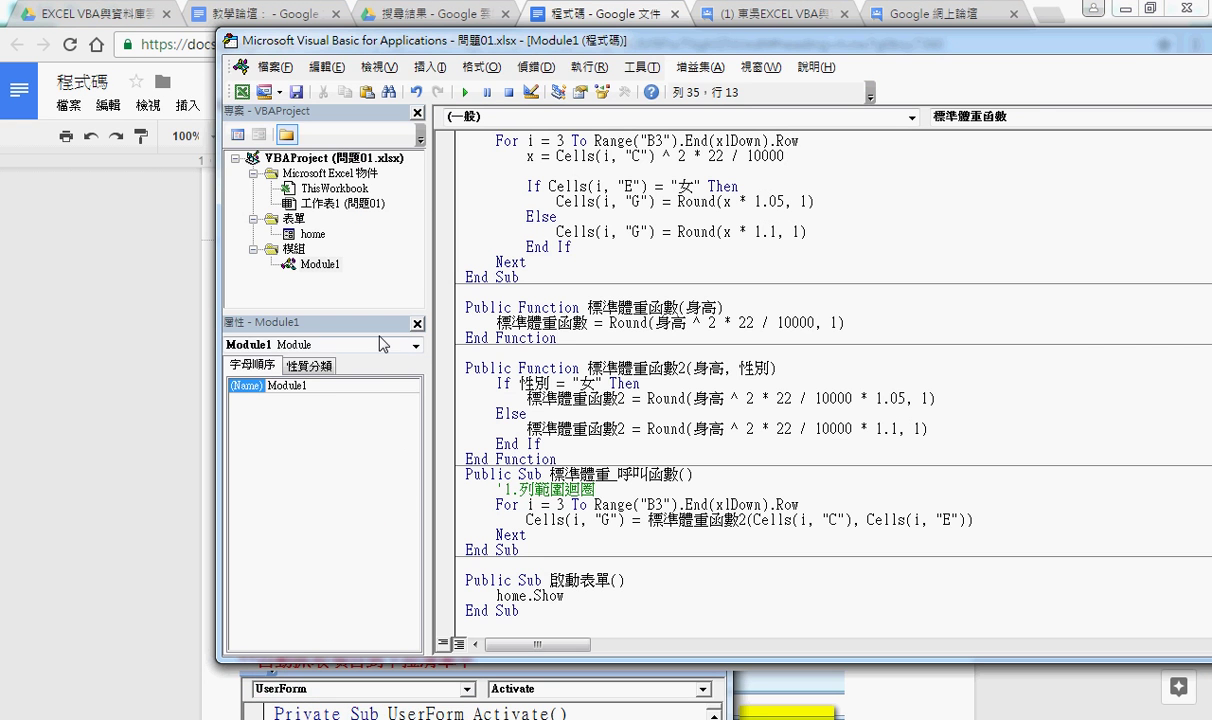
click(370, 159)
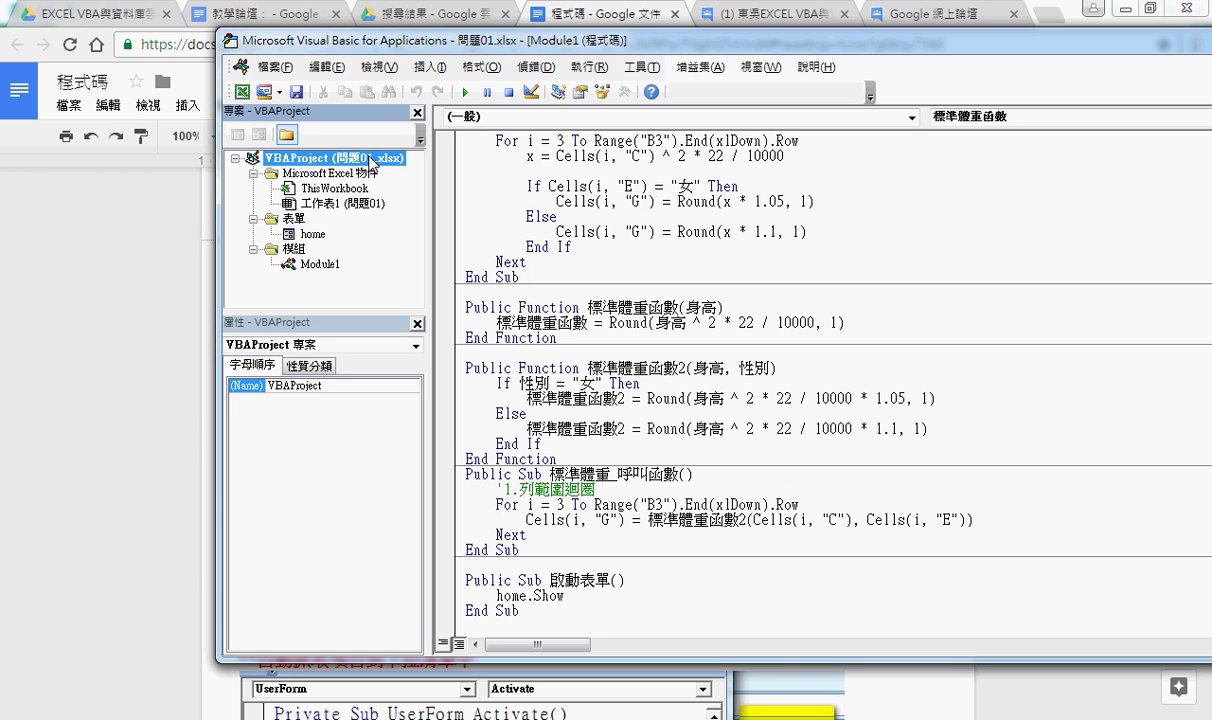
click(326, 174)
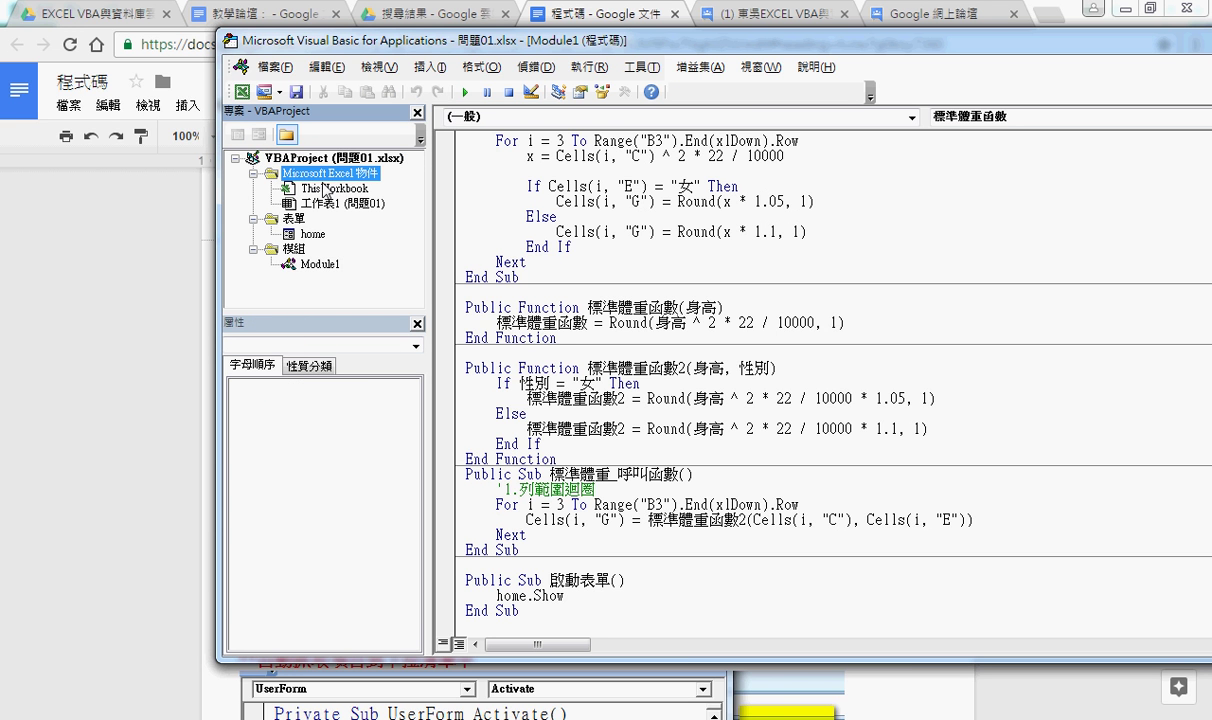
click(345, 189)
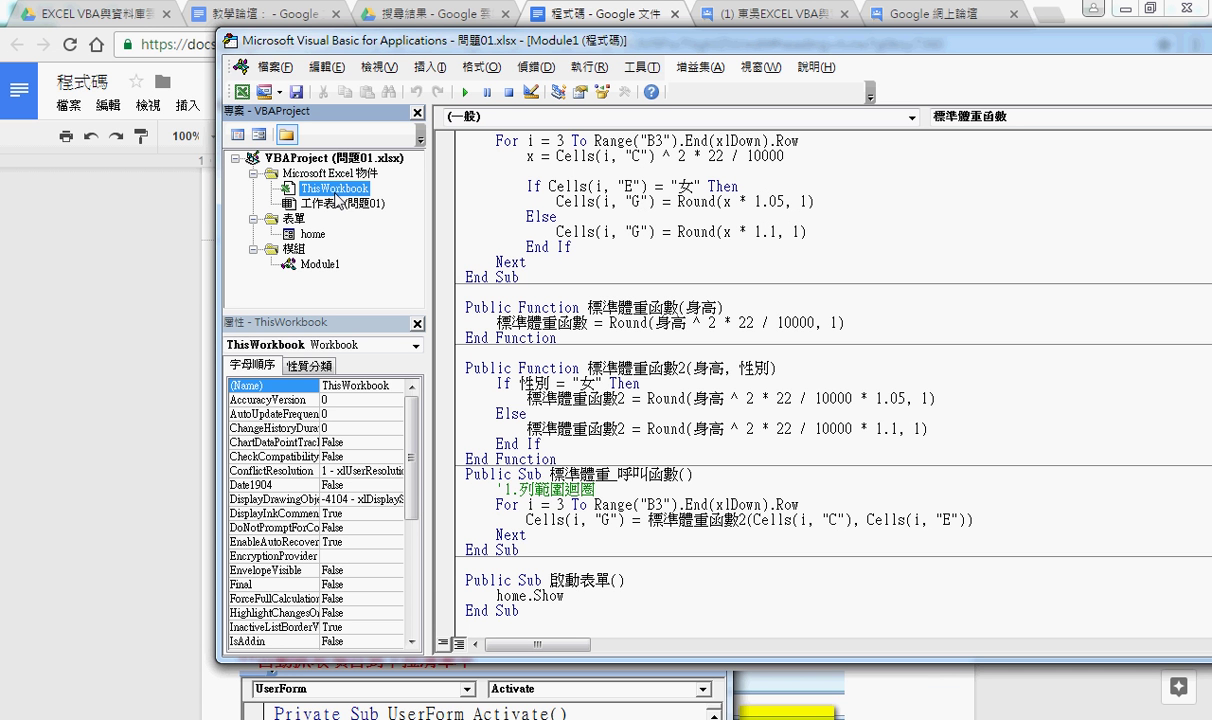
Open ThisWorkbook's code and pick Workbook from the object list to insert Workbook_Open
double_click(327, 193)
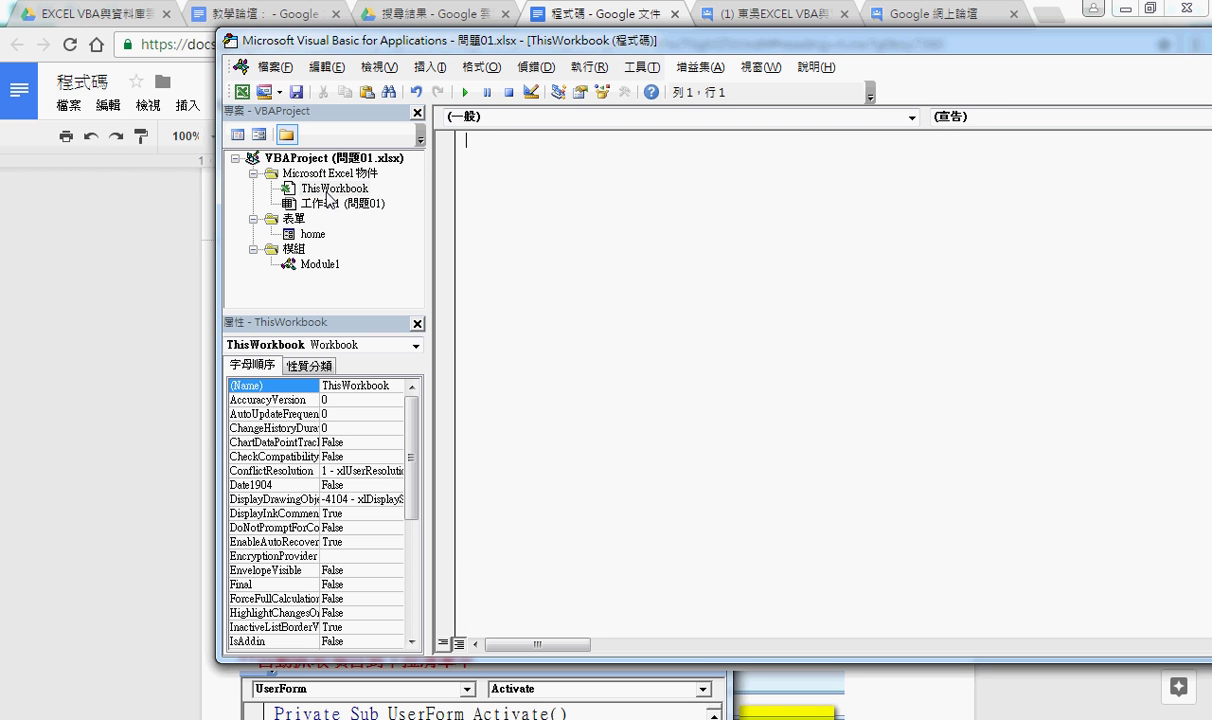
click(576, 118)
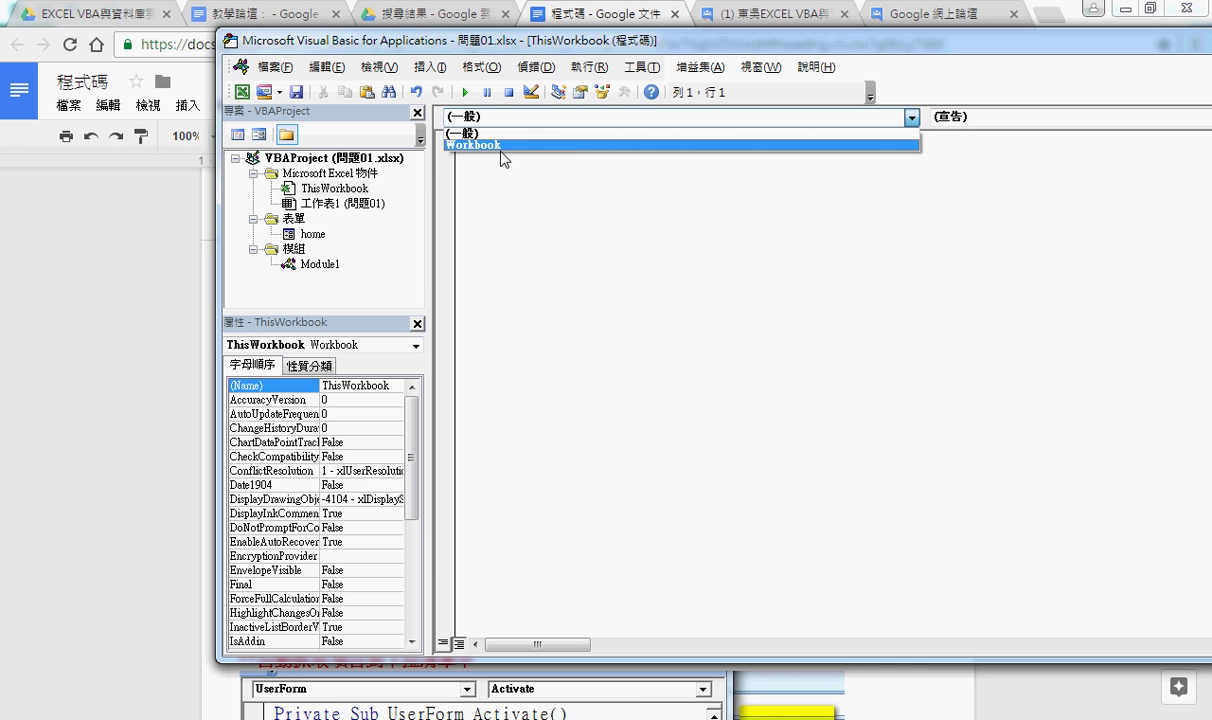
click(474, 145)
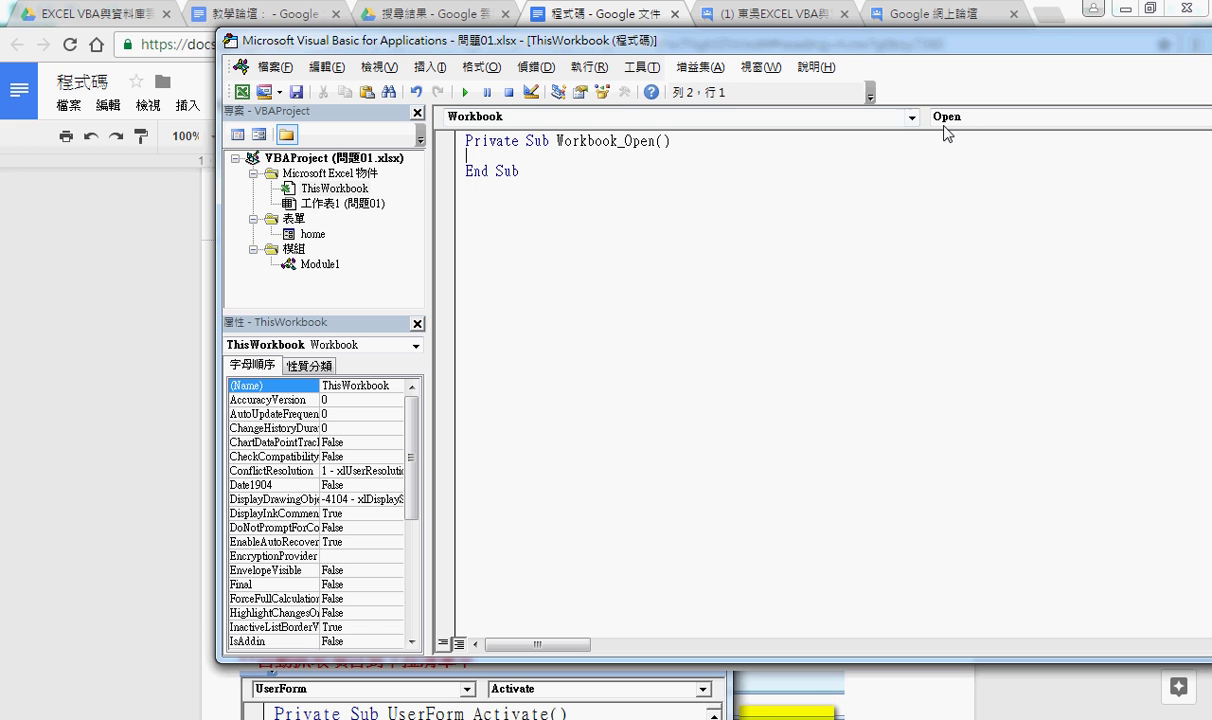
drag(855, 52, 627, 50)
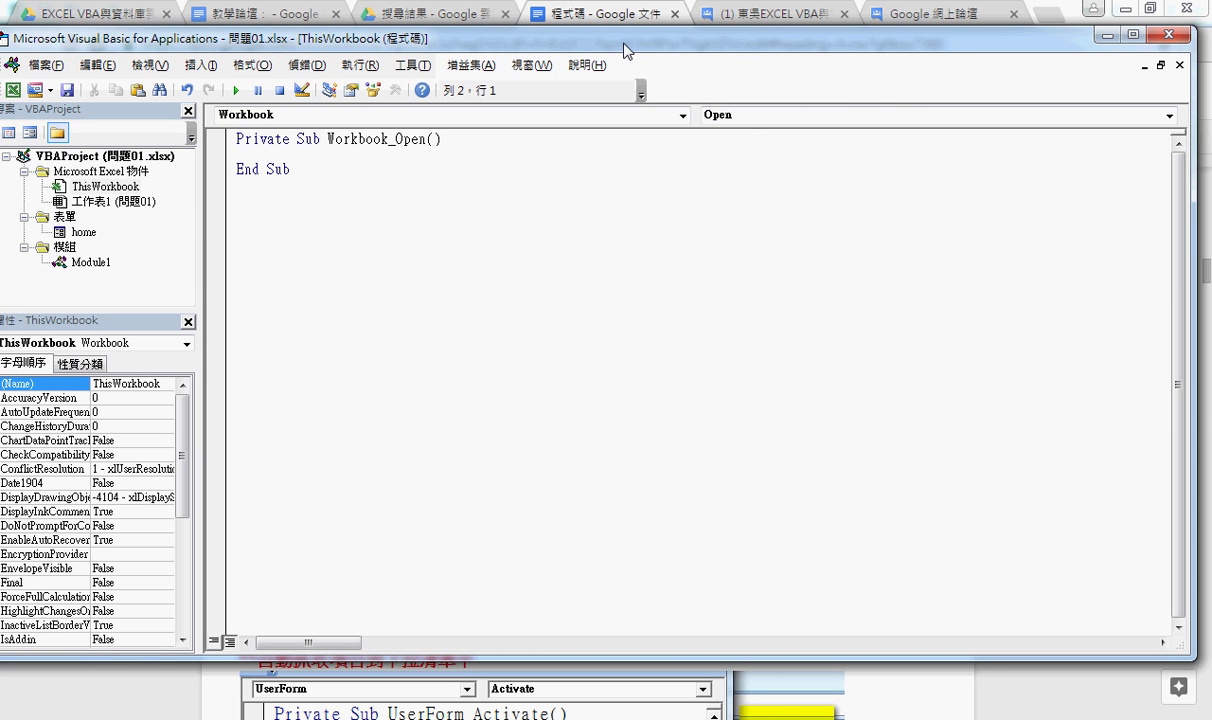
click(776, 117)
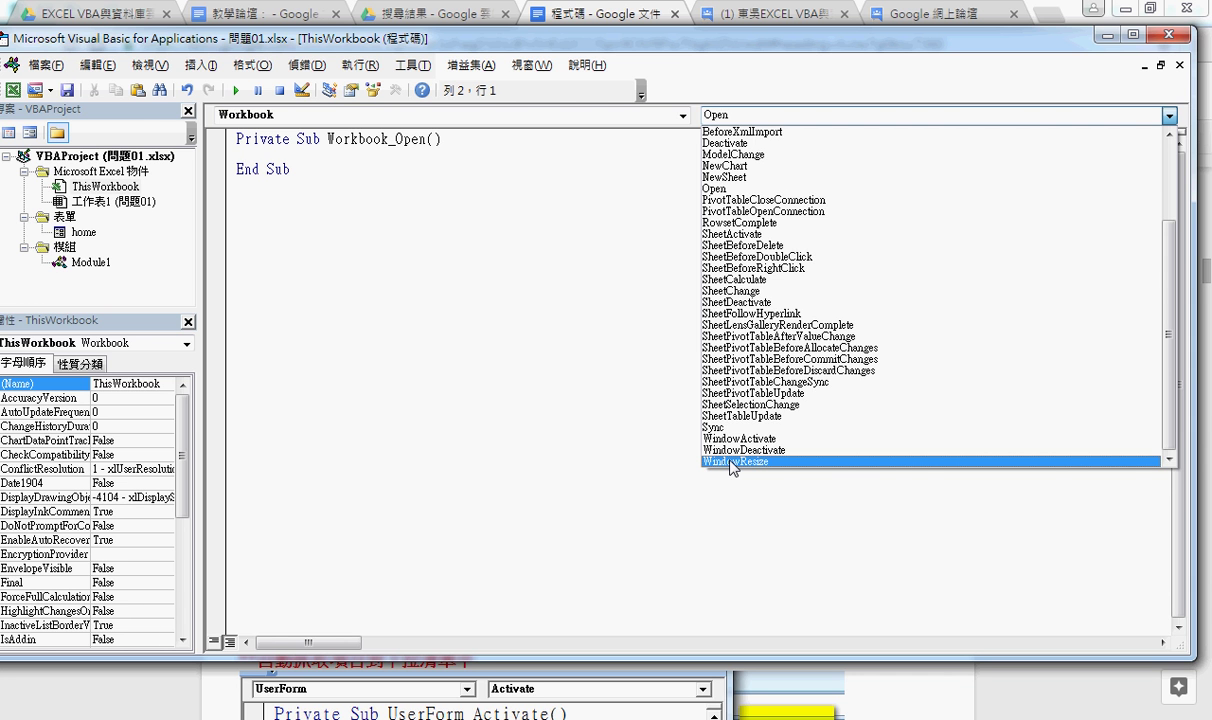
Add a Workbook_WindowResize stub from the event list, then select and delete it
click(733, 462)
click(309, 200)
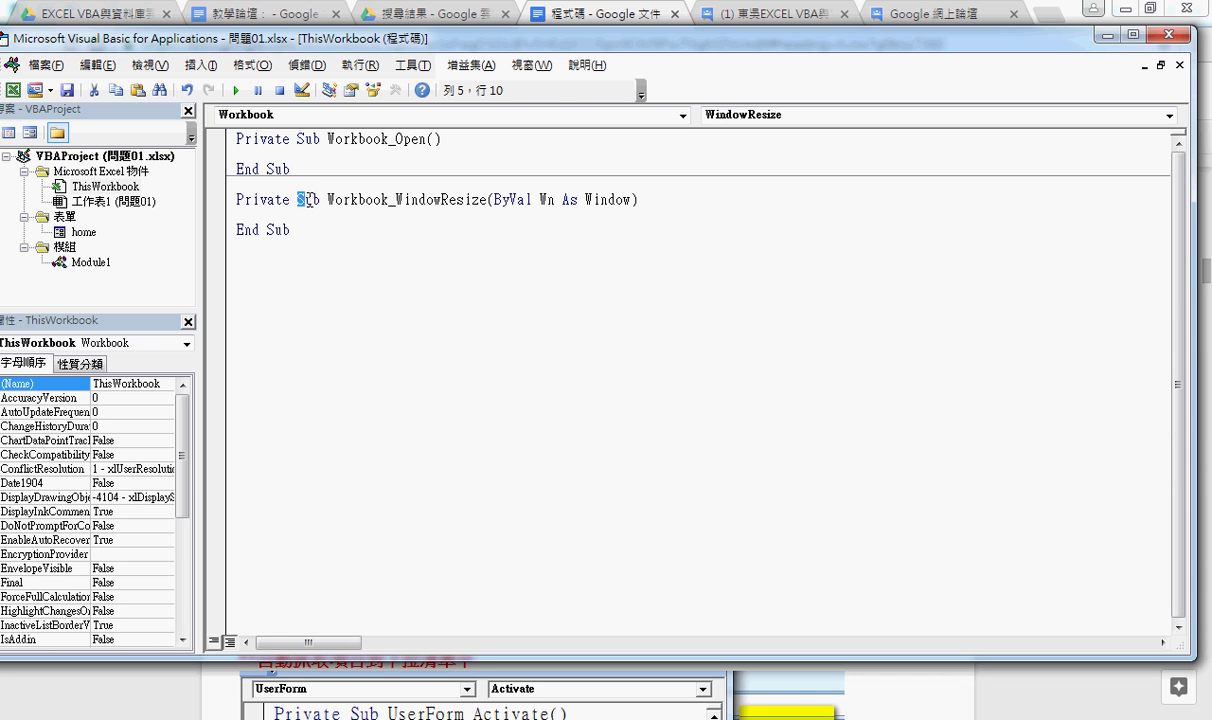
drag(309, 200, 320, 200)
drag(236, 230, 287, 231)
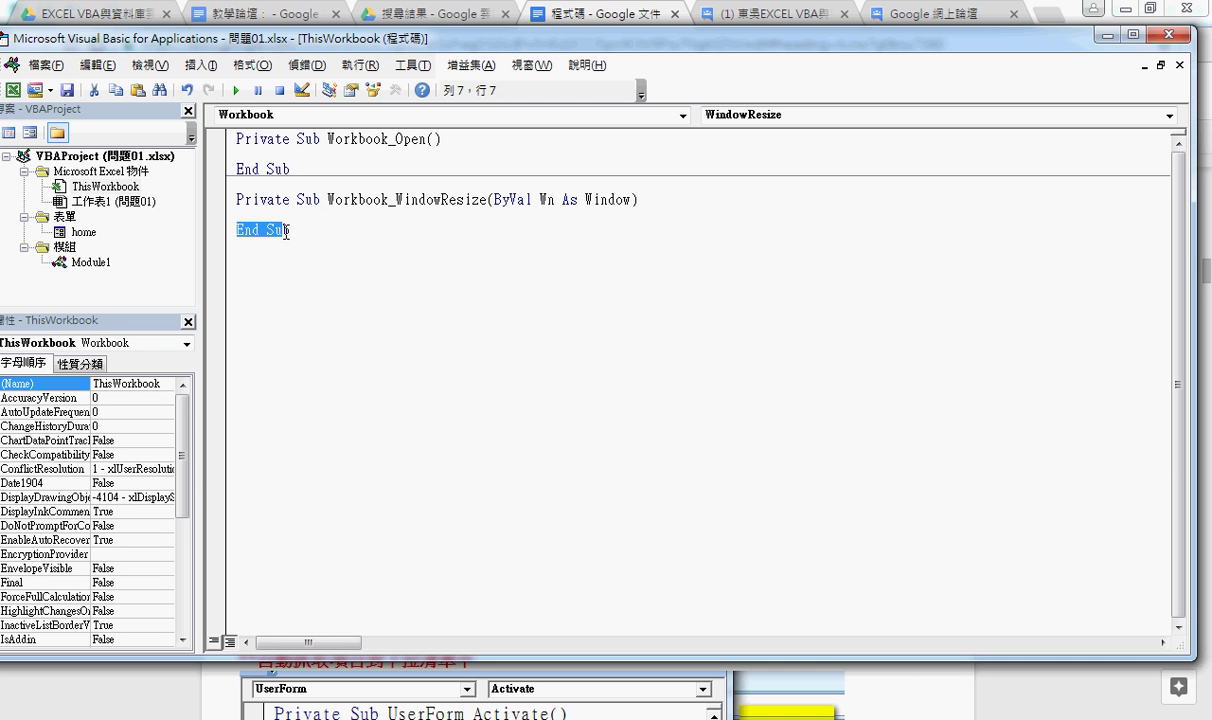
click(289, 215)
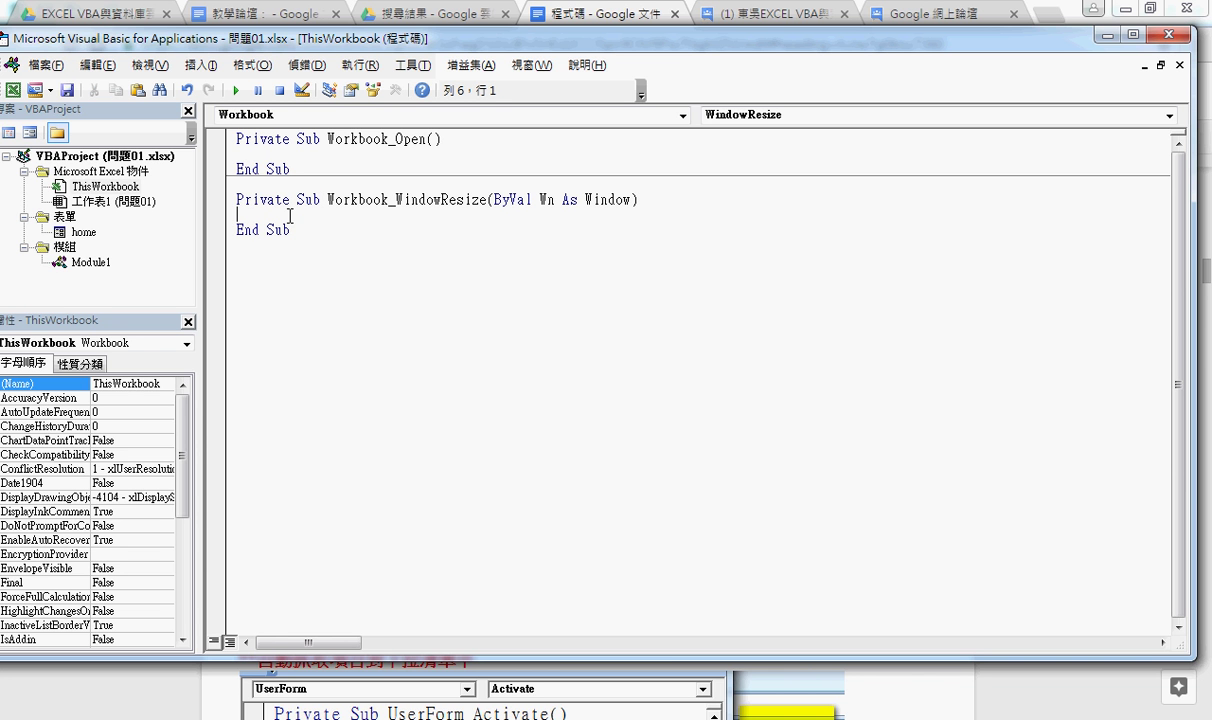
drag(297, 230, 223, 201)
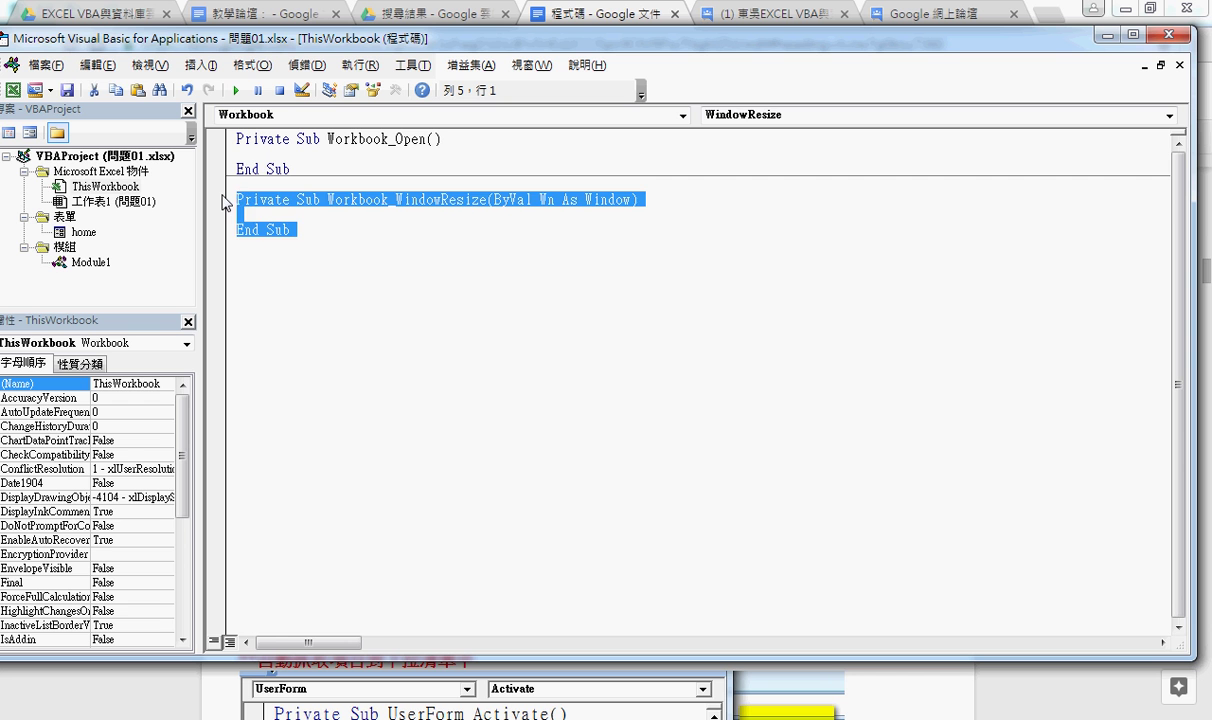
key(Delete)
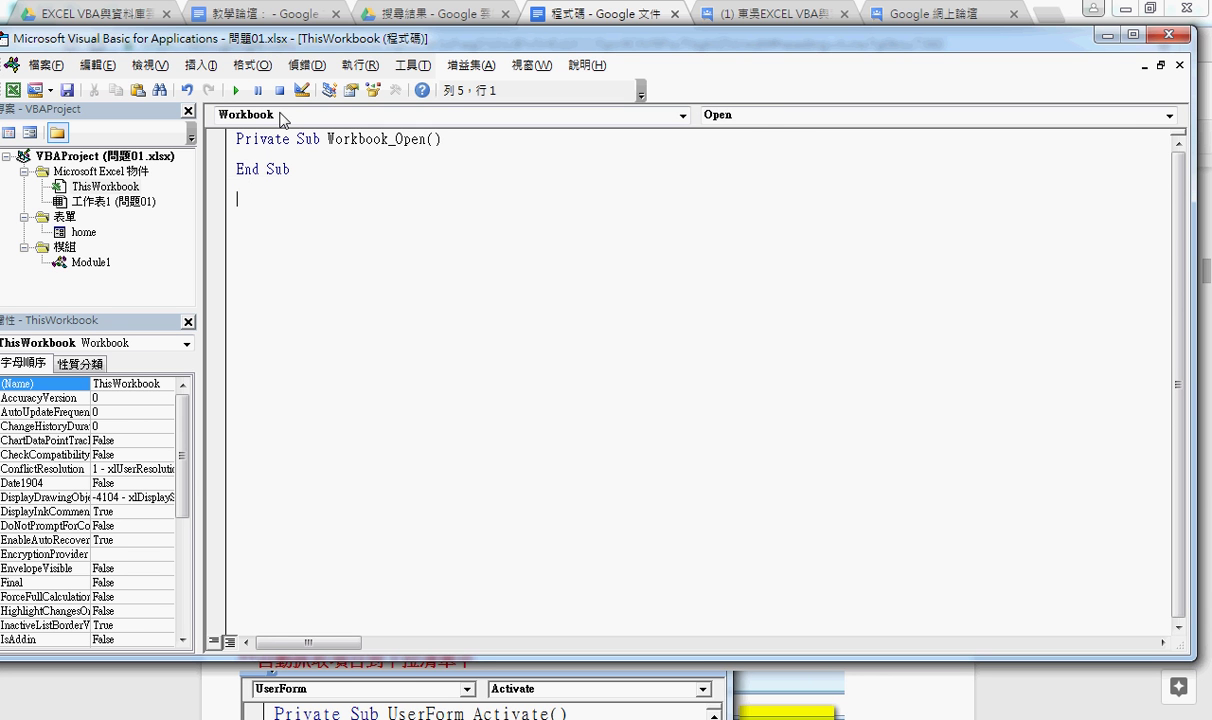
Type an indented home.Show line inside Workbook_Open
click(405, 152)
key(Tab)
text(hom)
text(e.)
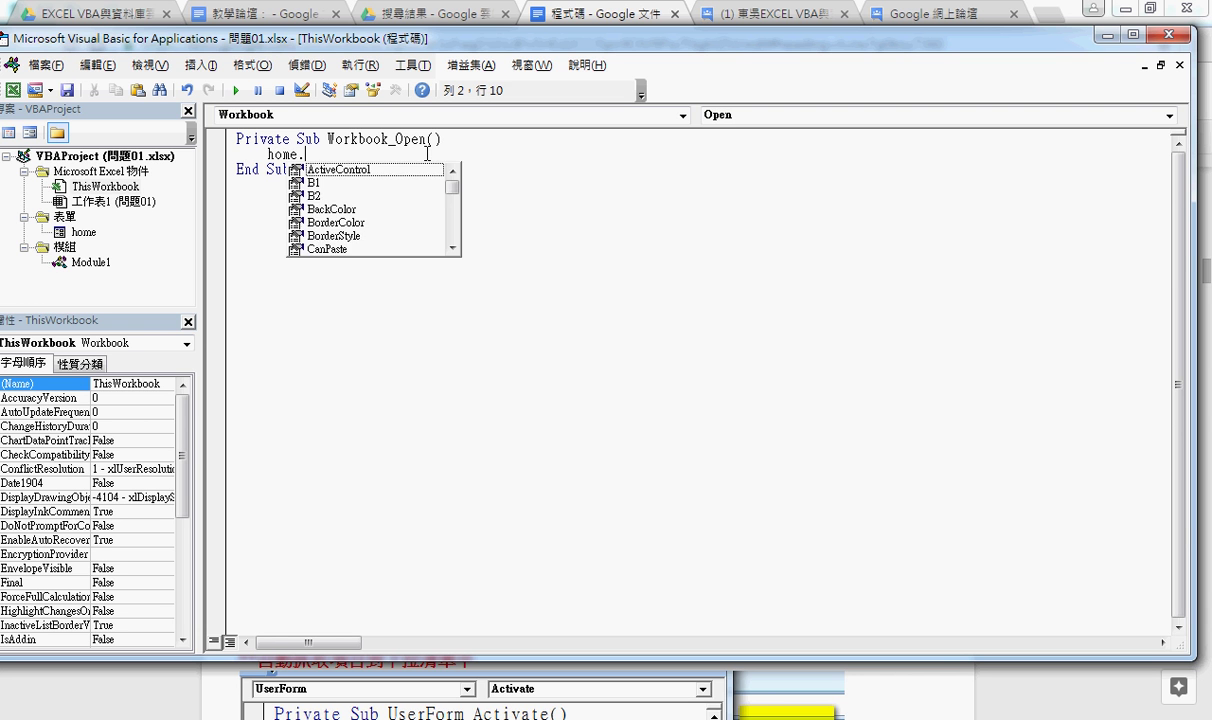
text(s)
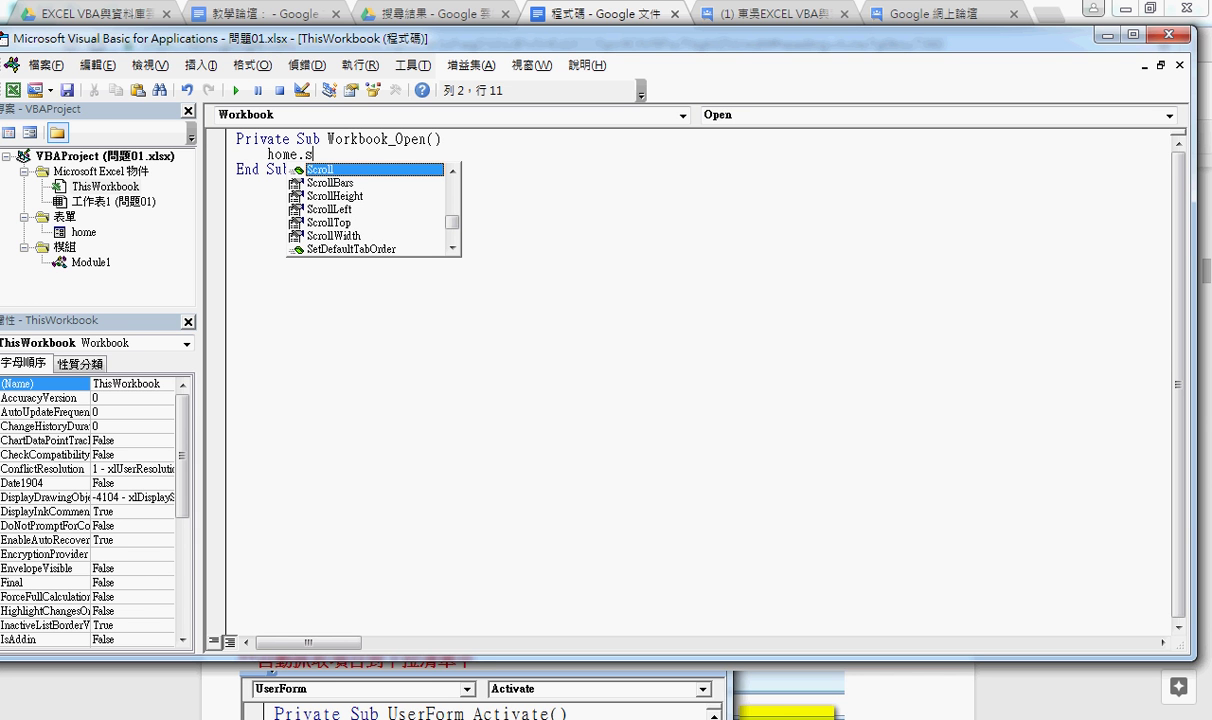
text(how)
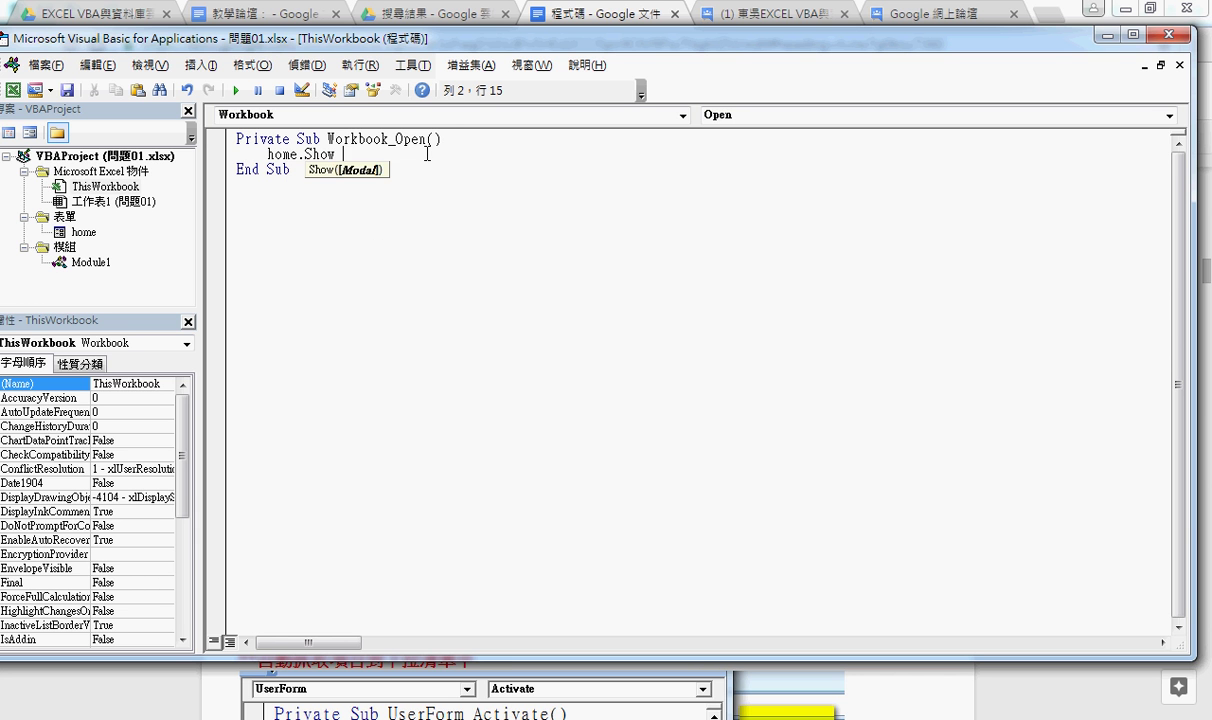
key(Down)
key(Down)
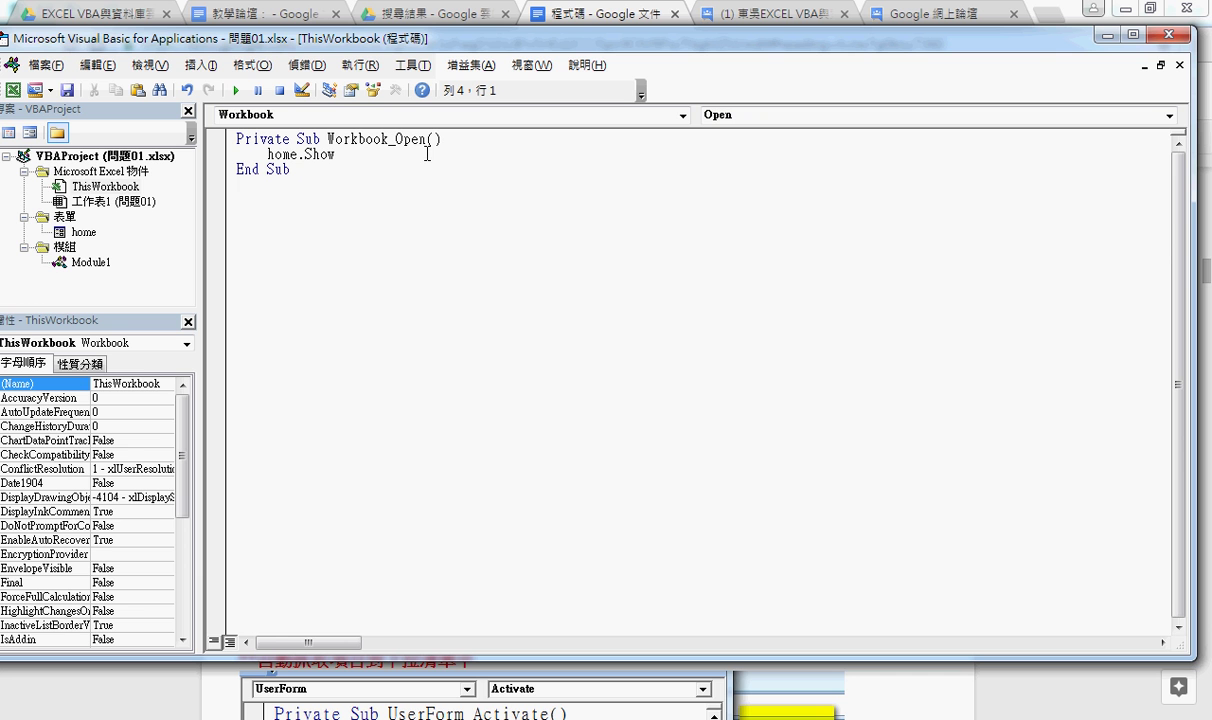
drag(327, 140, 395, 140)
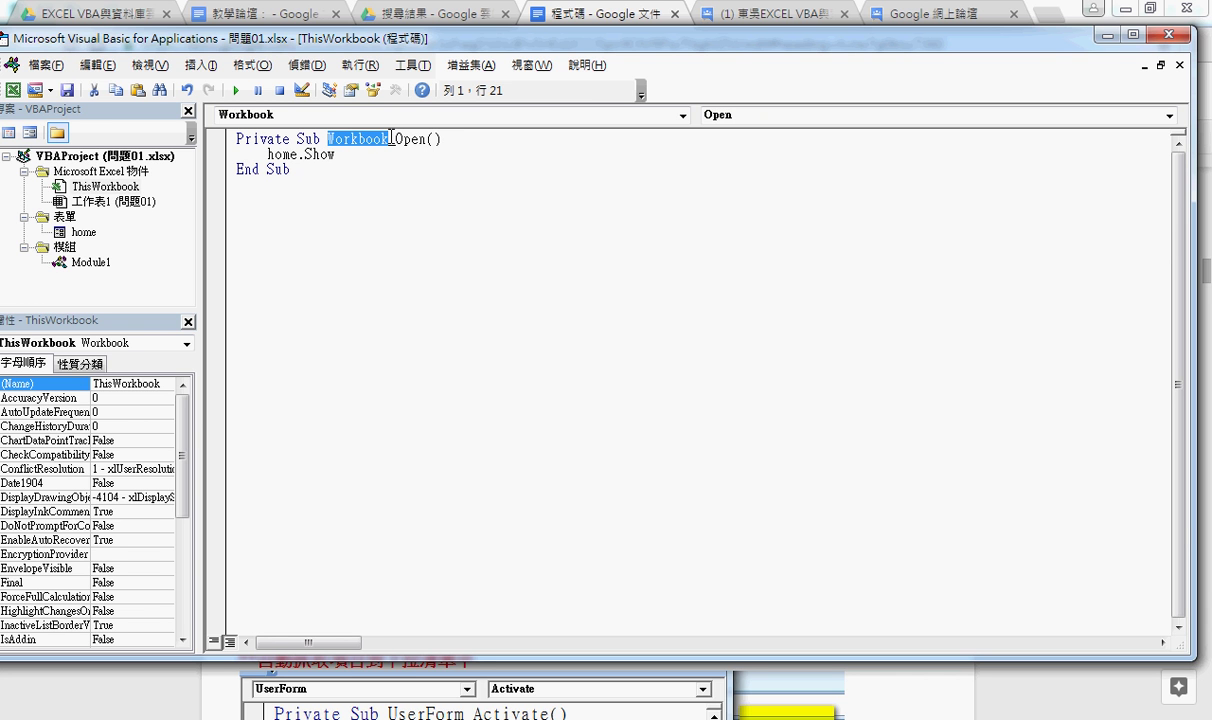
click(440, 139)
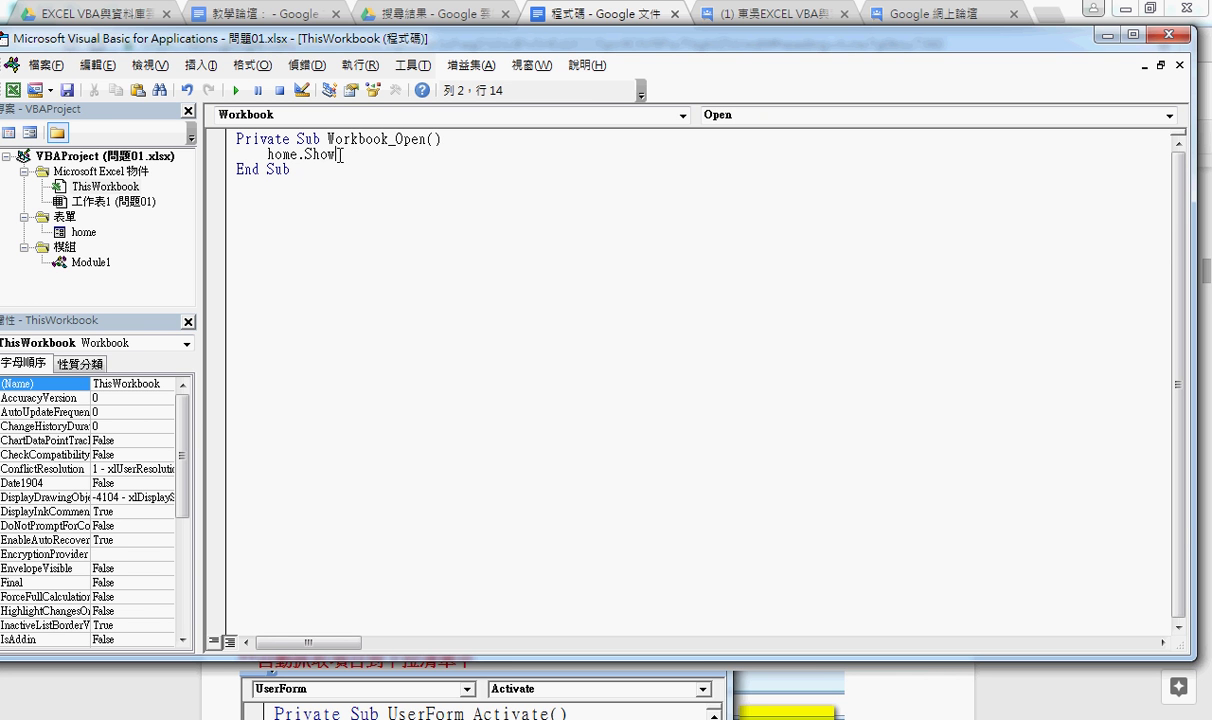
drag(336, 155, 224, 156)
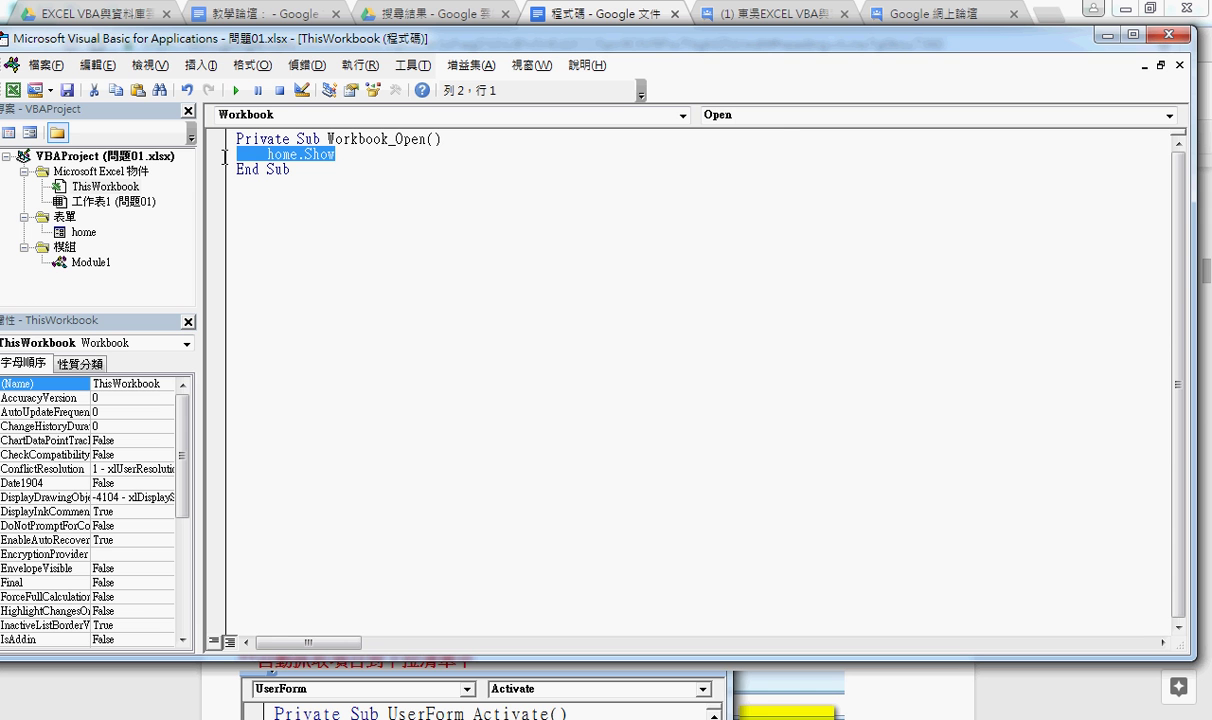
Choose the Open event in the procedure list, keep home.Show in Workbook_Open, and close the editor
click(778, 116)
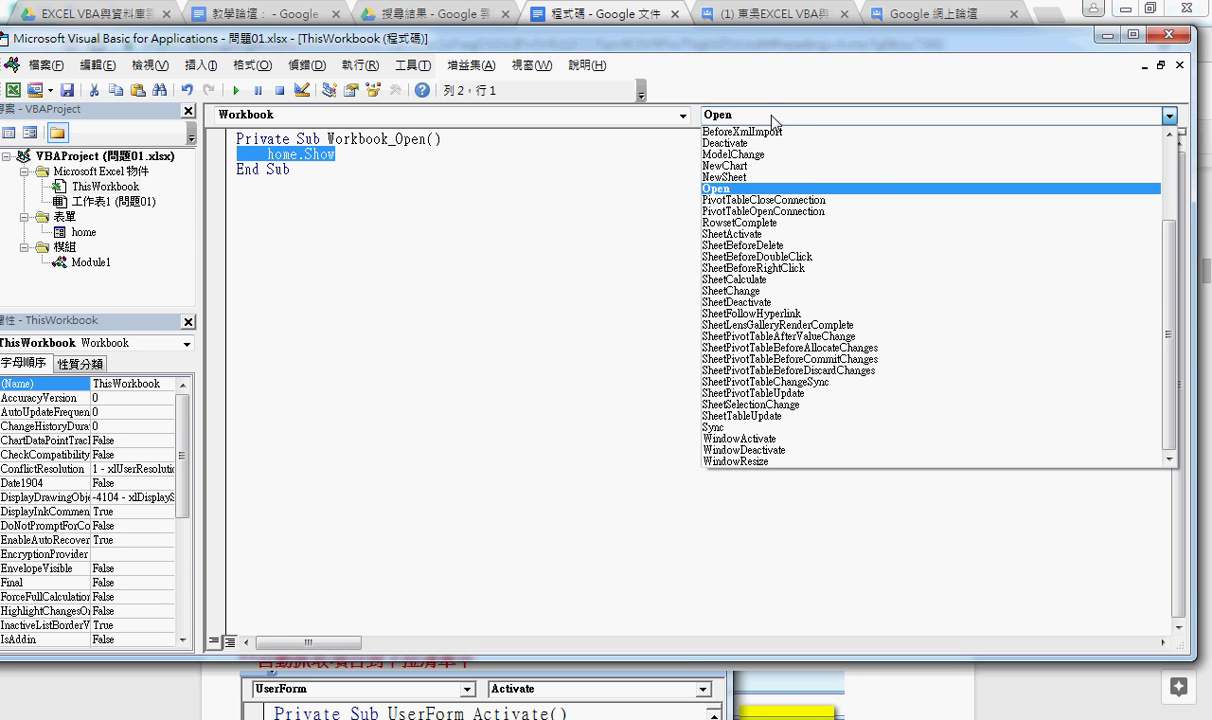
scroll(1170, 248, up, 1)
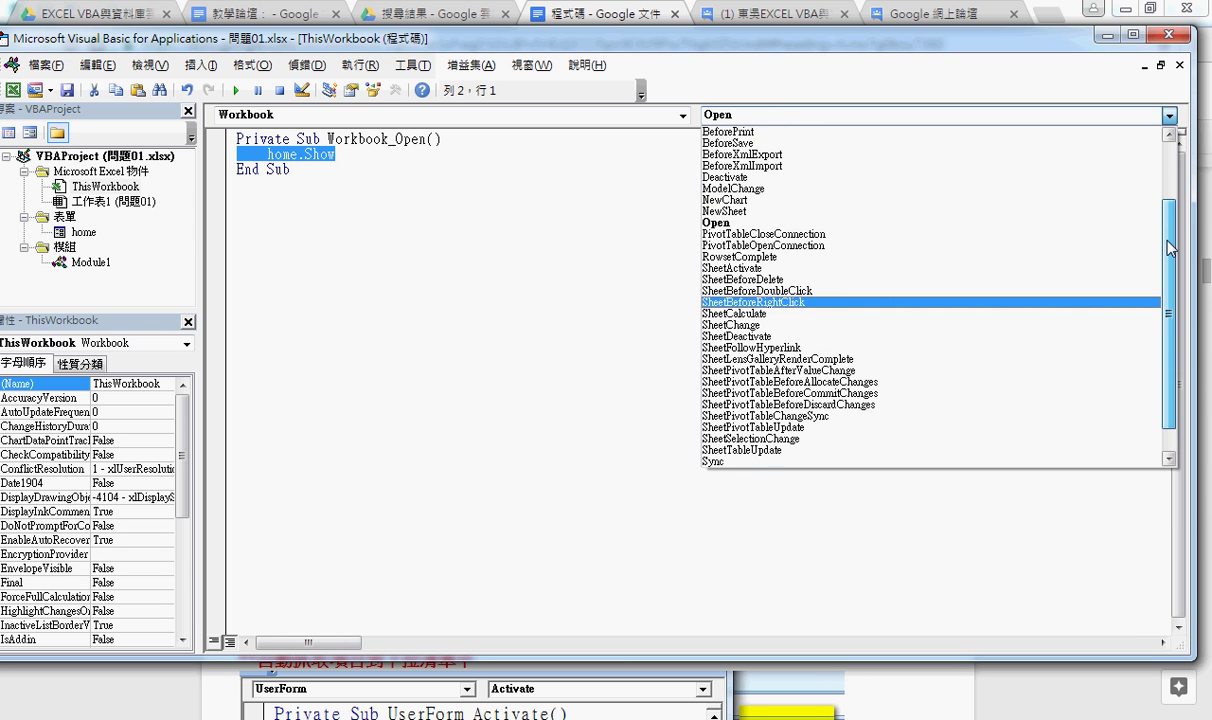
drag(1170, 248, 1170, 205)
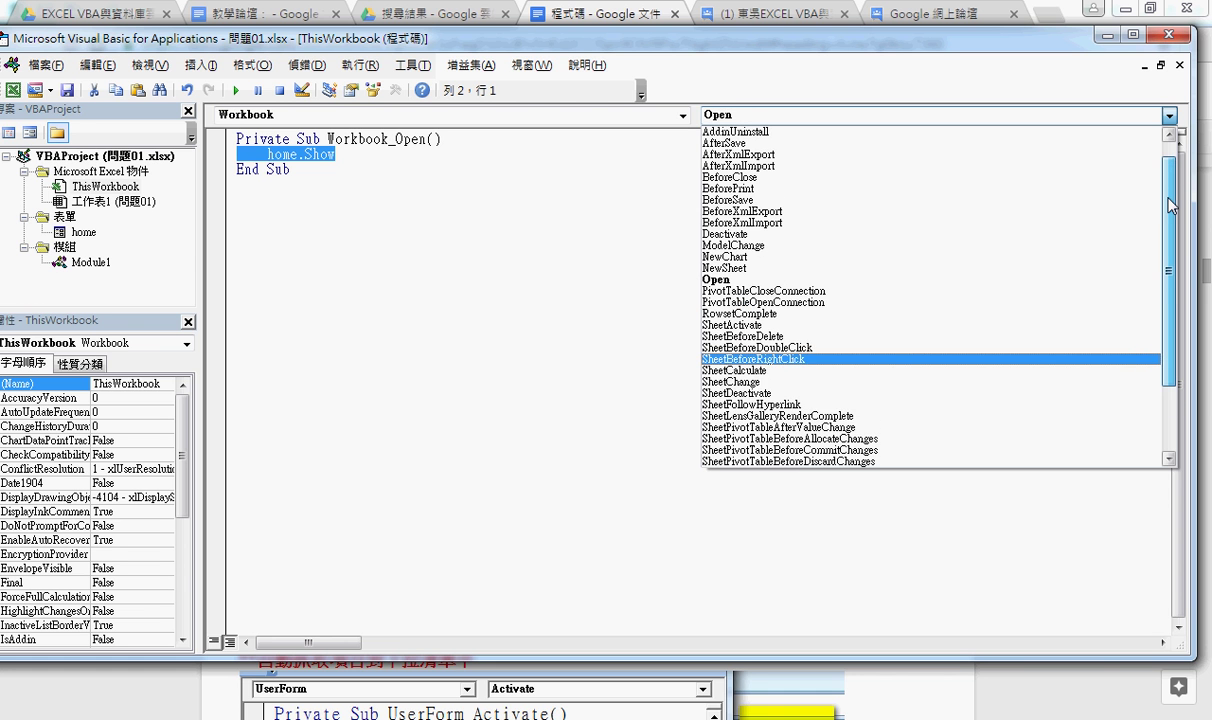
drag(1170, 205, 1175, 157)
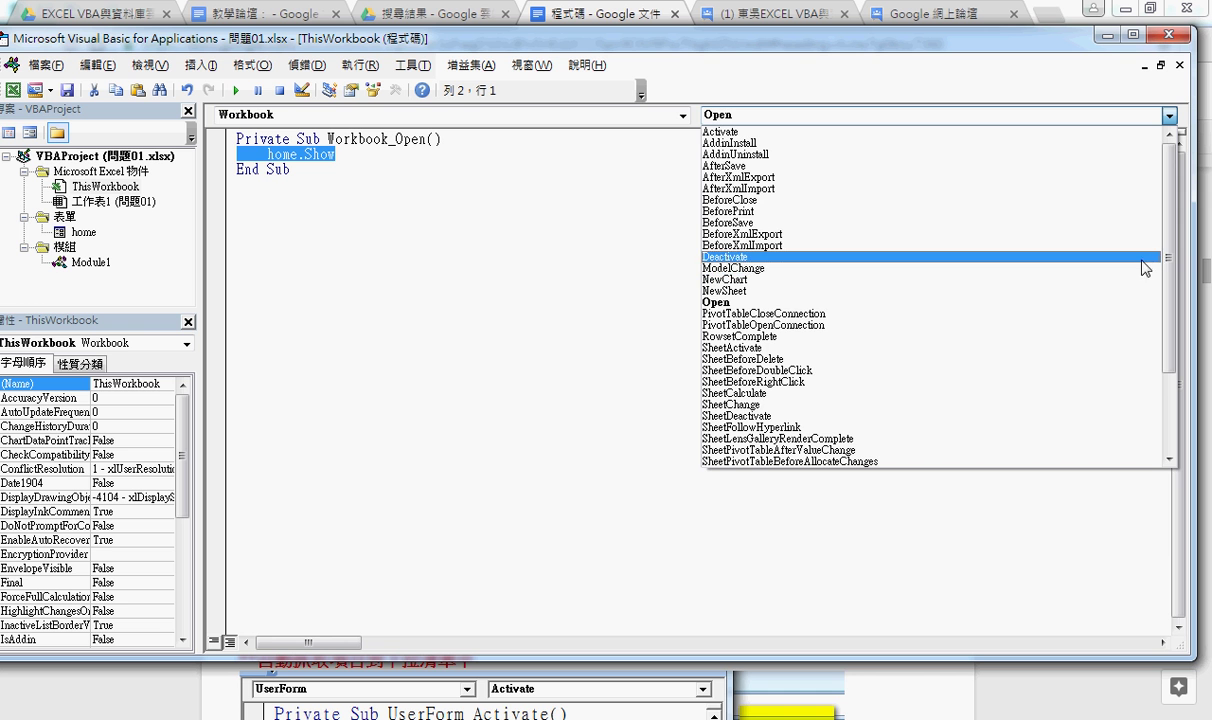
drag(1170, 265, 1183, 352)
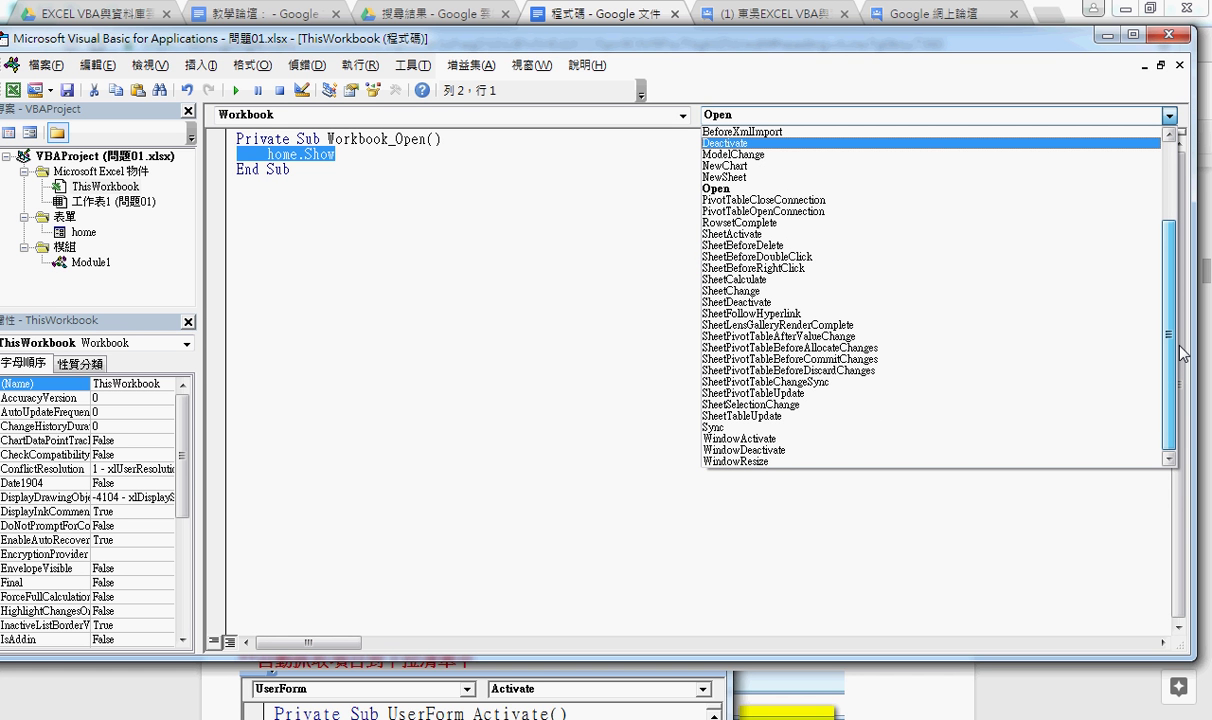
click(760, 189)
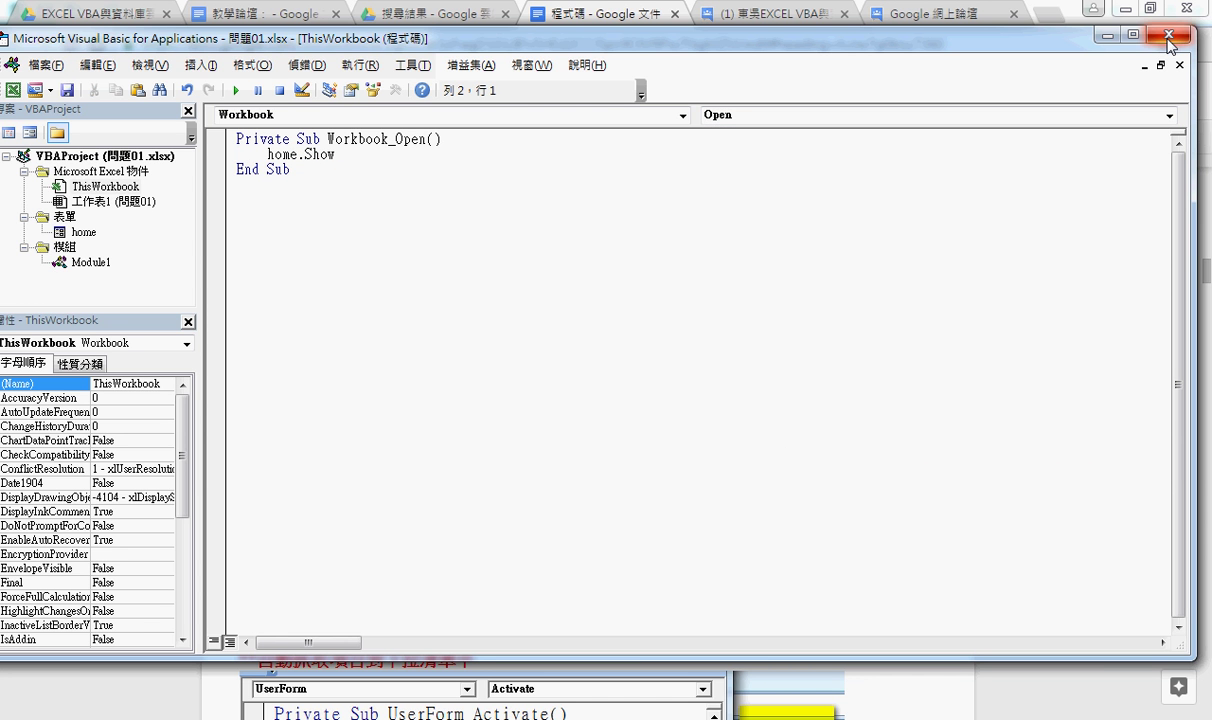
click(1108, 35)
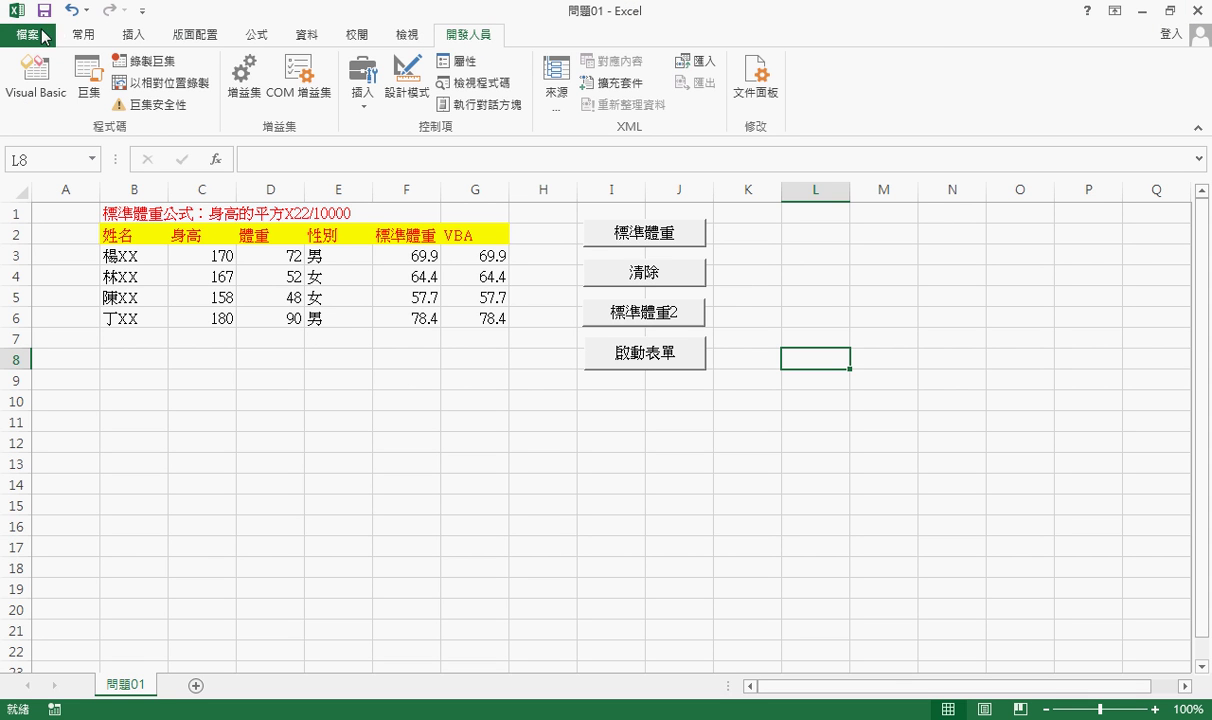
Save 問題01 to the Desktop as an Excel Macro-Enabled Workbook, declining the macro-free save
click(30, 34)
click(66, 221)
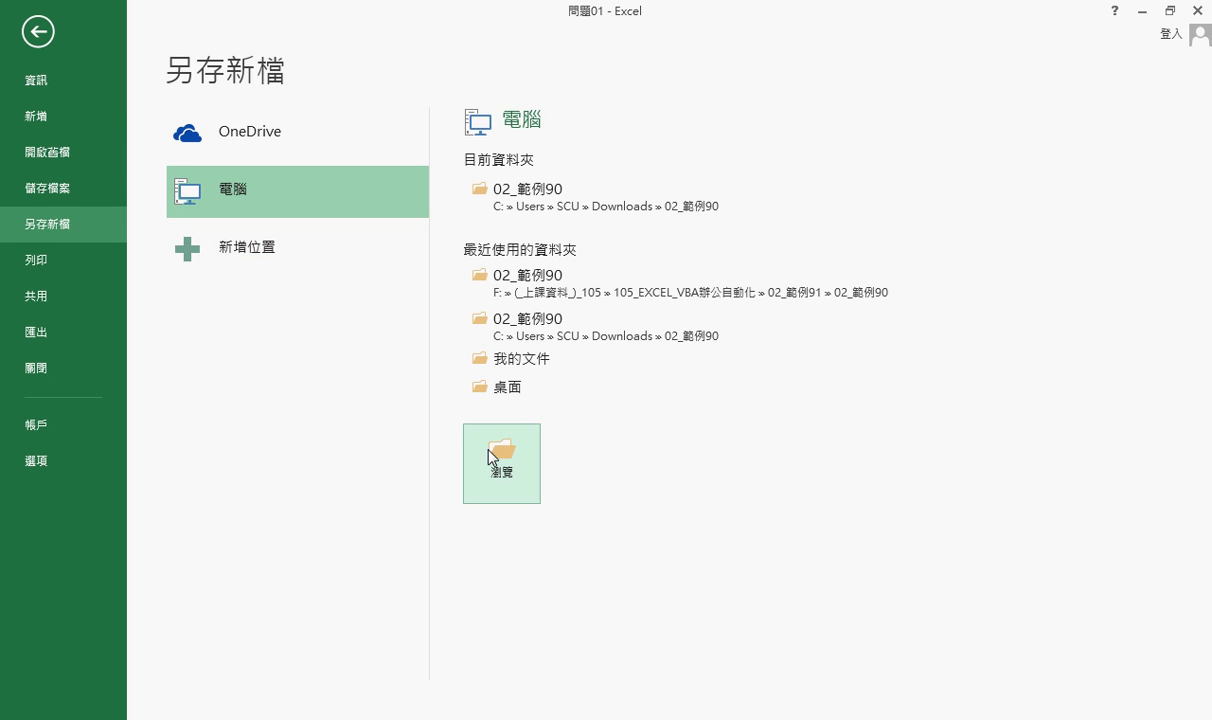
click(495, 460)
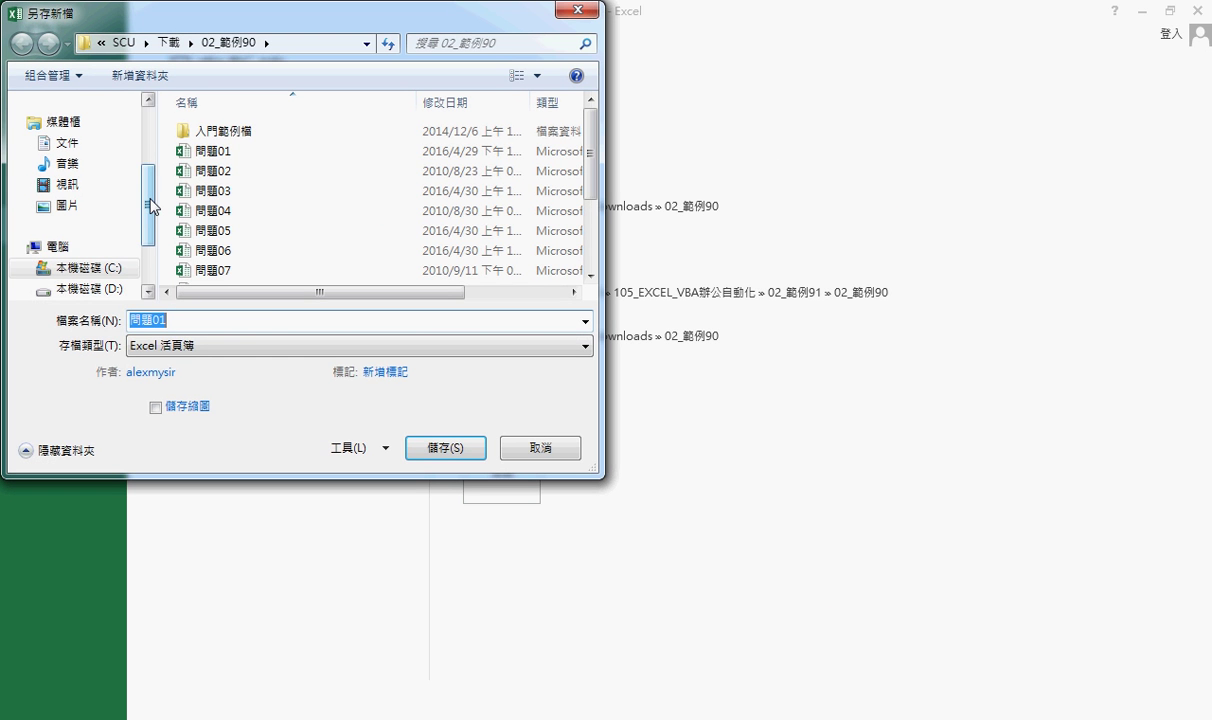
scroll(150, 150, up, 3)
click(68, 194)
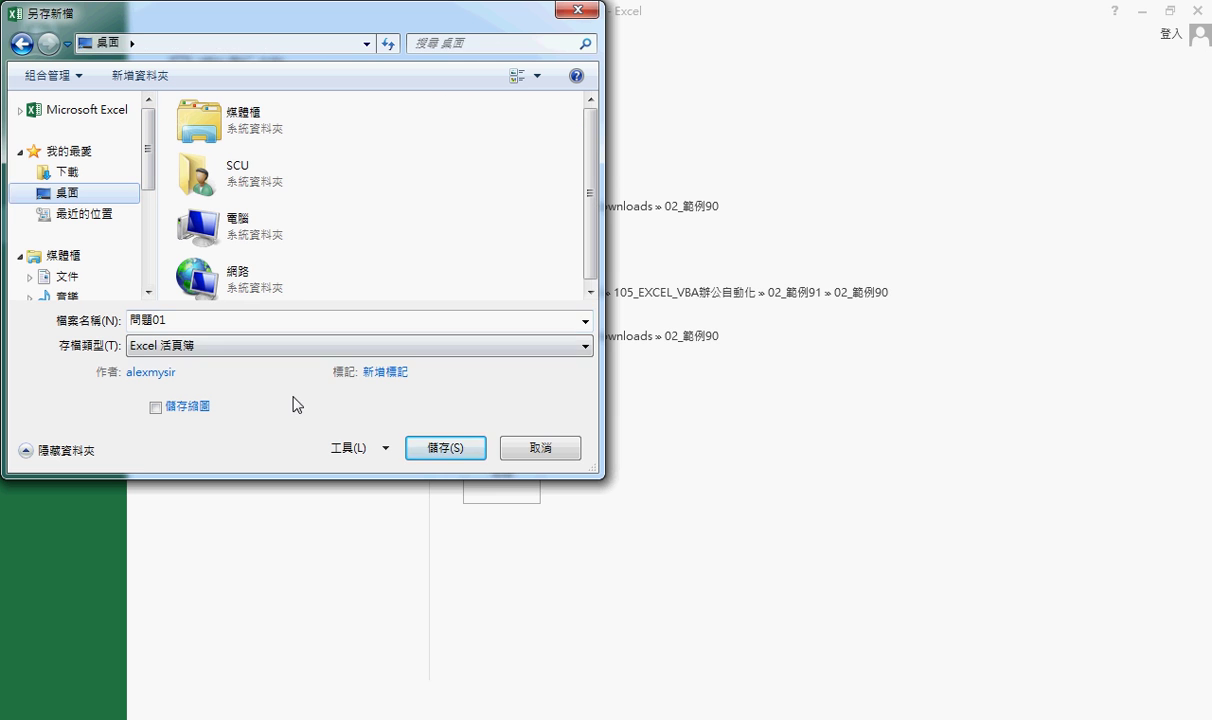
click(444, 450)
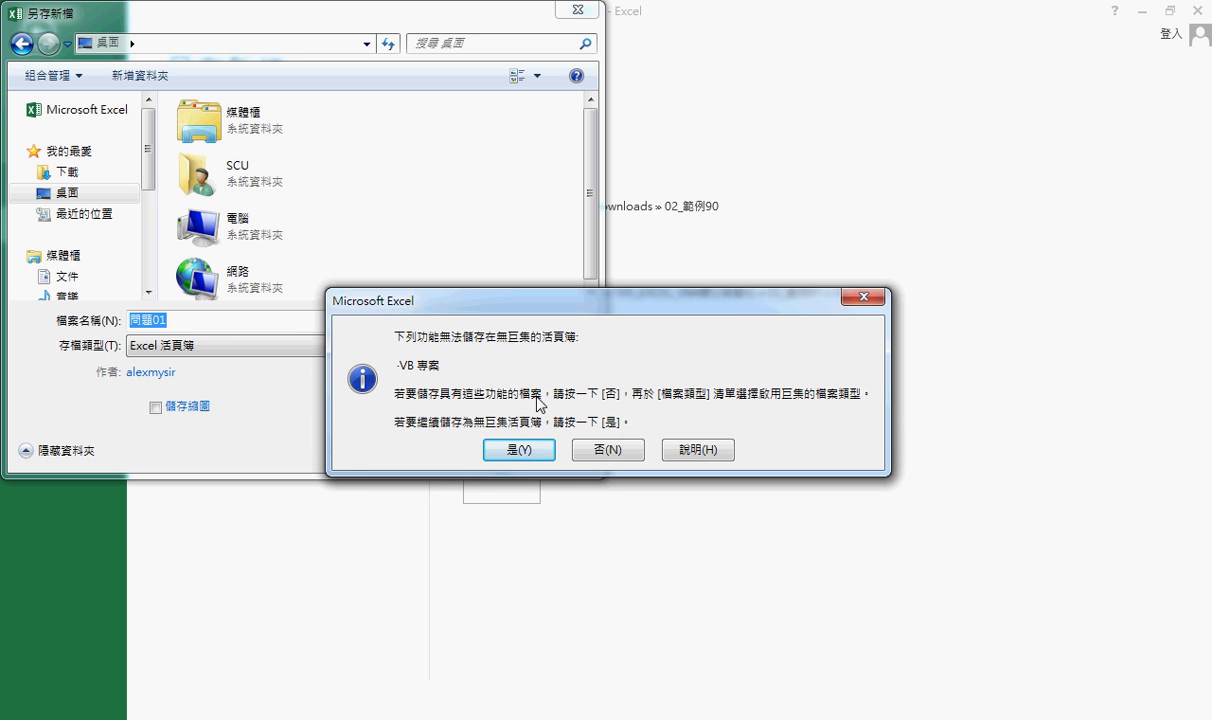
click(622, 455)
click(426, 345)
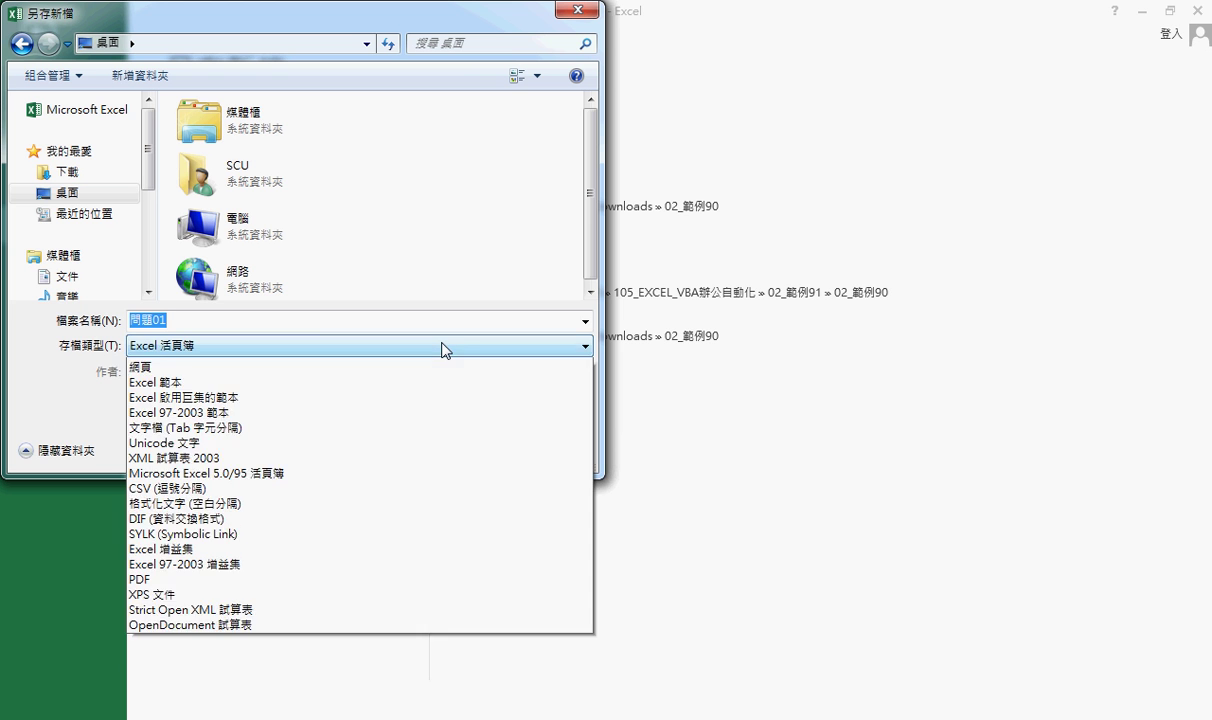
click(426, 380)
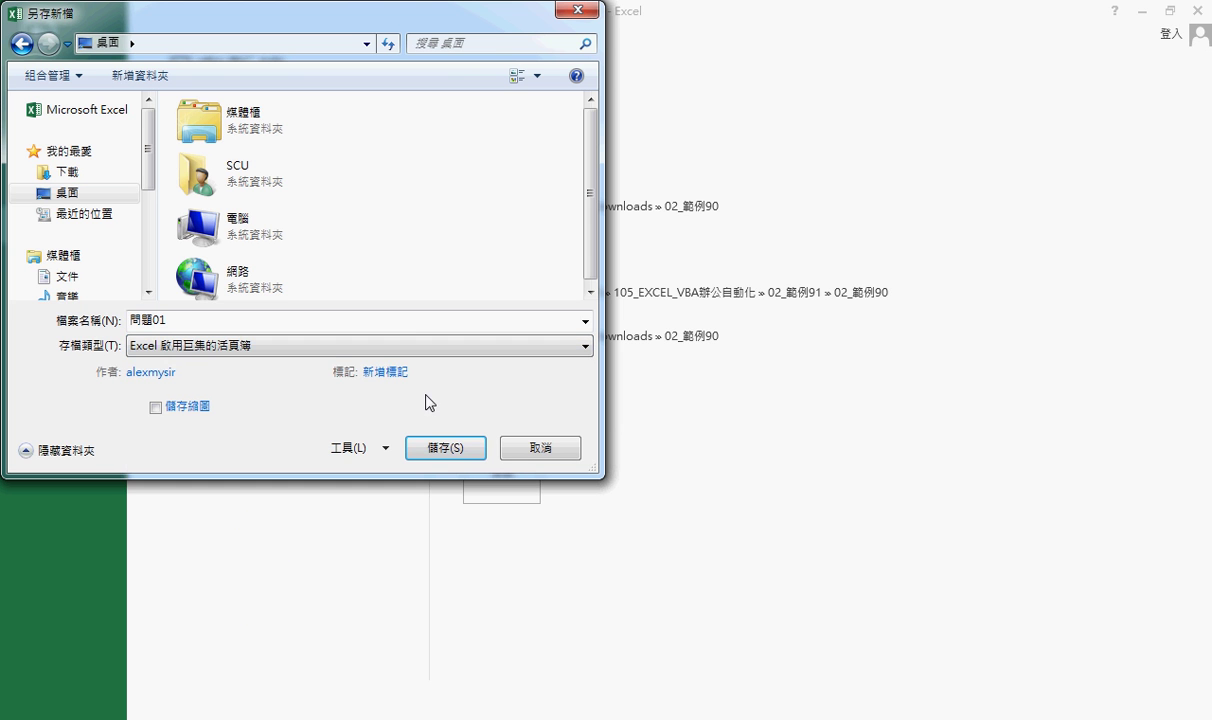
click(458, 454)
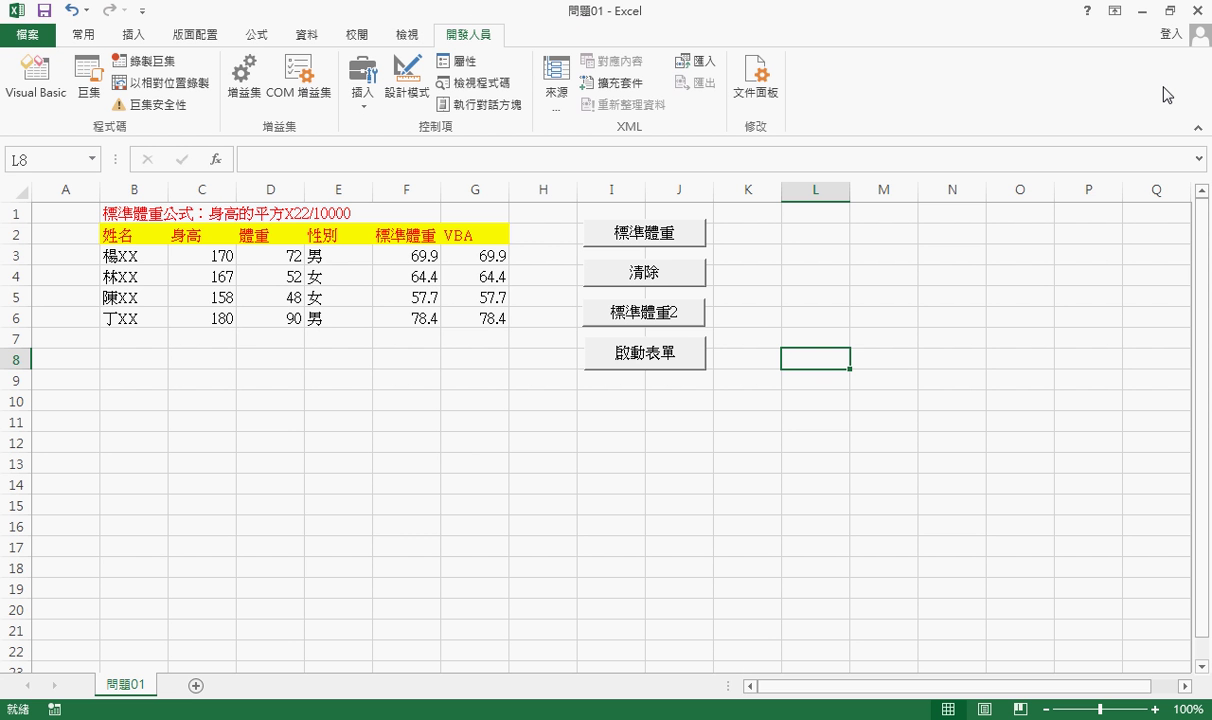
click(1140, 10)
Reopen 問題01 from the desktop, enable its content, and close the 標準體重計算 form that launches
click(1120, 10)
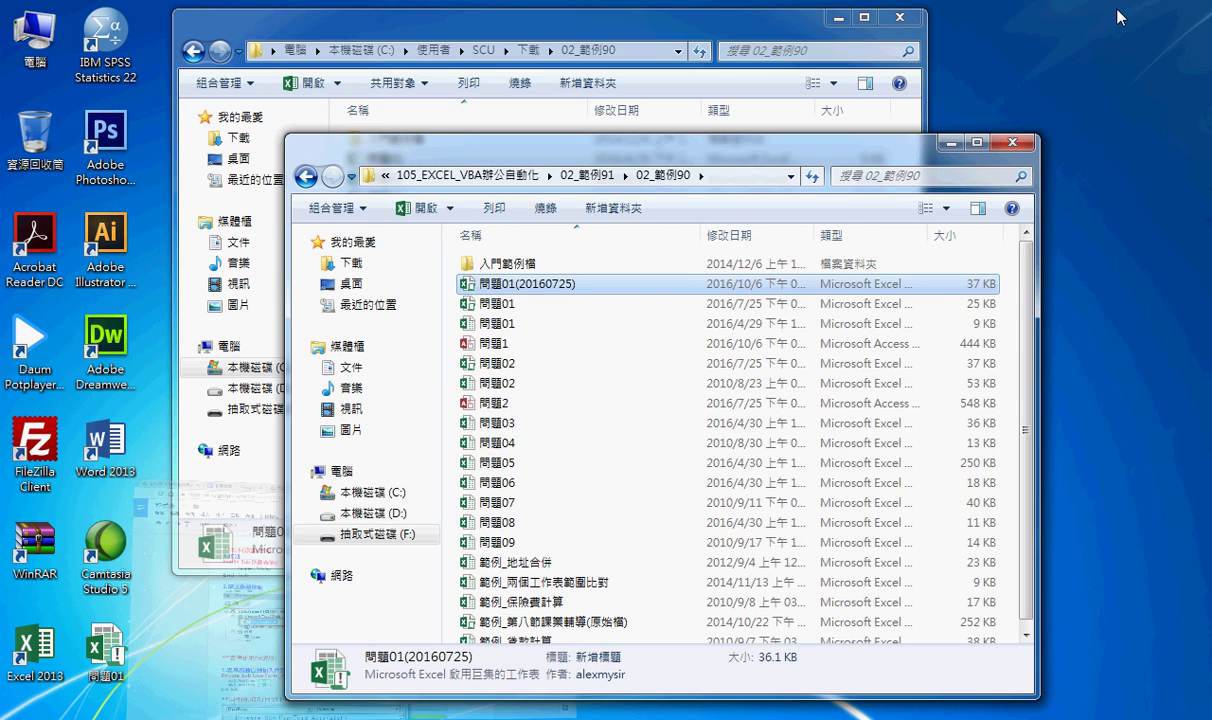
click(795, 15)
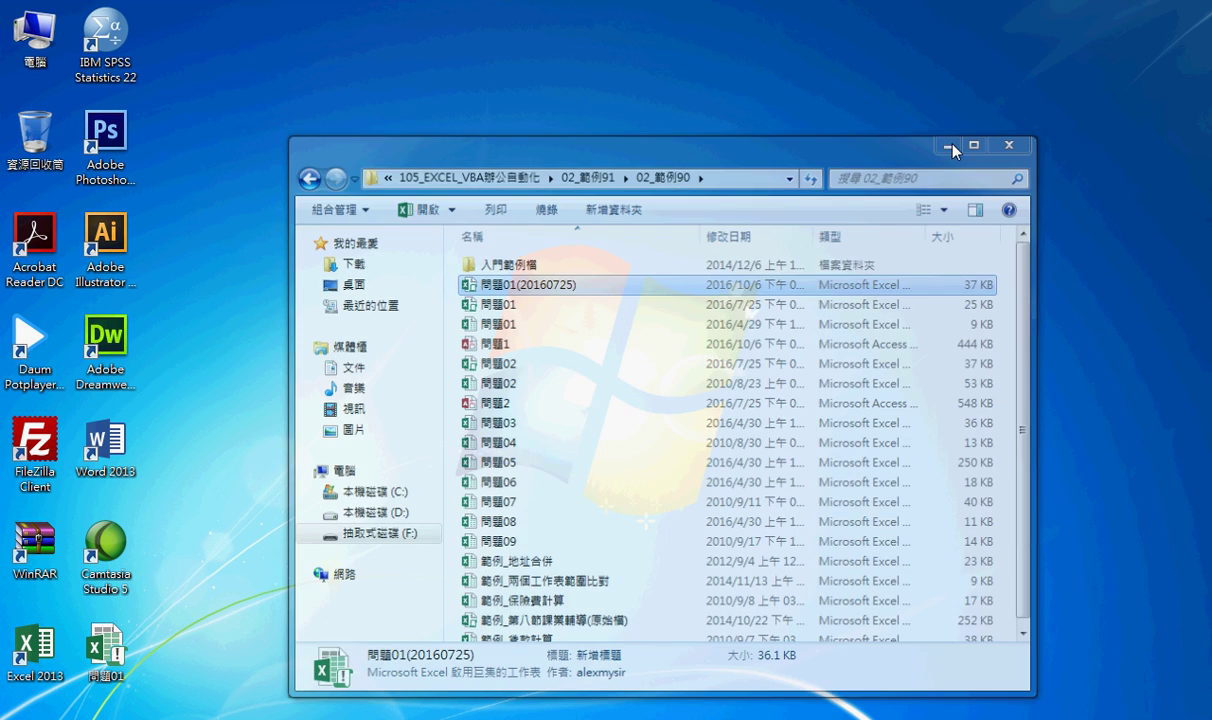
click(951, 143)
double_click(106, 645)
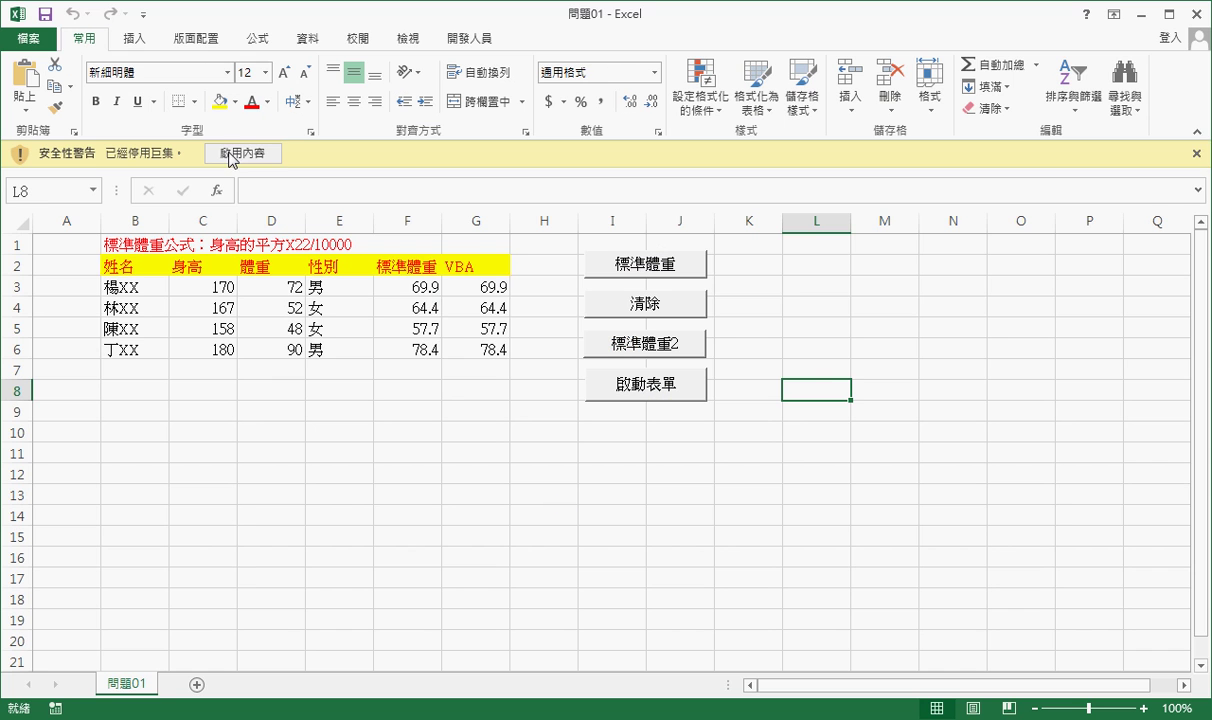
click(229, 155)
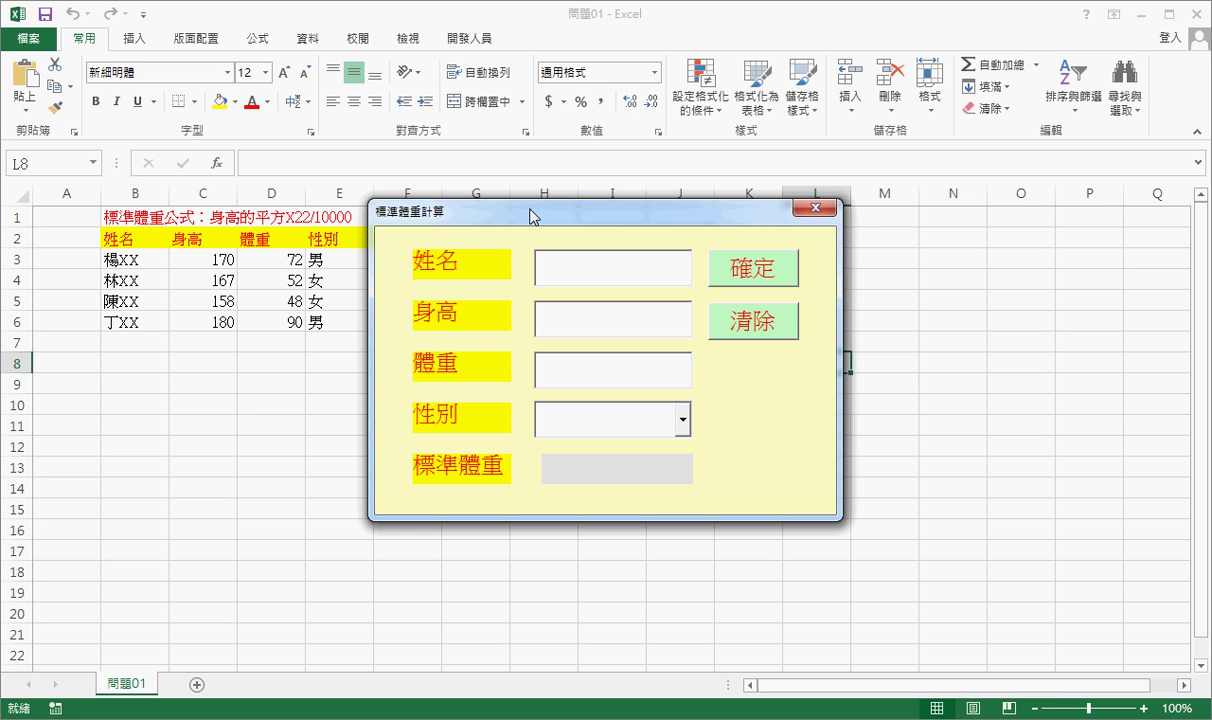
click(815, 207)
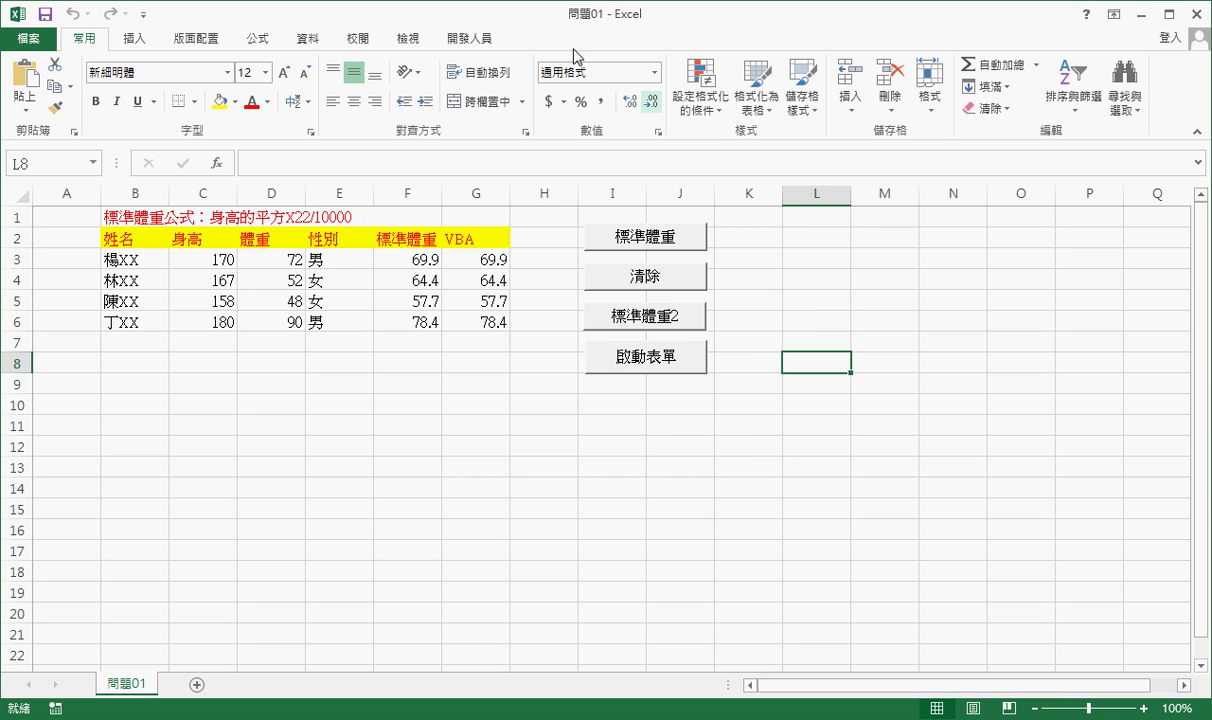
Set Developer > Macro Security to 啟用所有巨集 (Enable all macros) and confirm
click(465, 40)
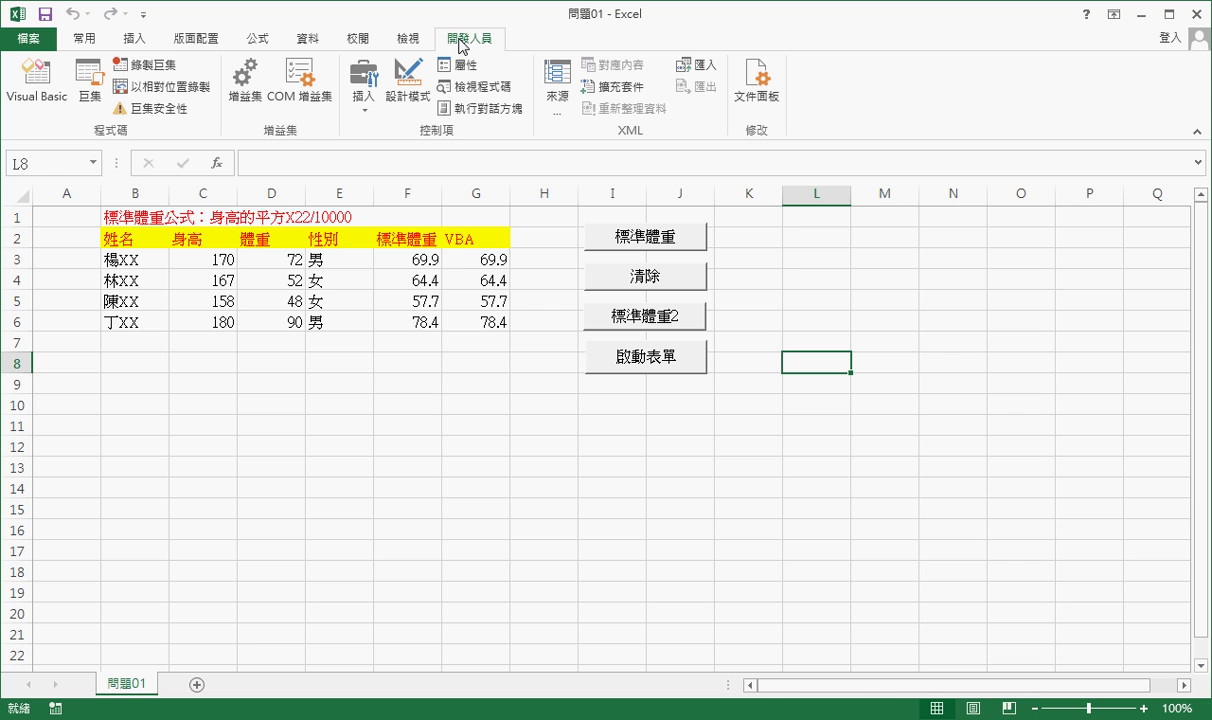
click(168, 110)
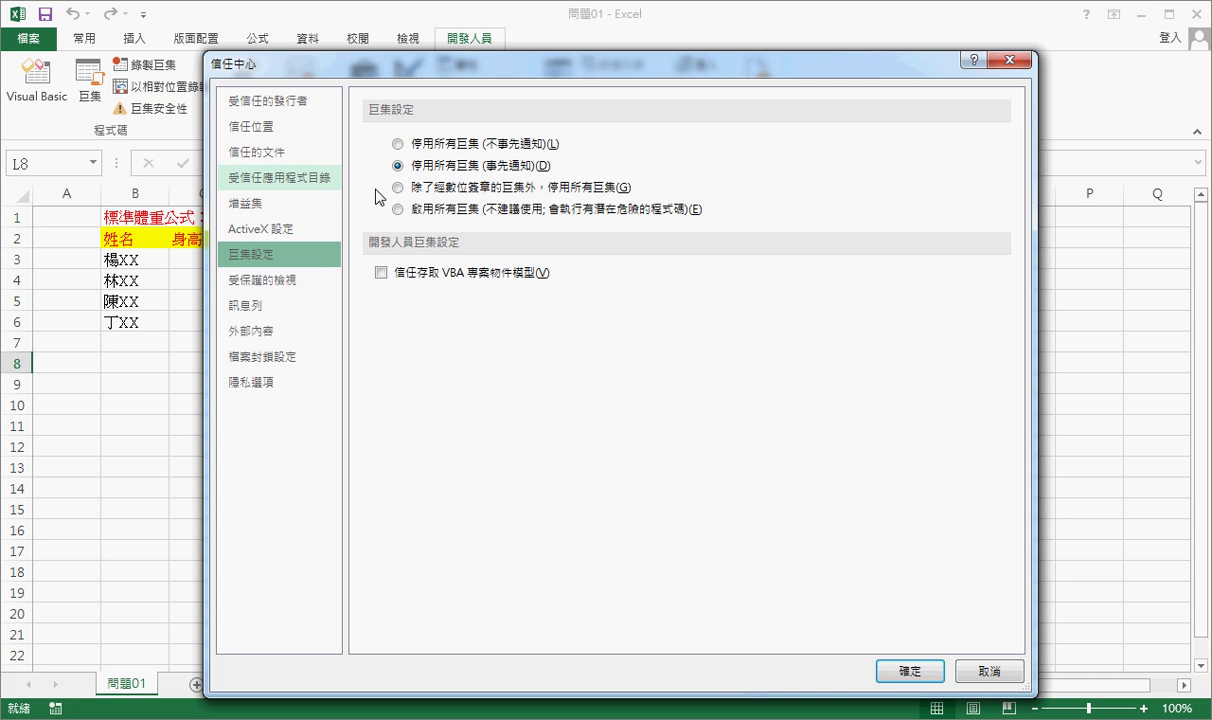
click(430, 214)
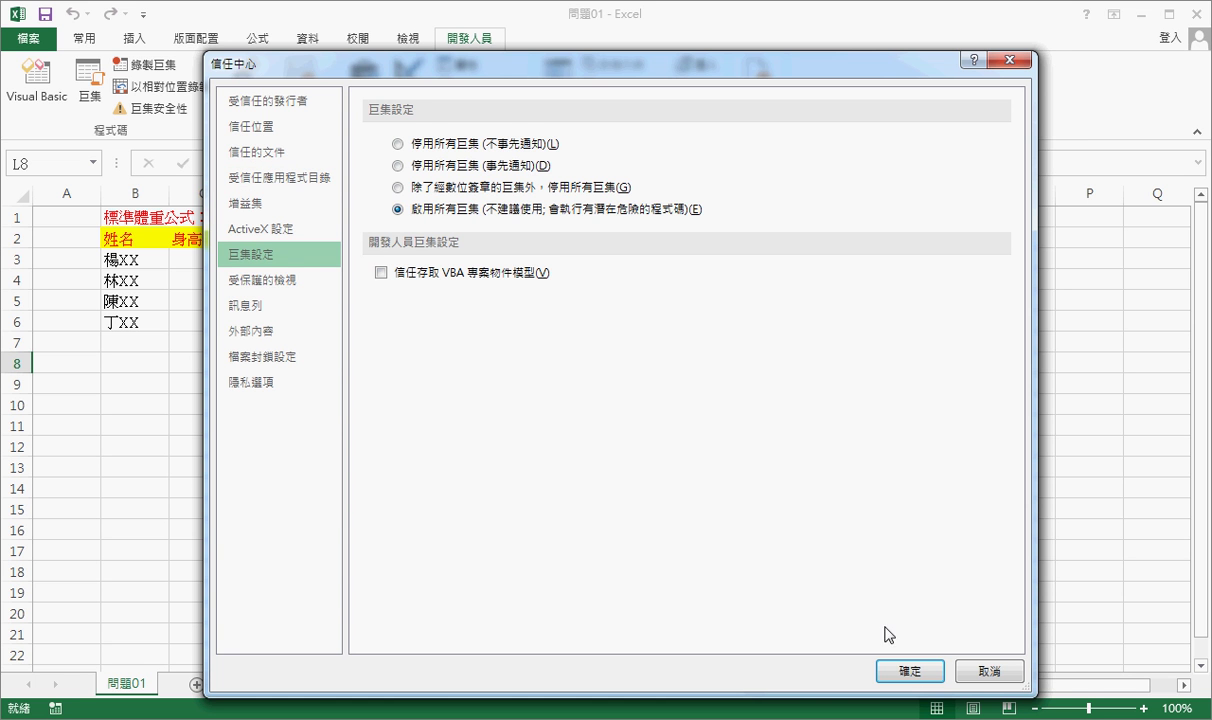
click(912, 670)
Close Excel, reopen 問題01 from the desktop, and close the 標準體重計算 form that appears
click(1141, 14)
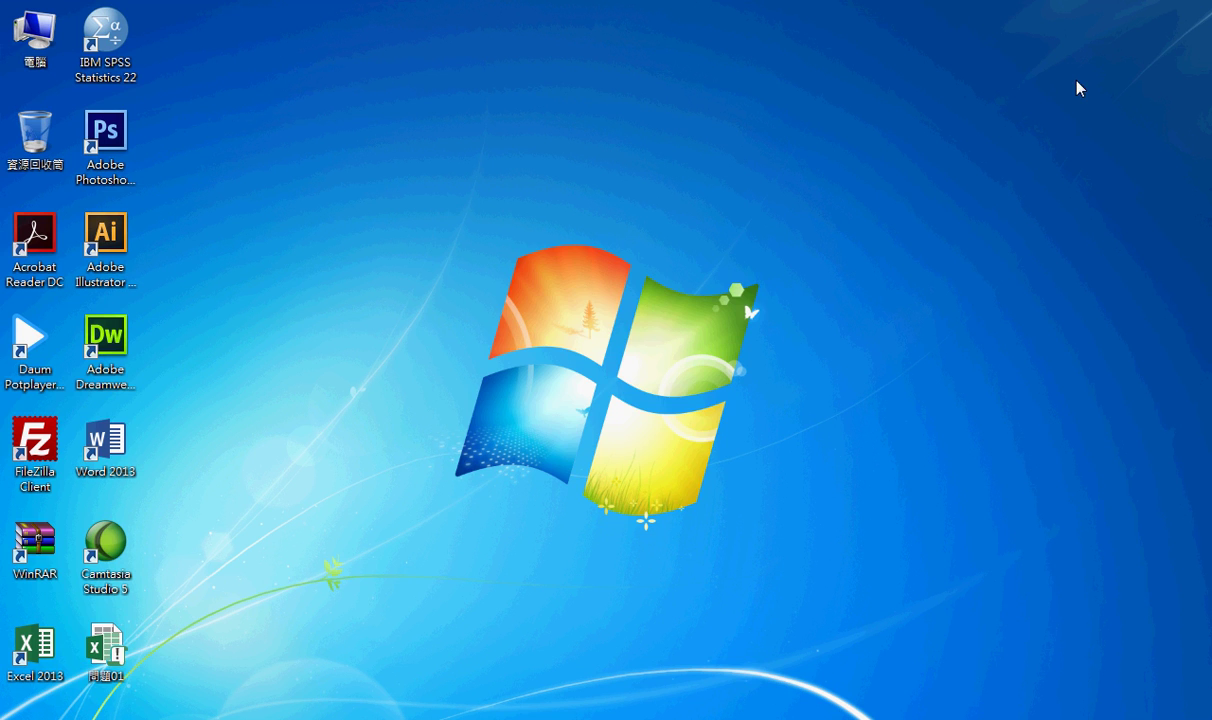
double_click(108, 650)
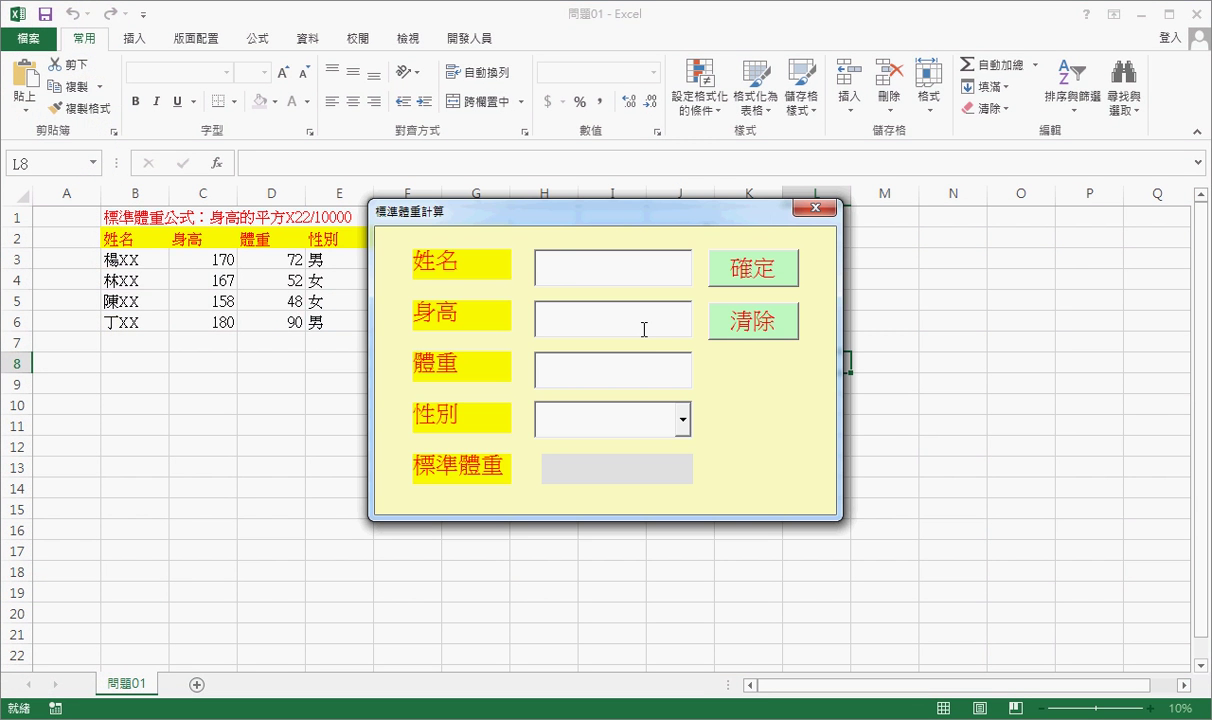
click(815, 207)
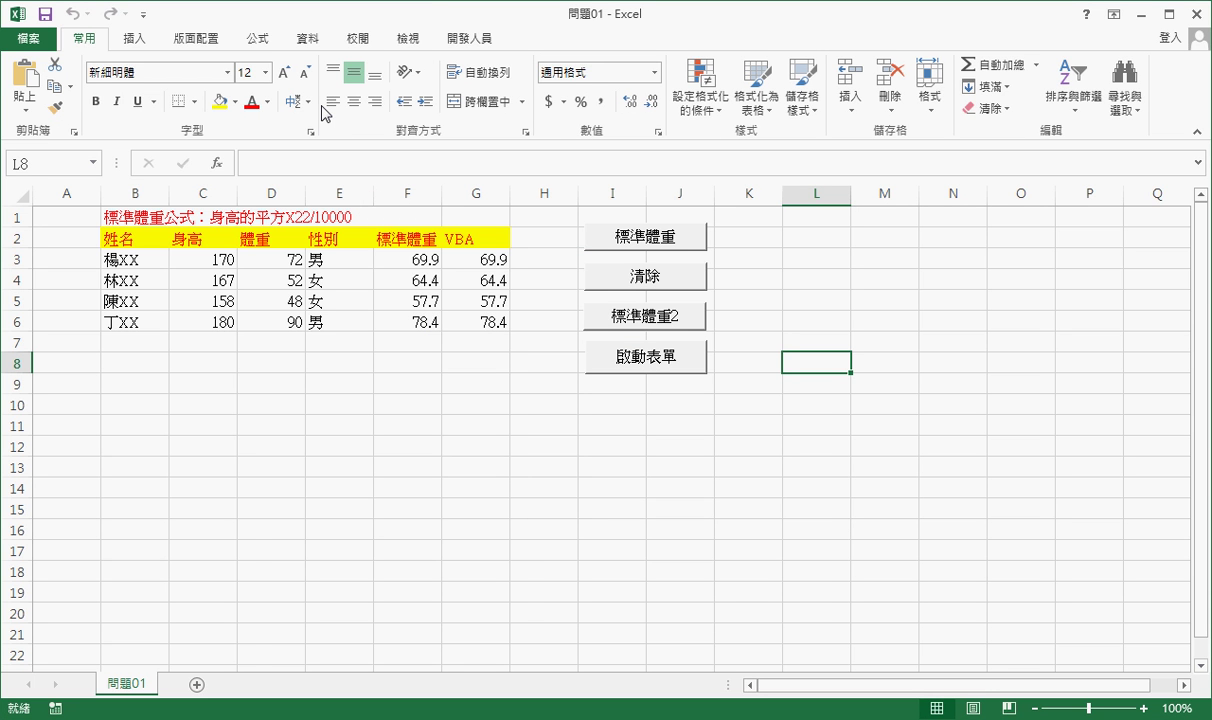
click(458, 38)
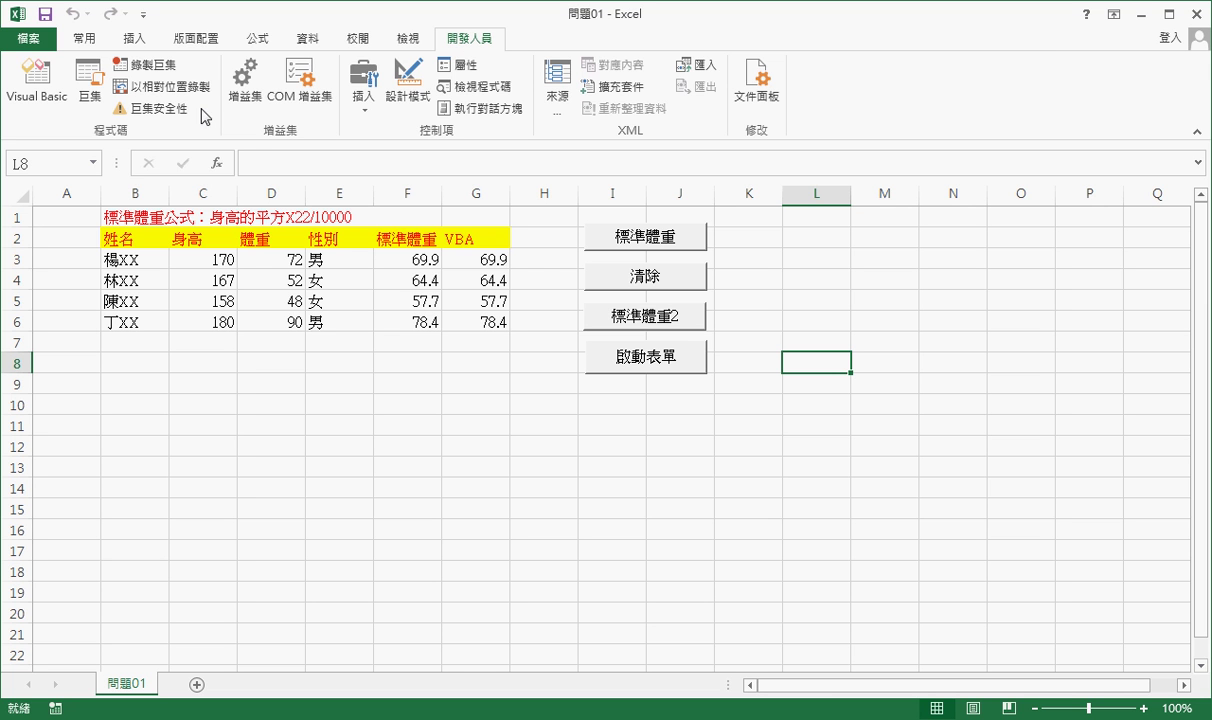
Switch Macro Security back to 停用所有巨集 (事先通知) and confirm with OK
click(168, 110)
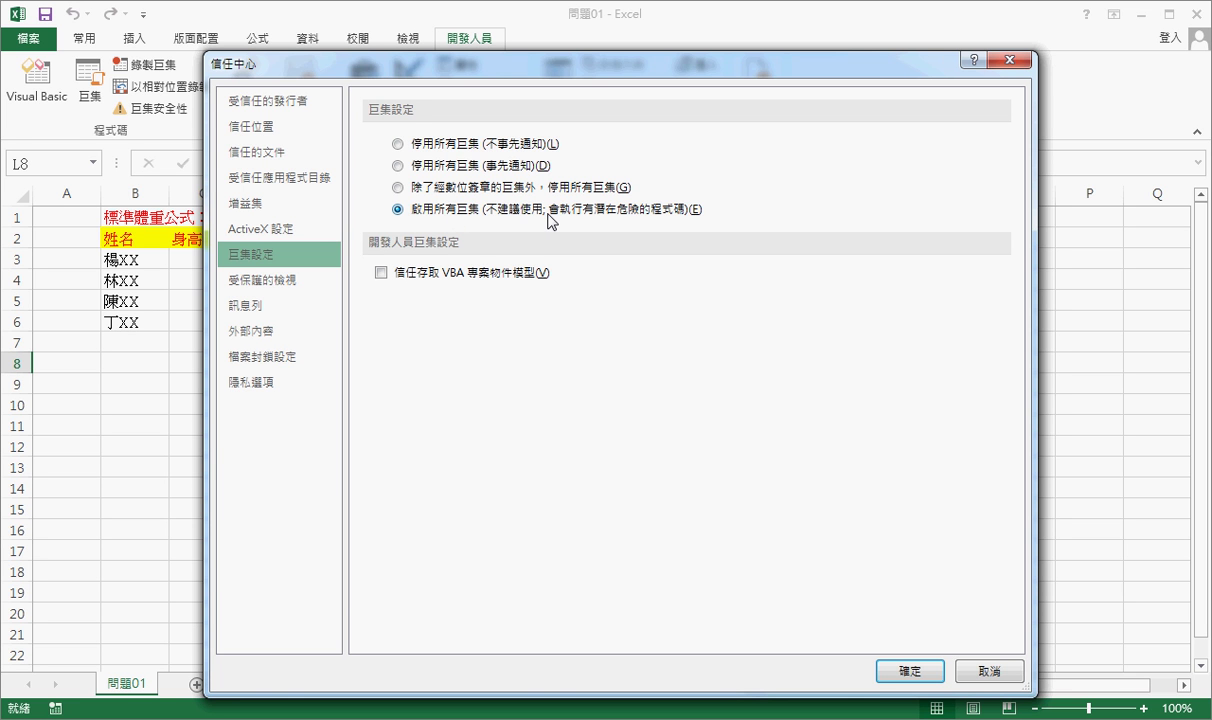
click(476, 166)
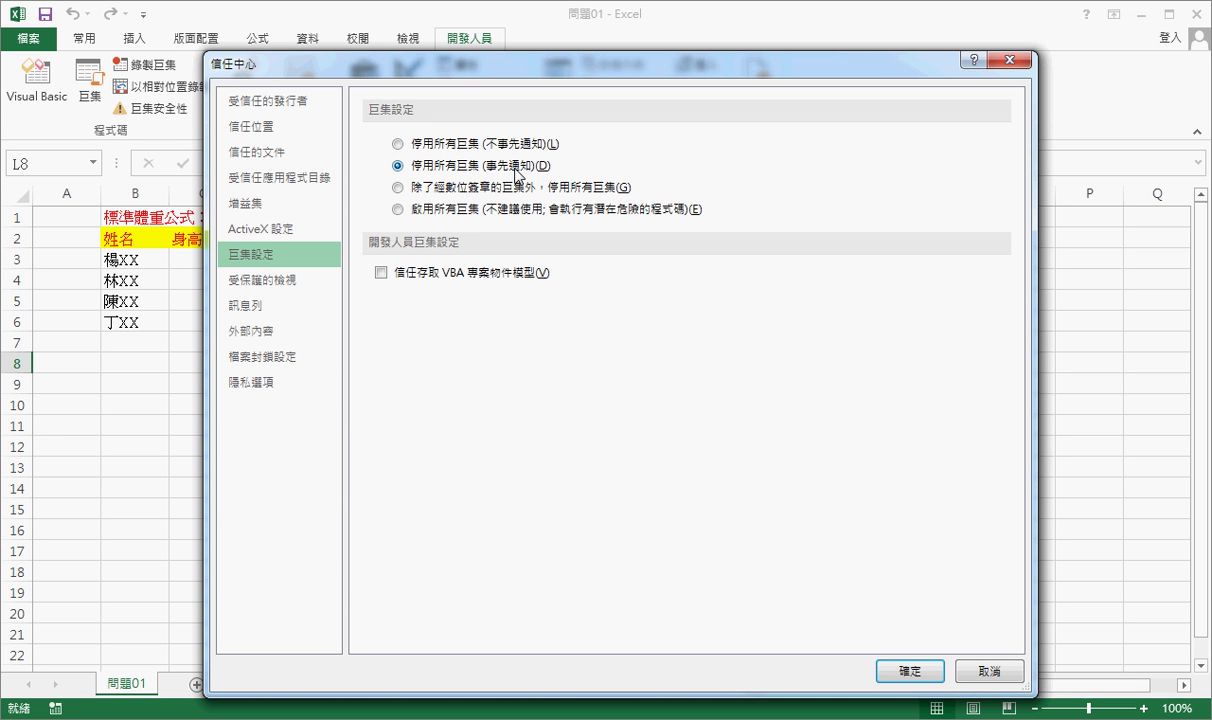
click(909, 670)
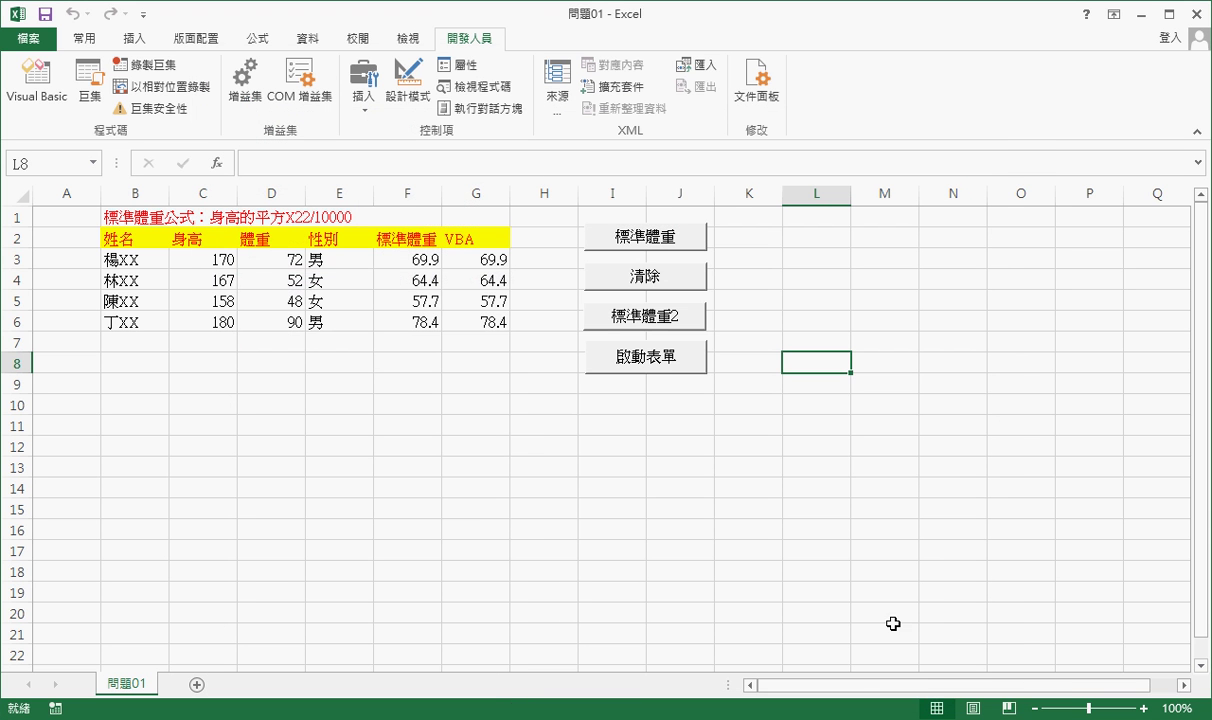
click(674, 364)
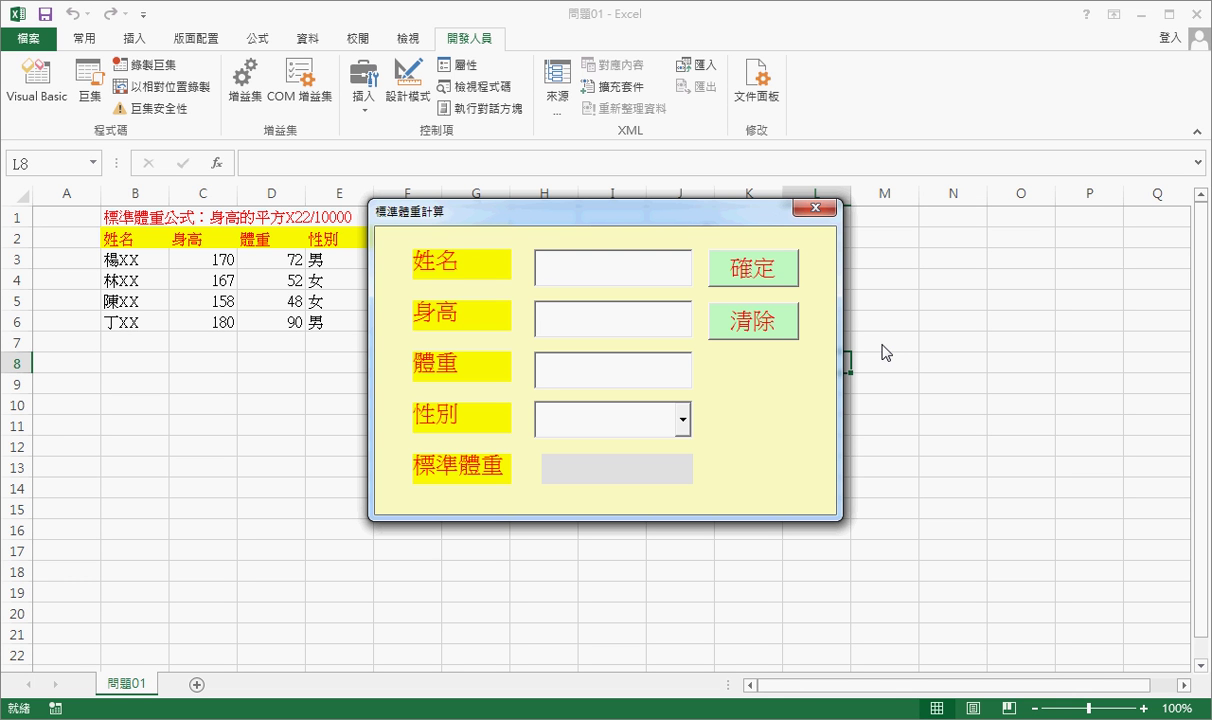
click(683, 421)
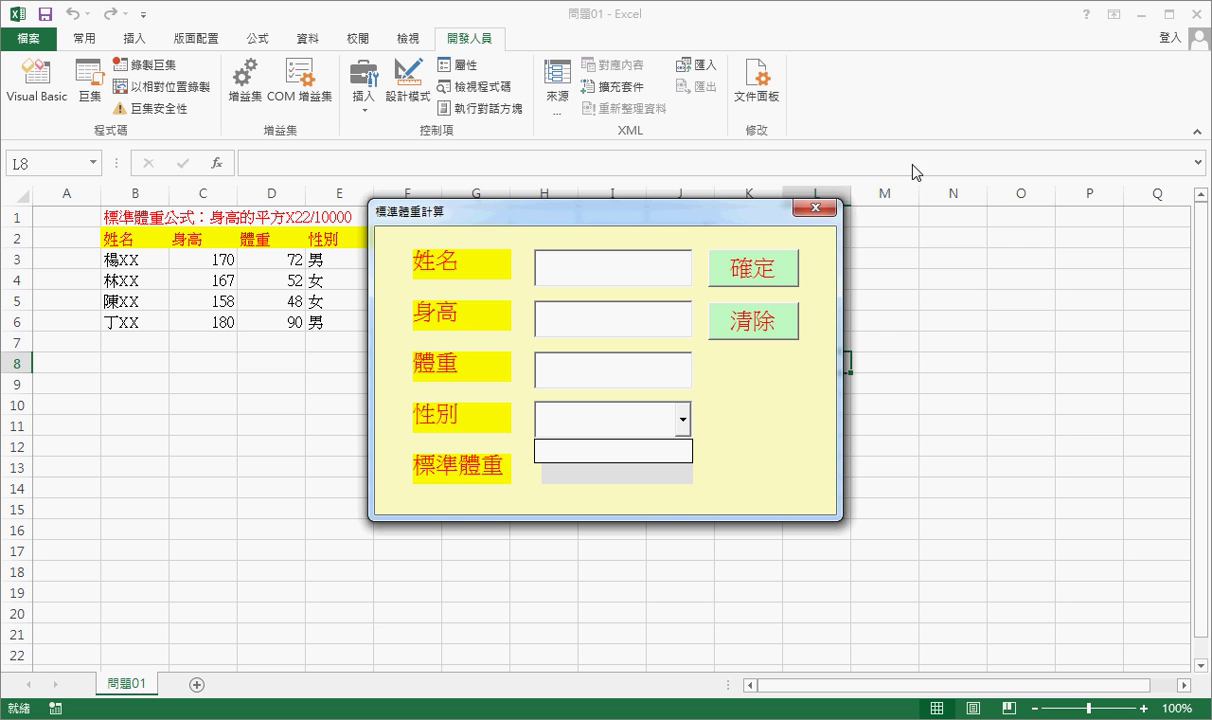
click(815, 207)
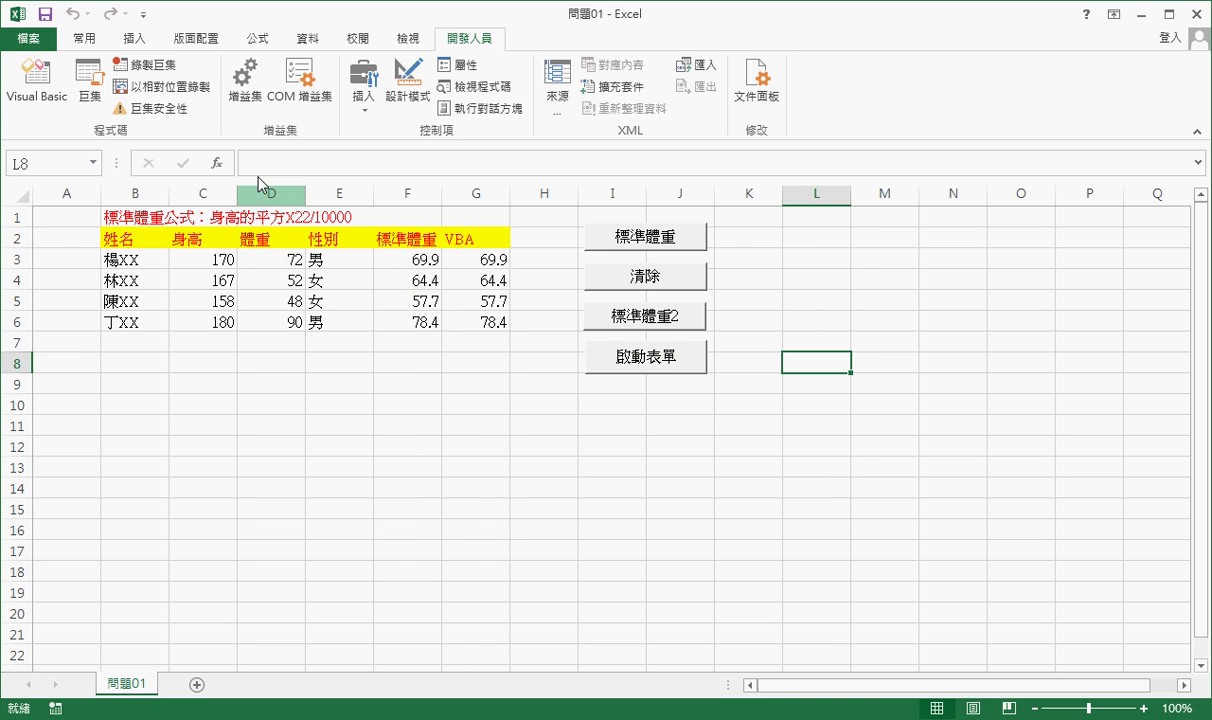
Open the VBA editor, then the home form's designer and its UserForm_Click code window
click(24, 100)
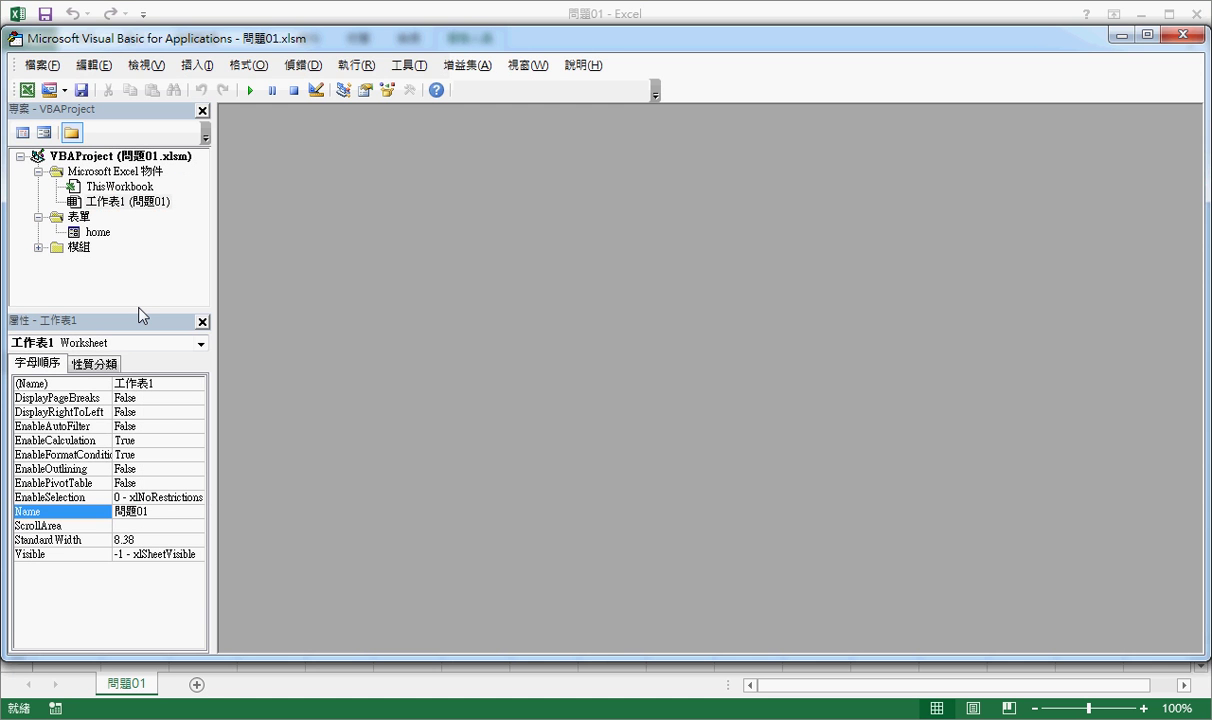
double_click(95, 230)
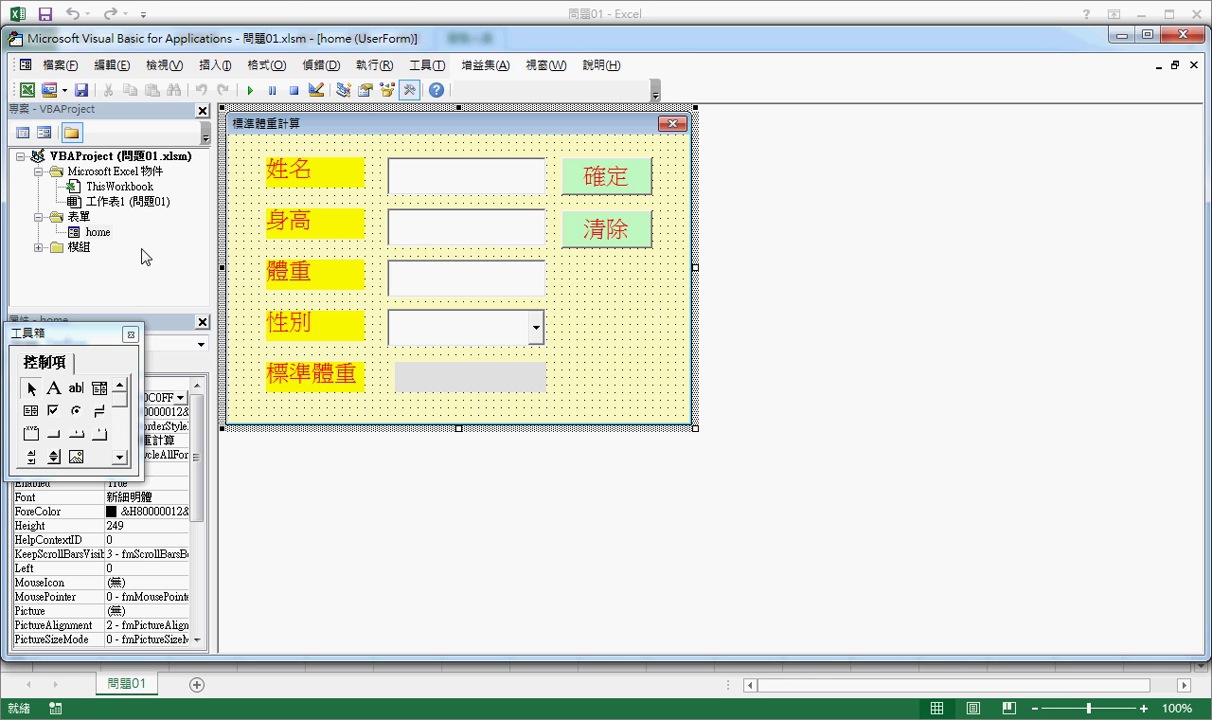
double_click(648, 326)
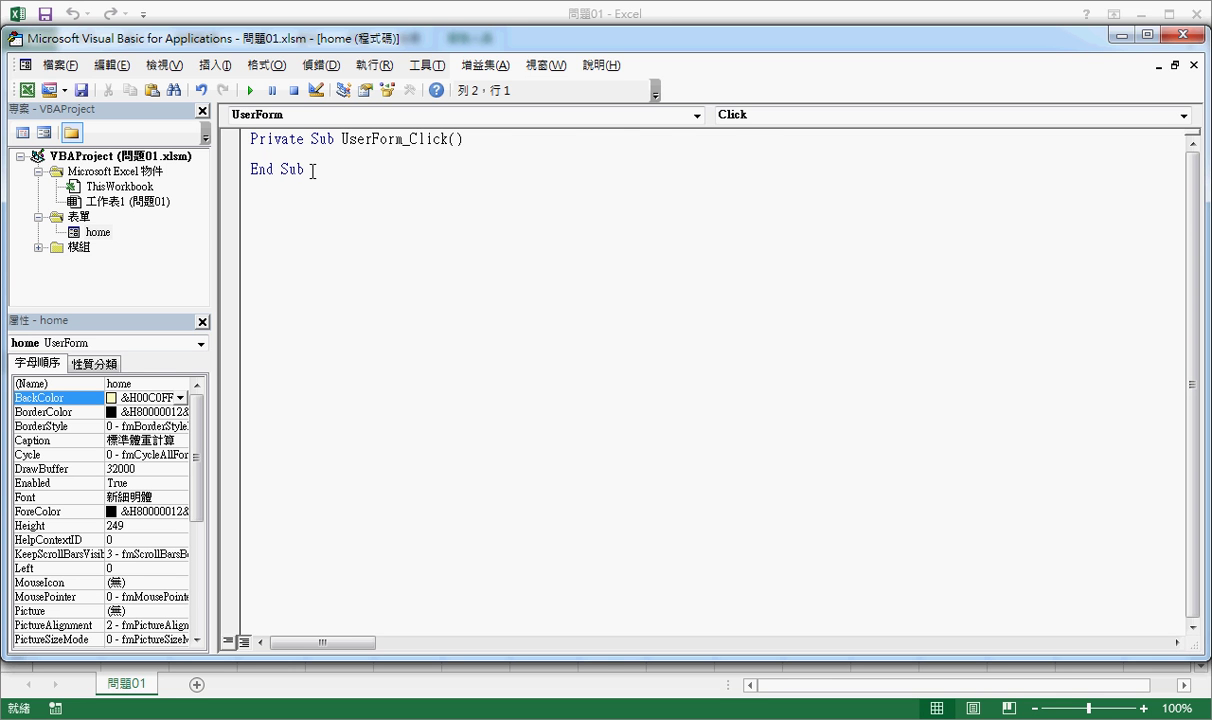
Add an empty UserForm_Activate procedure, delete the empty UserForm_Click sub, and expand the Modules folder
click(743, 116)
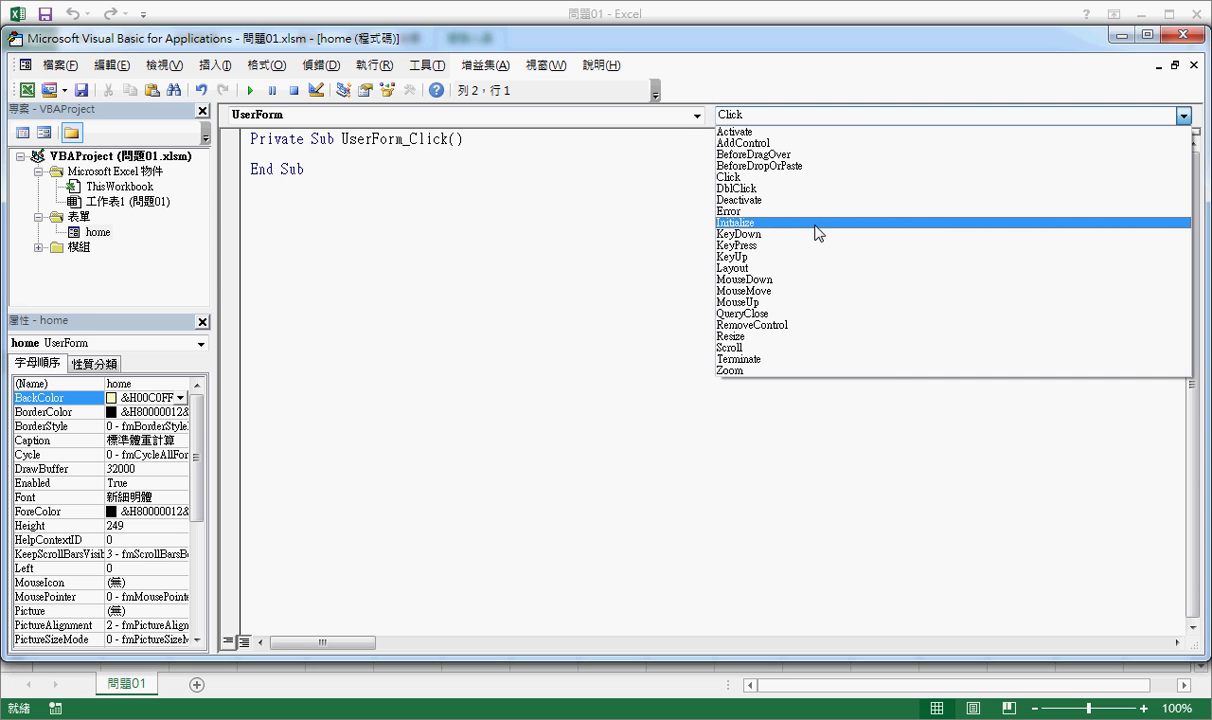
click(797, 140)
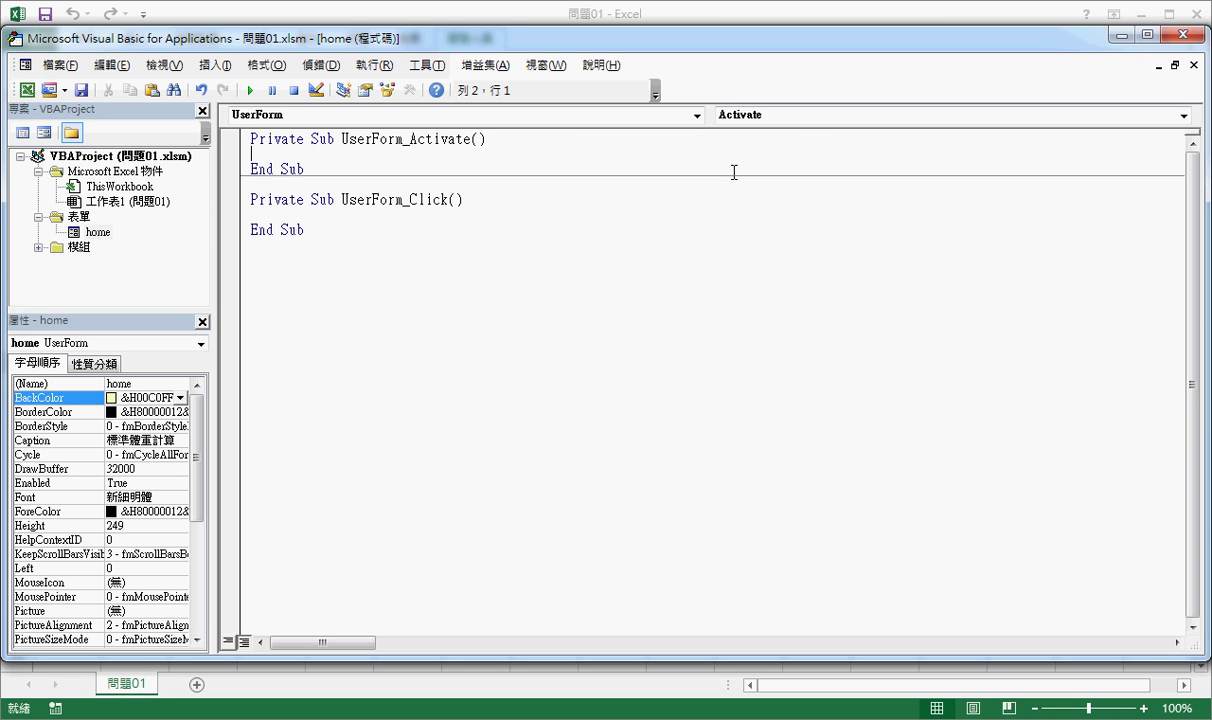
drag(324, 240, 335, 188)
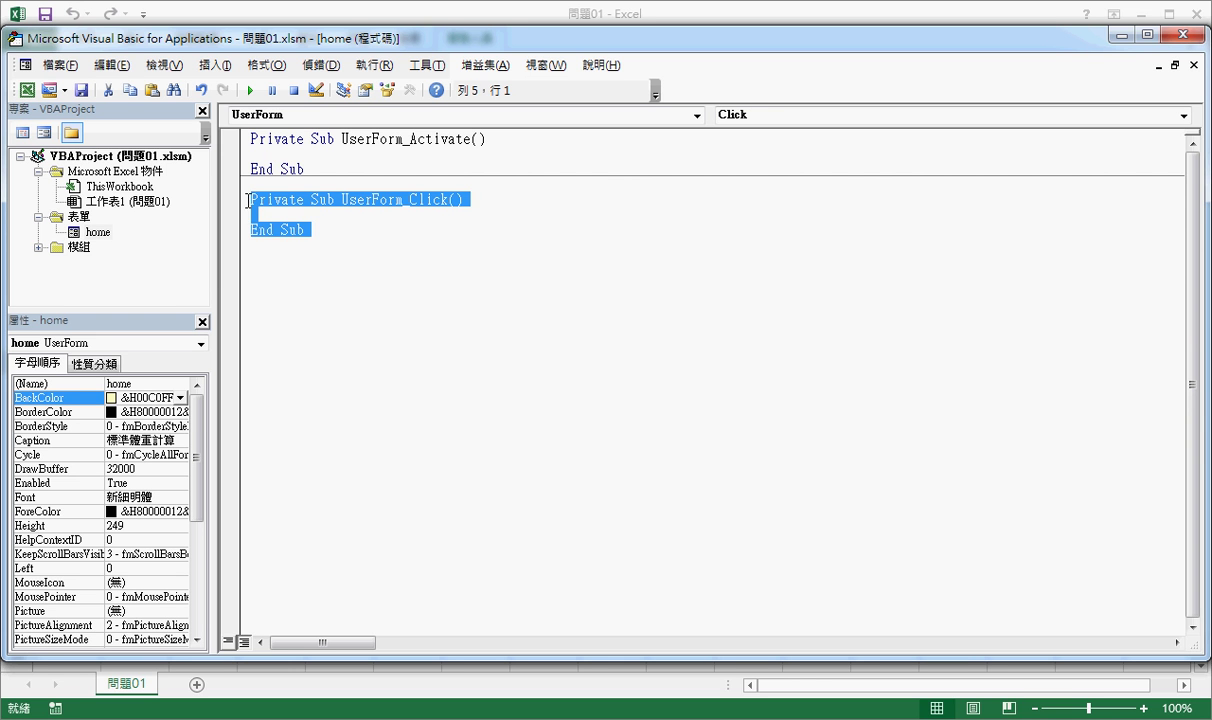
key(Delete)
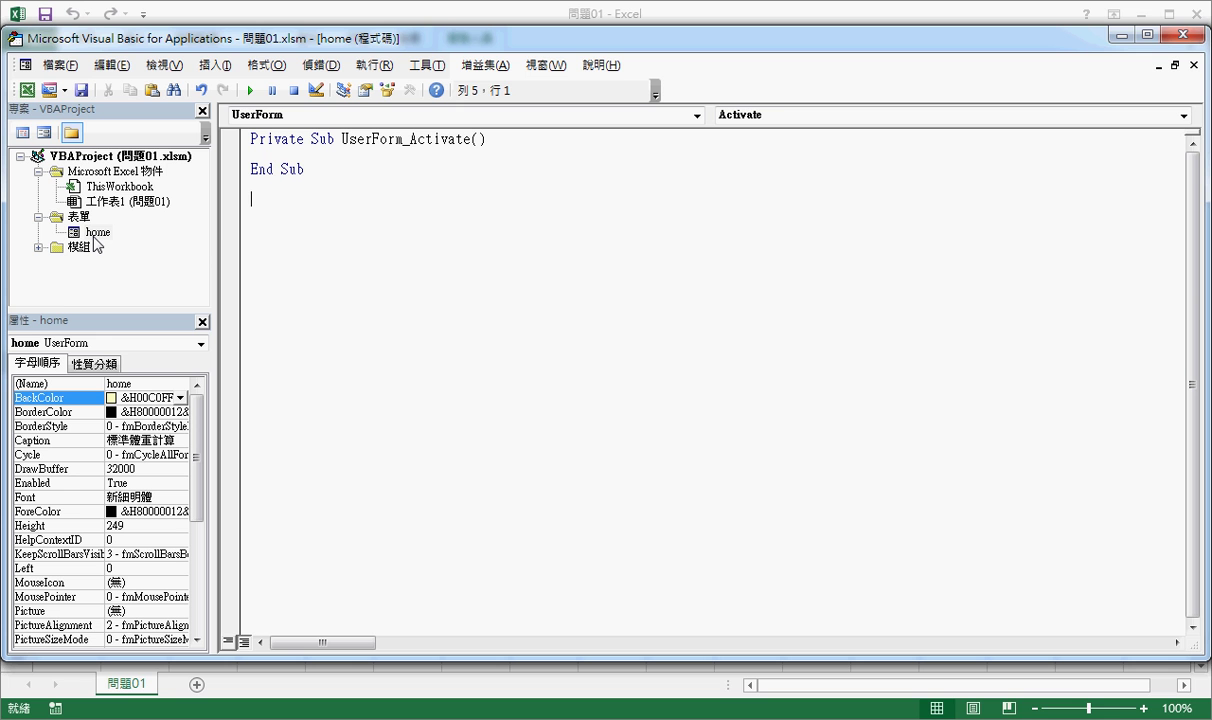
click(39, 246)
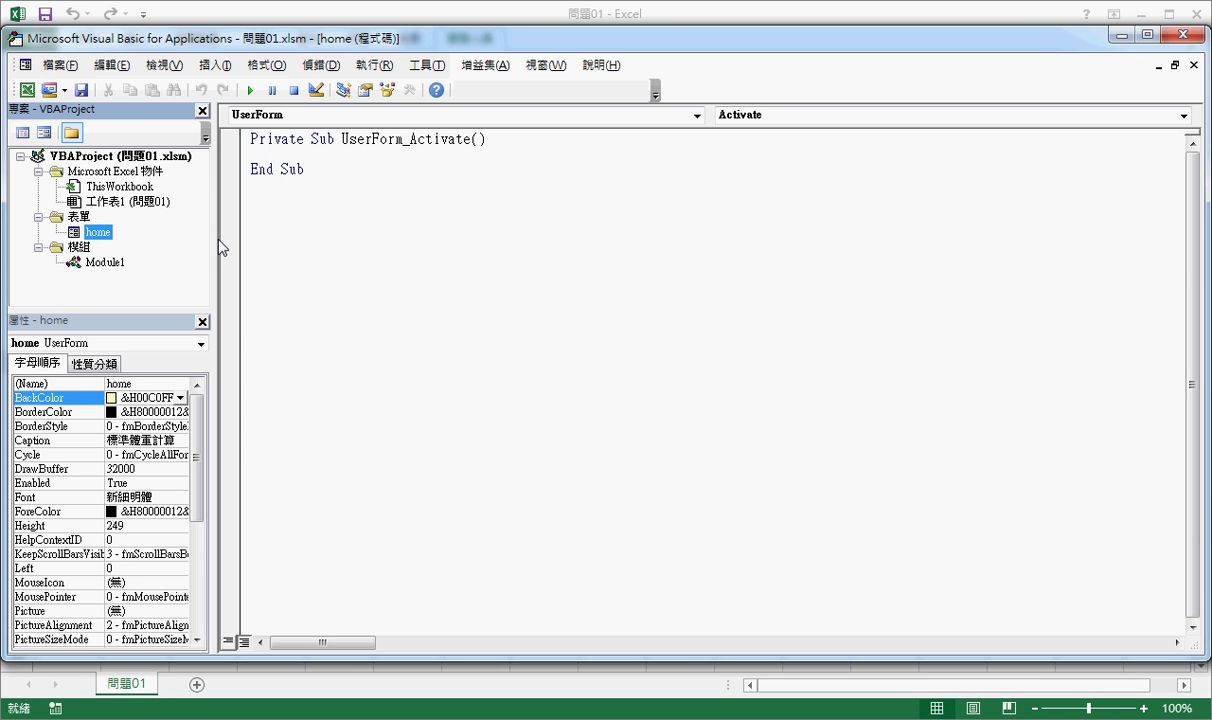
double_click(99, 232)
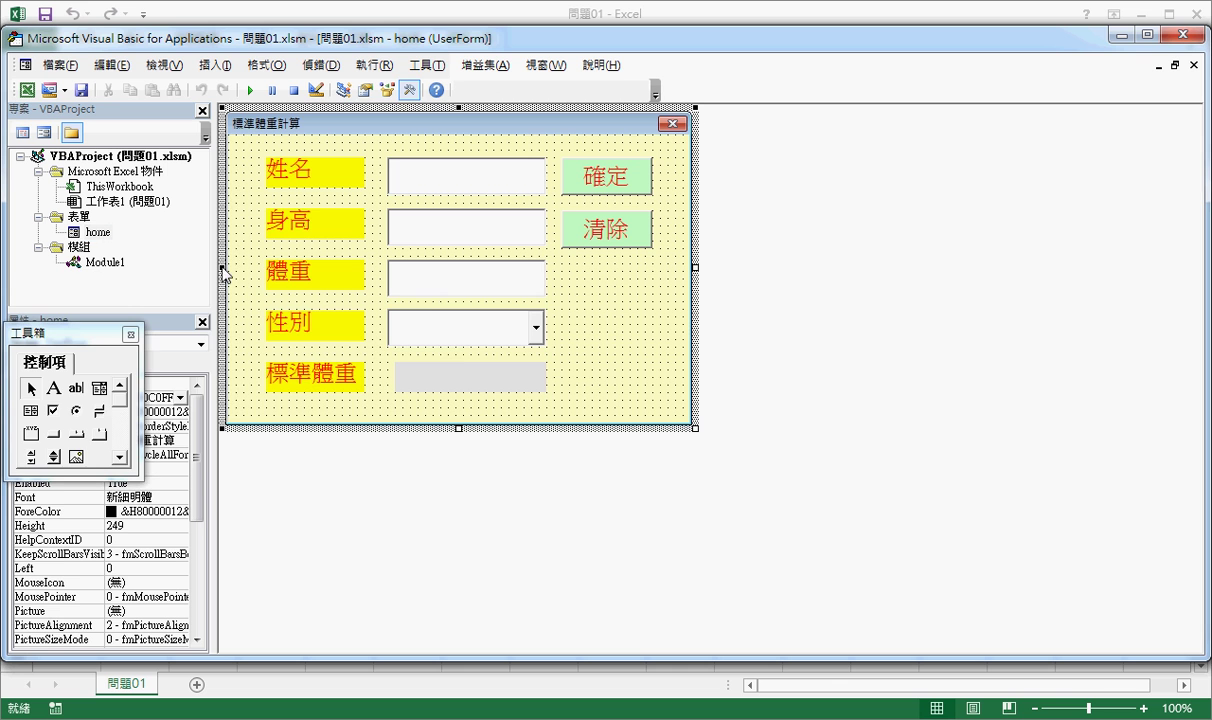
click(472, 313)
mouse_move(103, 338)
mouse_down()
mouse_move(597, 411)
mouse_move(848, 193)
mouse_up()
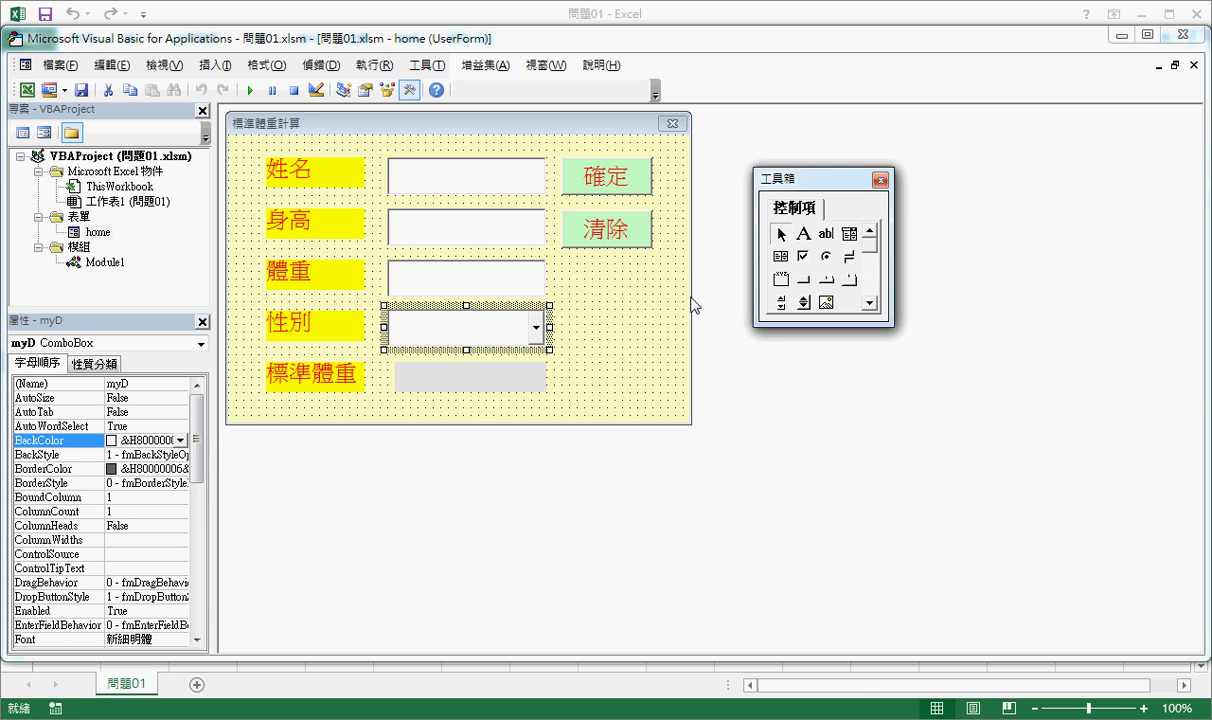
double_click(570, 314)
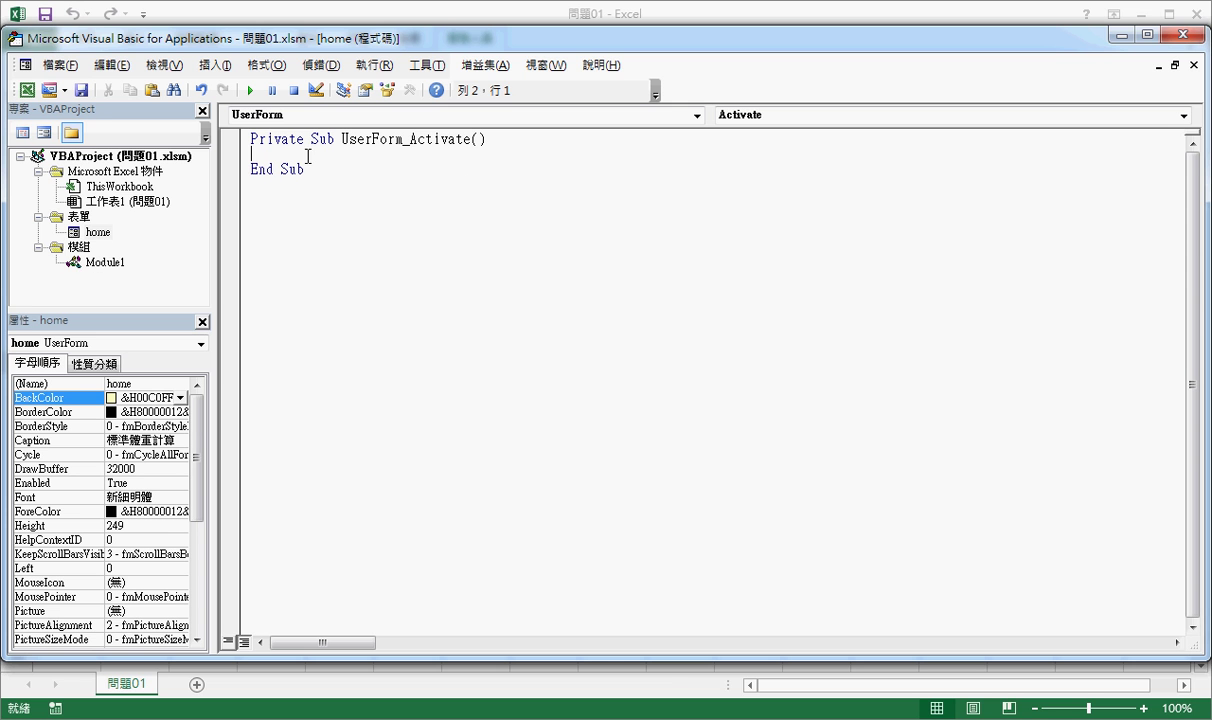
Write the indented line myD.AddItem "男" inside UserForm_Activate
key(Tab)
text(m)
text(yd)
text(.)
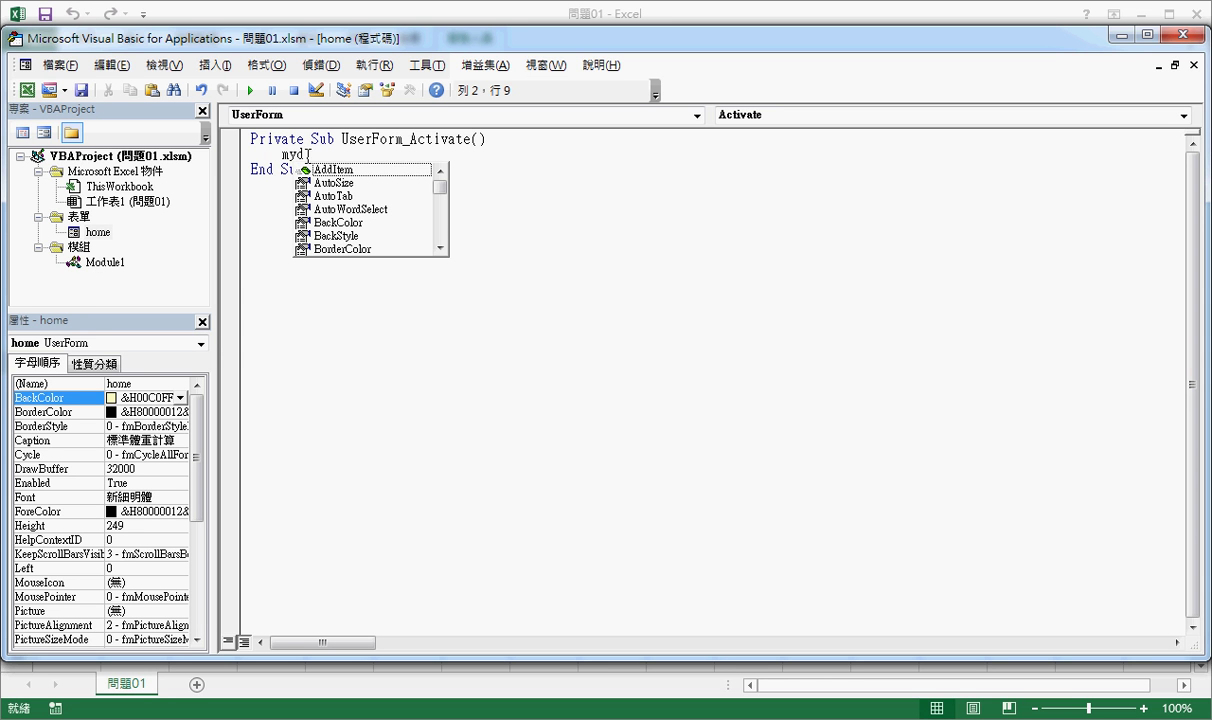
key(Down)
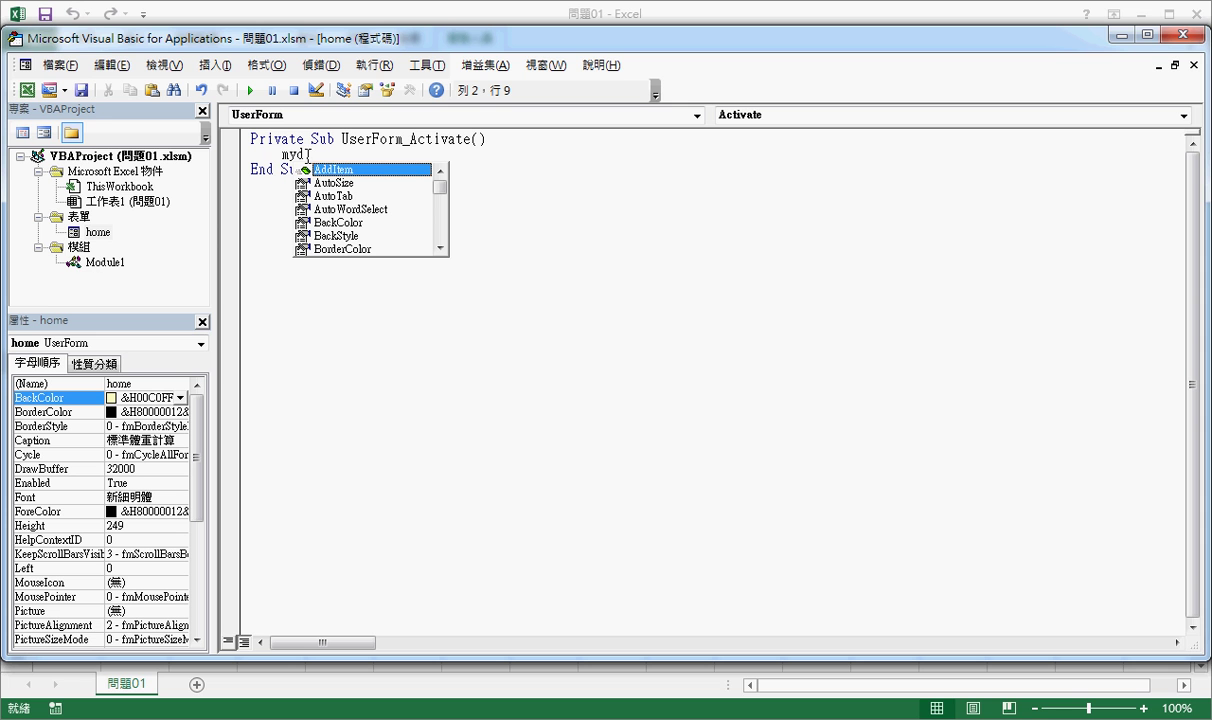
key(space)
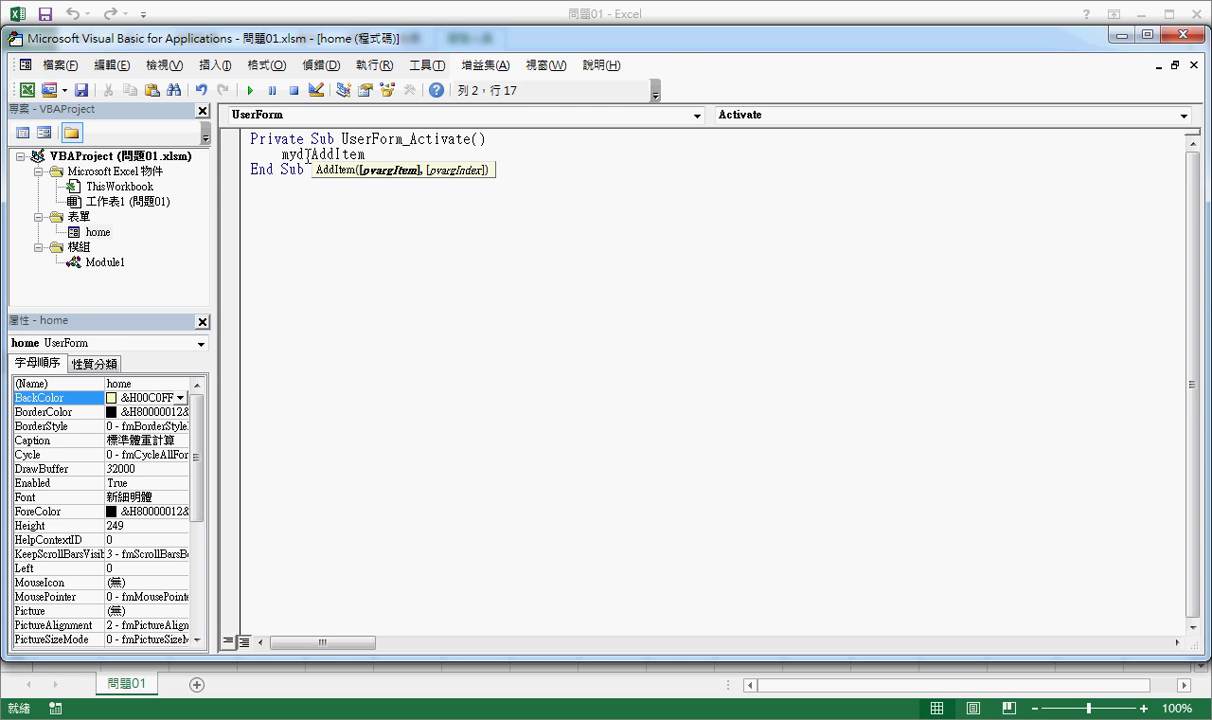
text("")
text( 男)
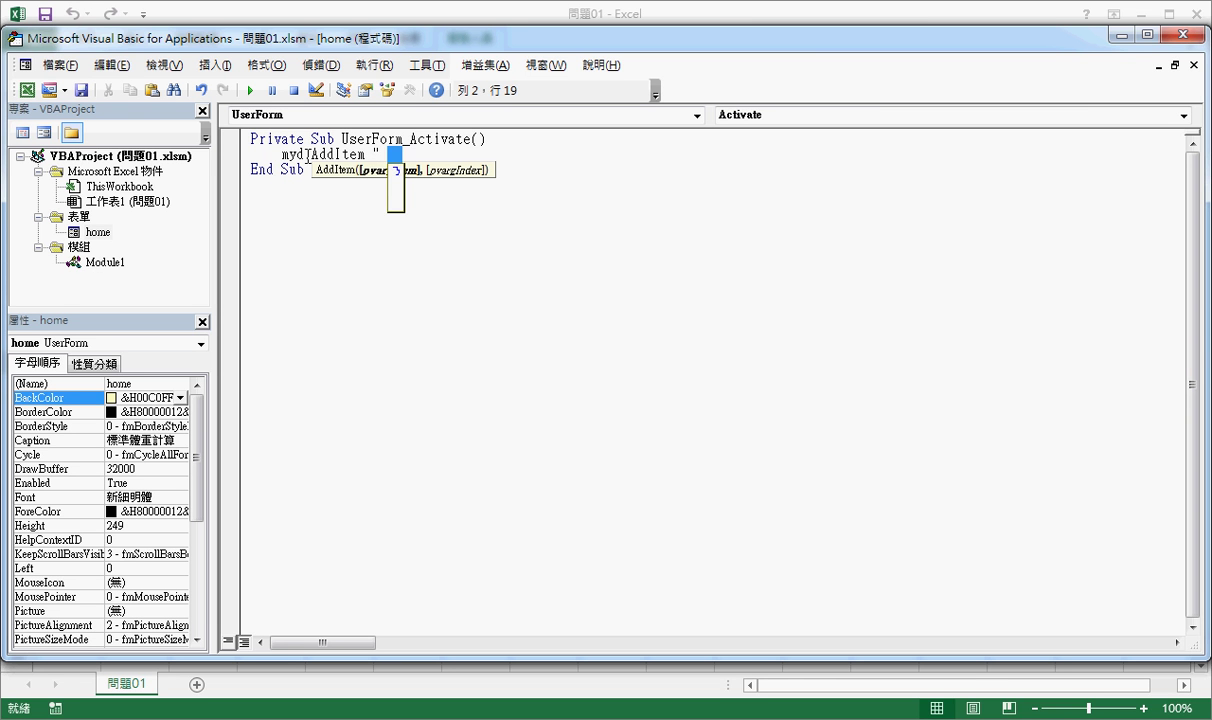
key(Return)
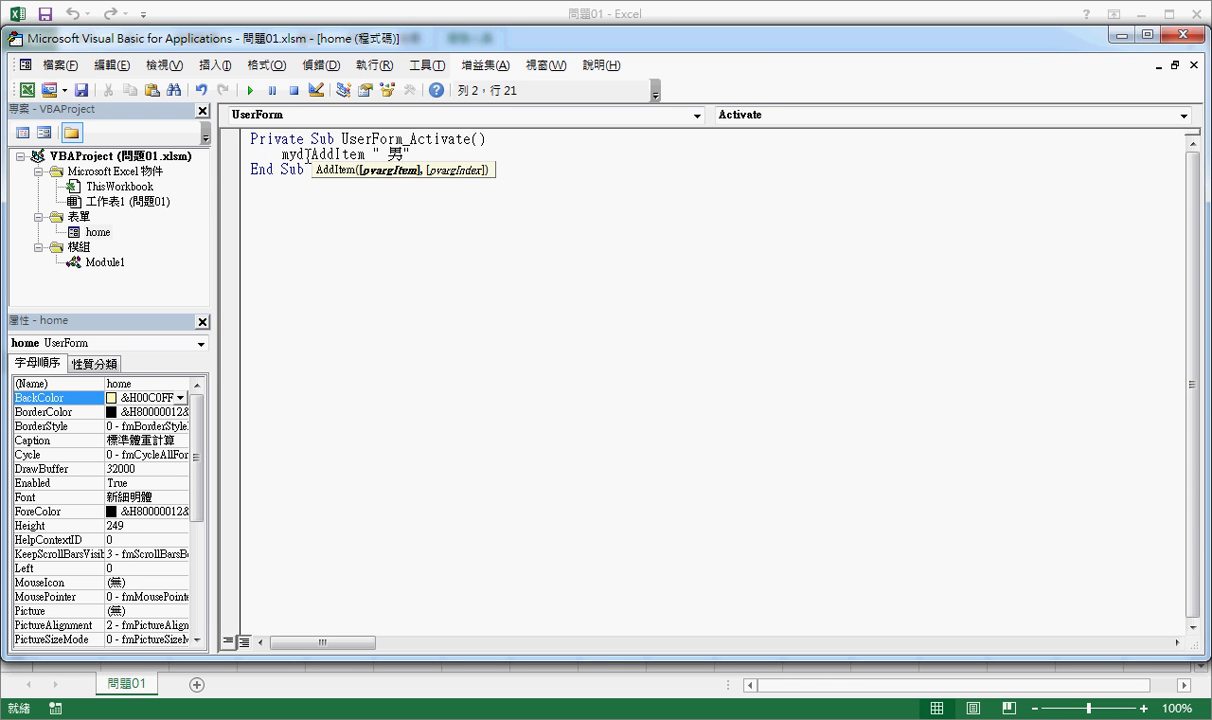
key(Left)
key(Left)
key(Delete)
key(End)
Duplicate the AddItem line below and change its item to "女"
key(shift+Home)
key(ctrl+c)
key(End)
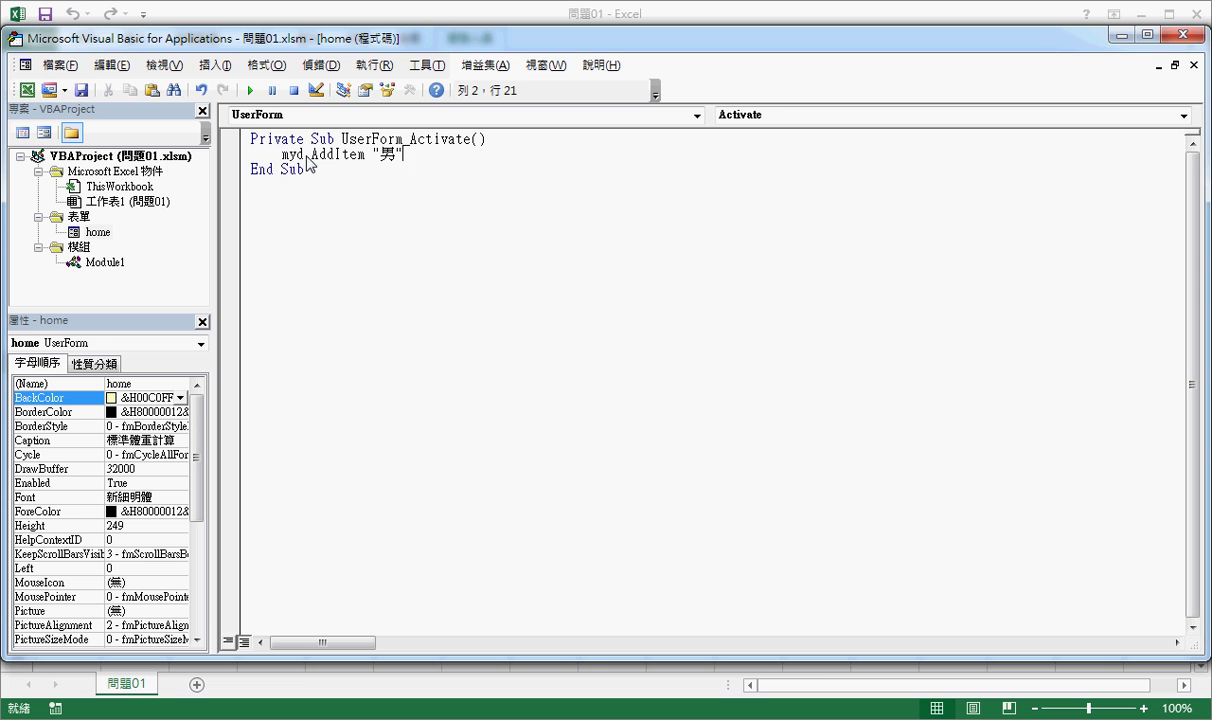
key(Return)
key(ctrl+v)
key(Left)
key(Left)
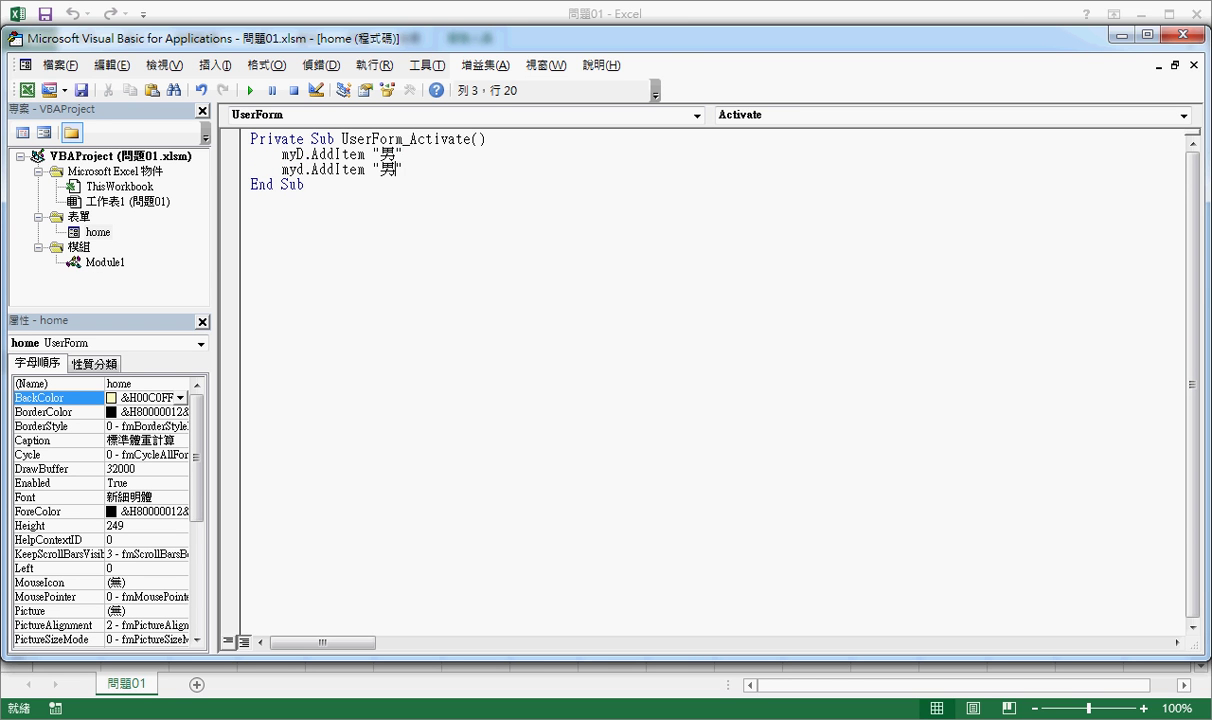
key(shift+Right)
text(女)
Try removing the first AddItem call, then undo that trial edit
drag(303, 155, 365, 155)
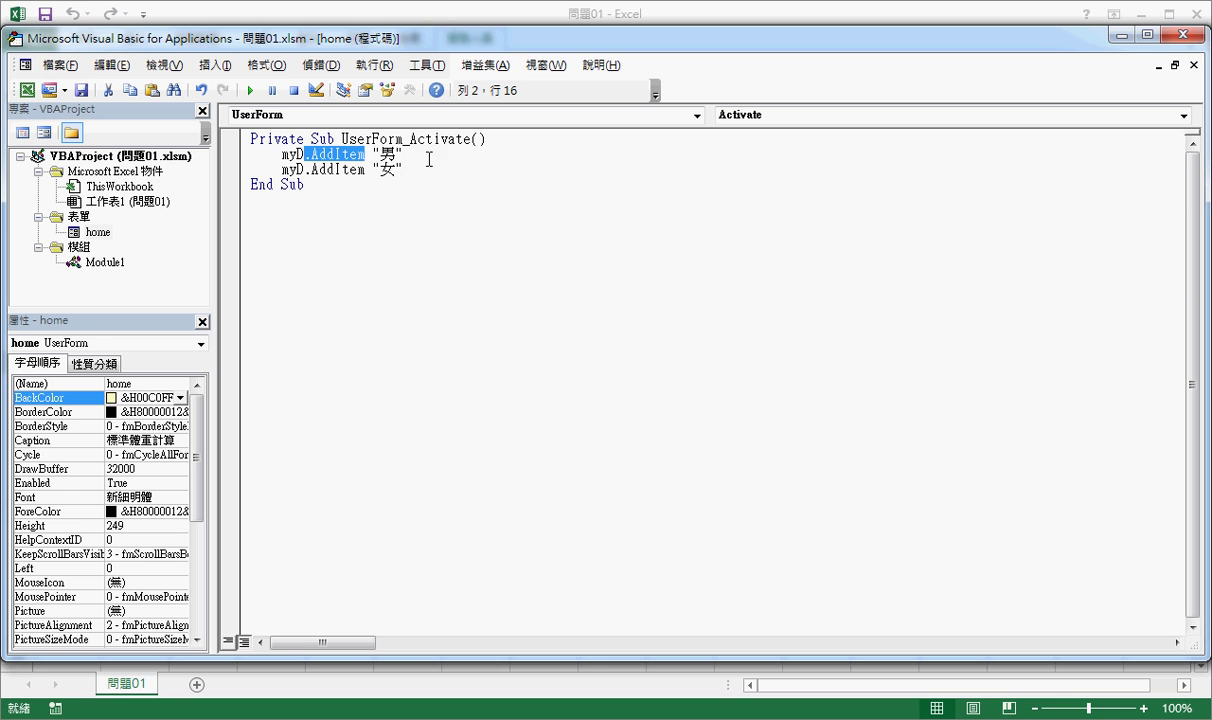
drag(404, 155, 312, 156)
key(BackSpace)
key(BackSpace)
text(..)
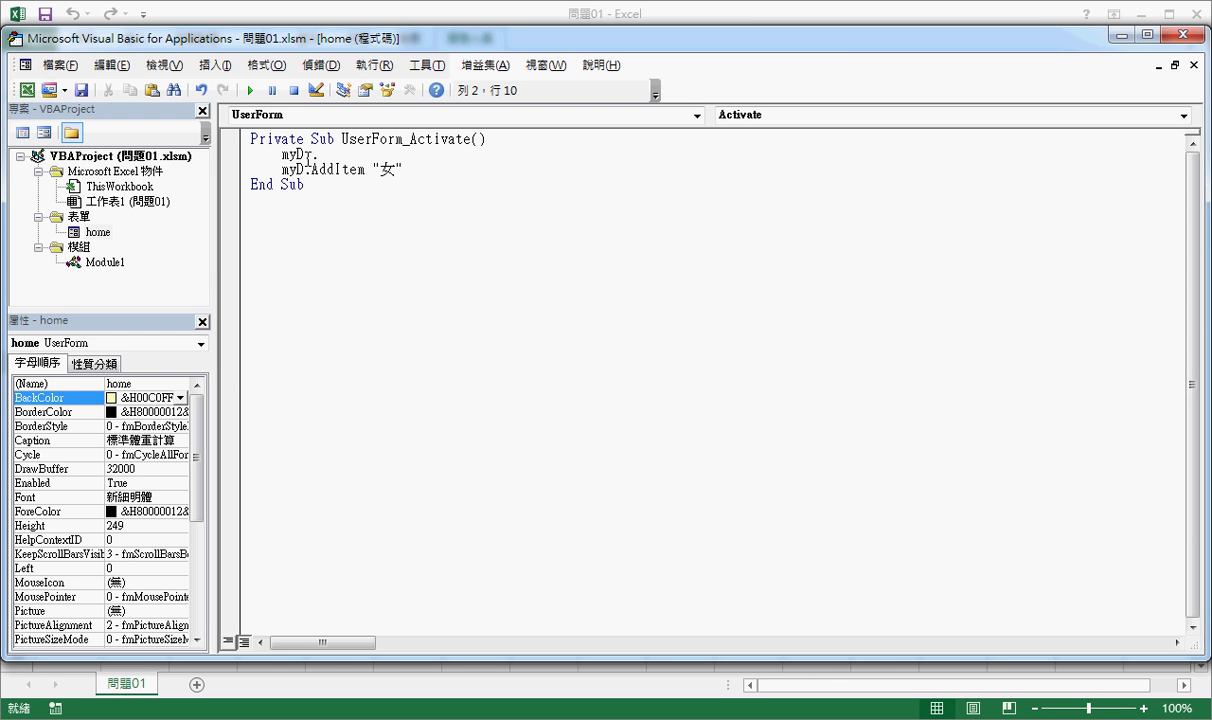
key(ctrl+z)
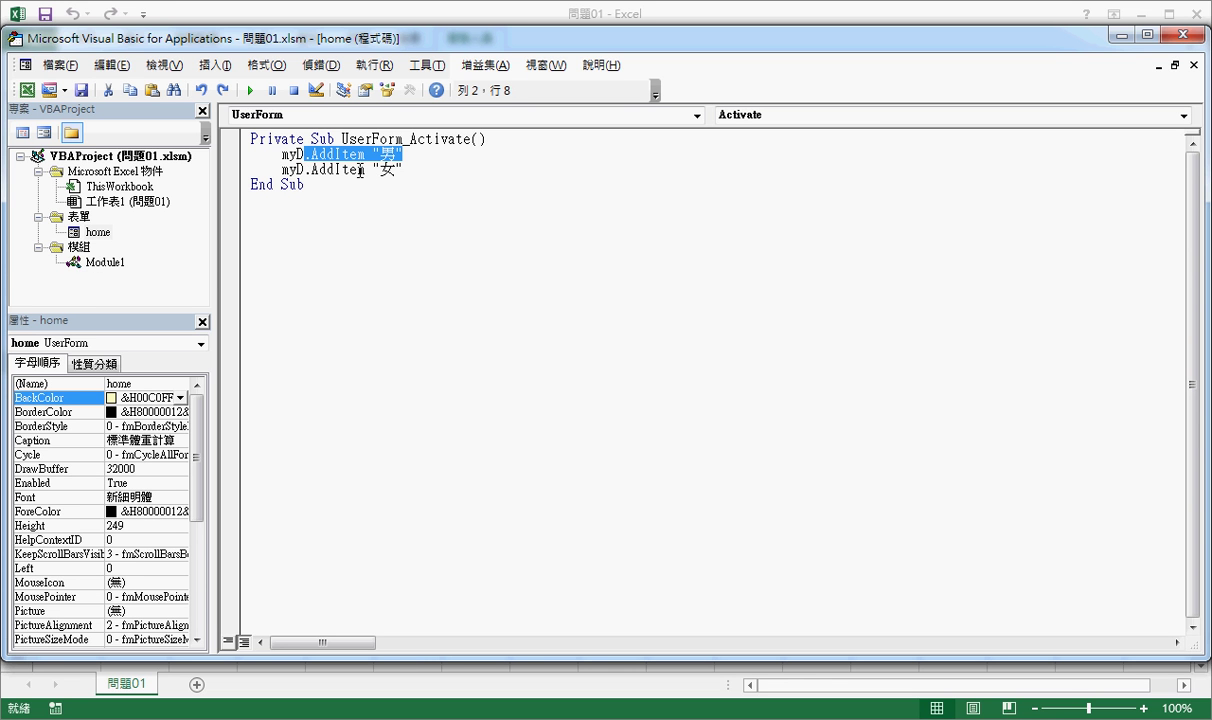
Launch the 標準體重計算 form from the worksheet, check its 性別 list shows 男 and 女, then close it
click(1183, 37)
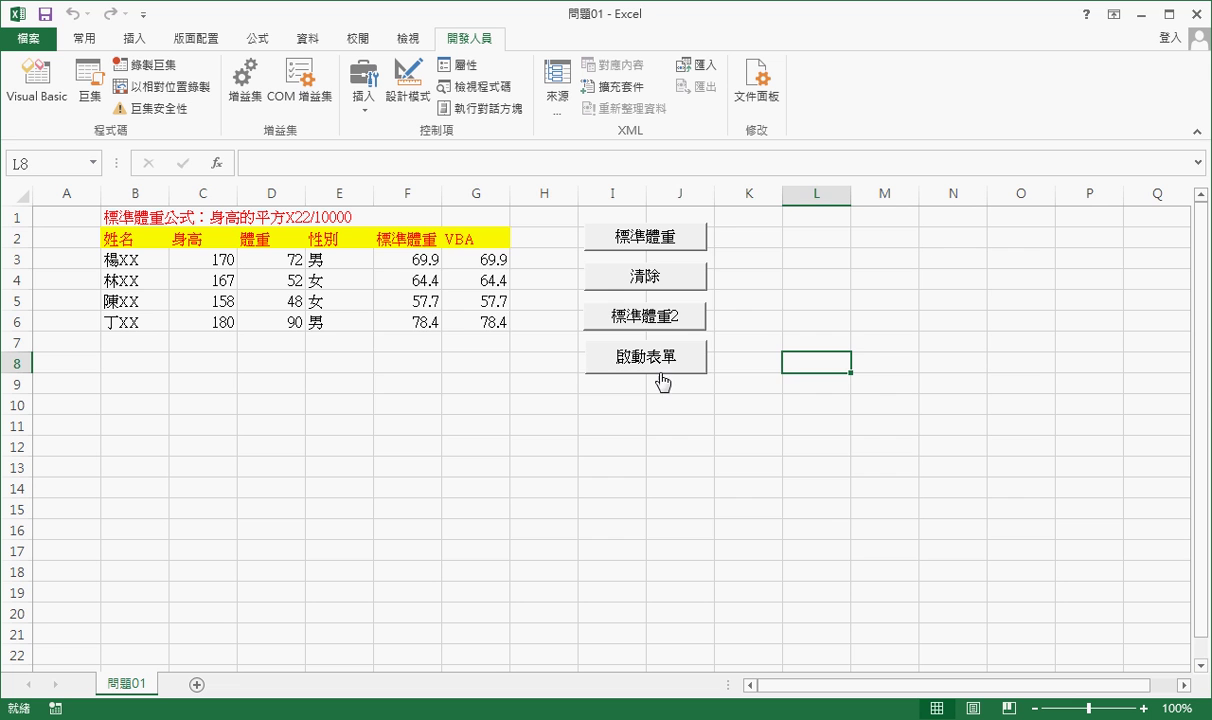
click(627, 358)
click(684, 419)
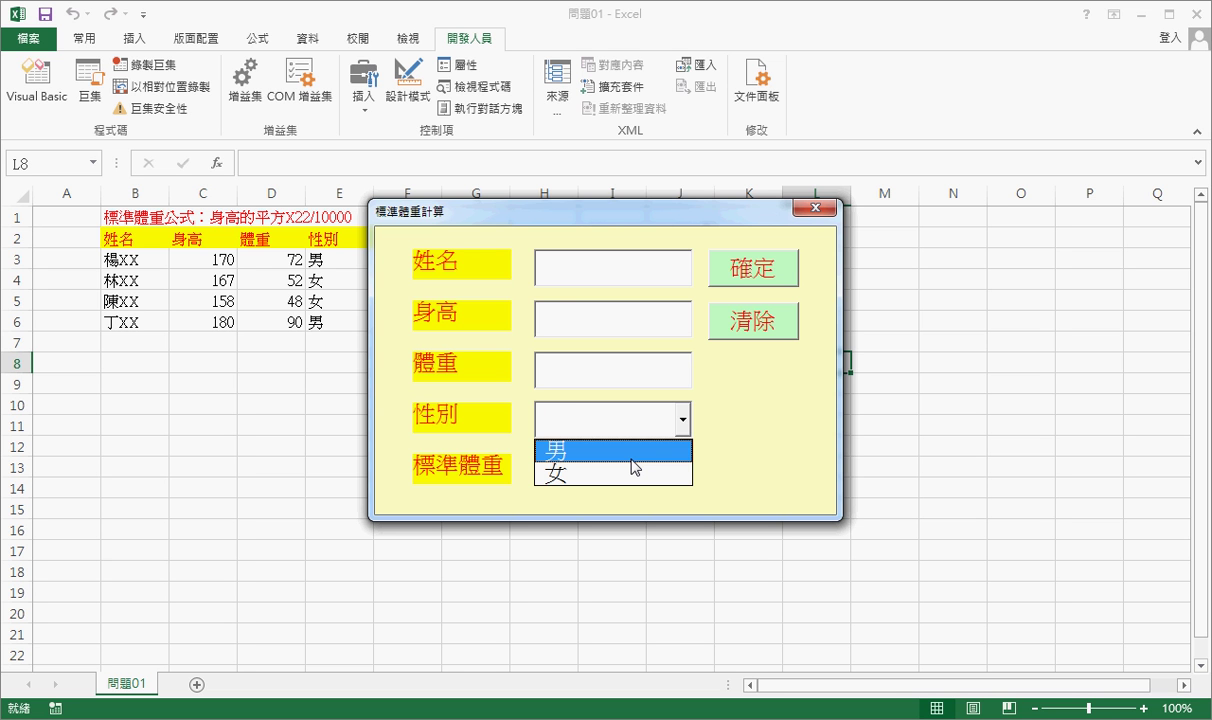
click(813, 207)
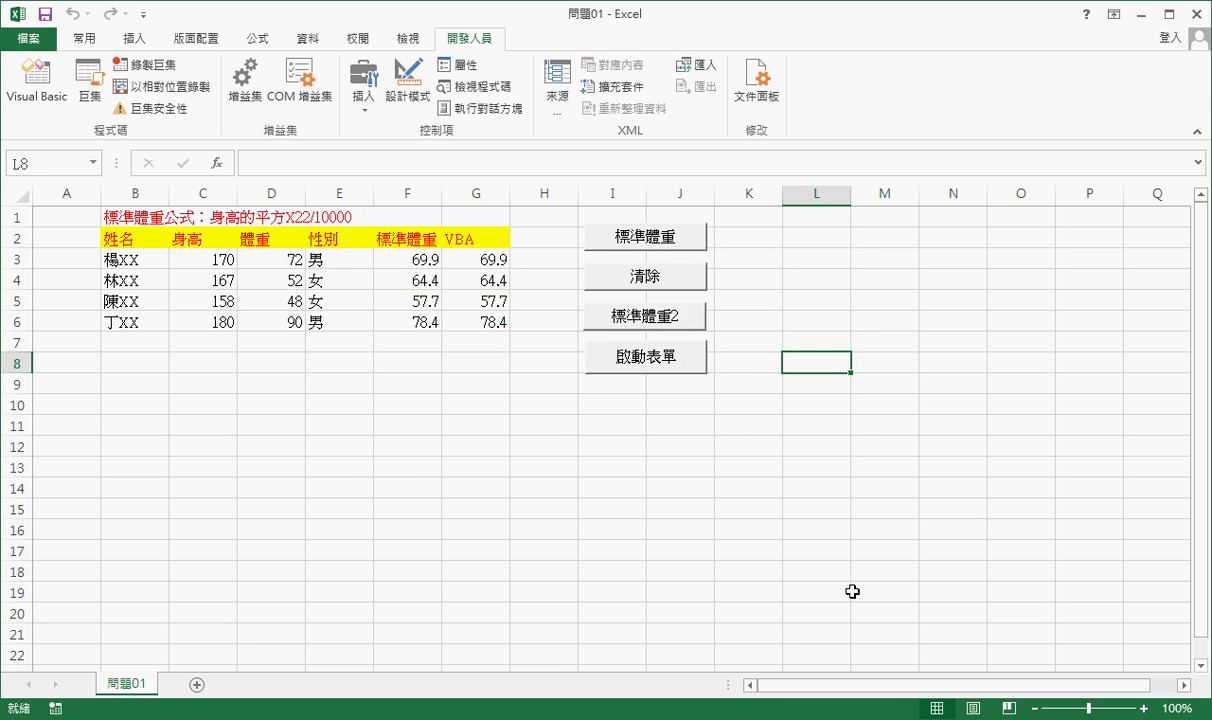
Enter 性別 in Z1, 男 in Z2 and 女 in Z3, select Z2:Z3, and reopen Visual Basic
drag(800, 686, 830, 688)
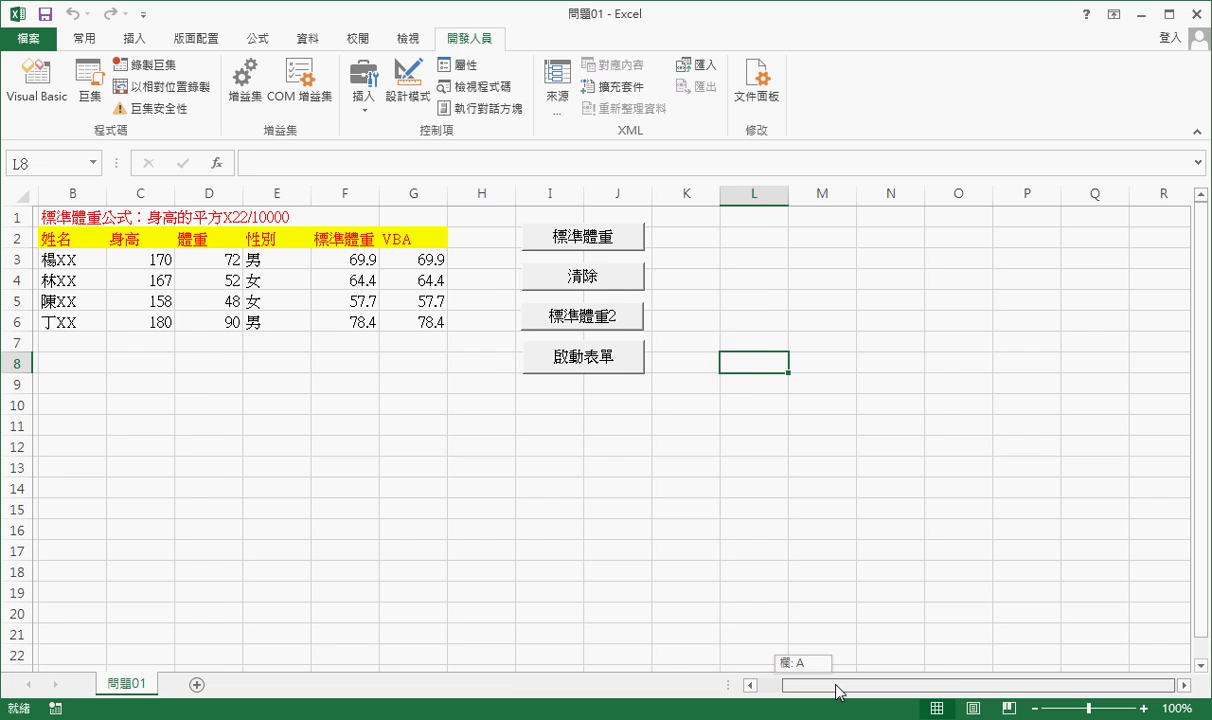
click(1184, 686)
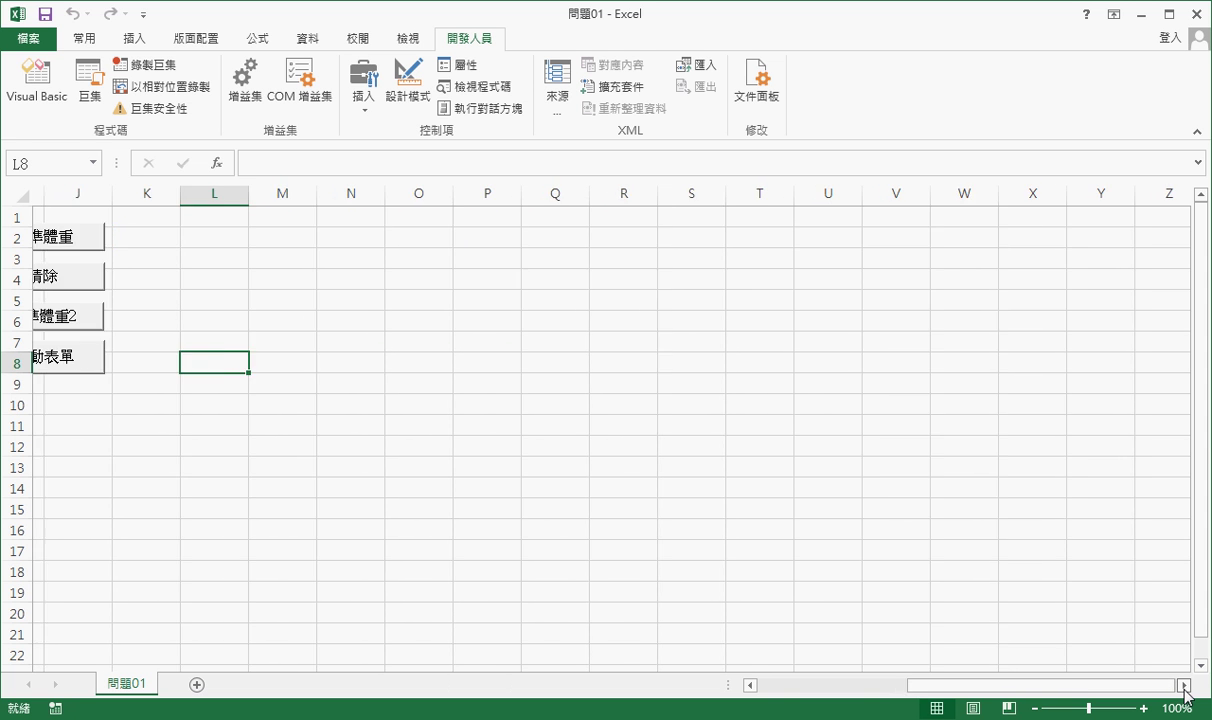
click(1030, 218)
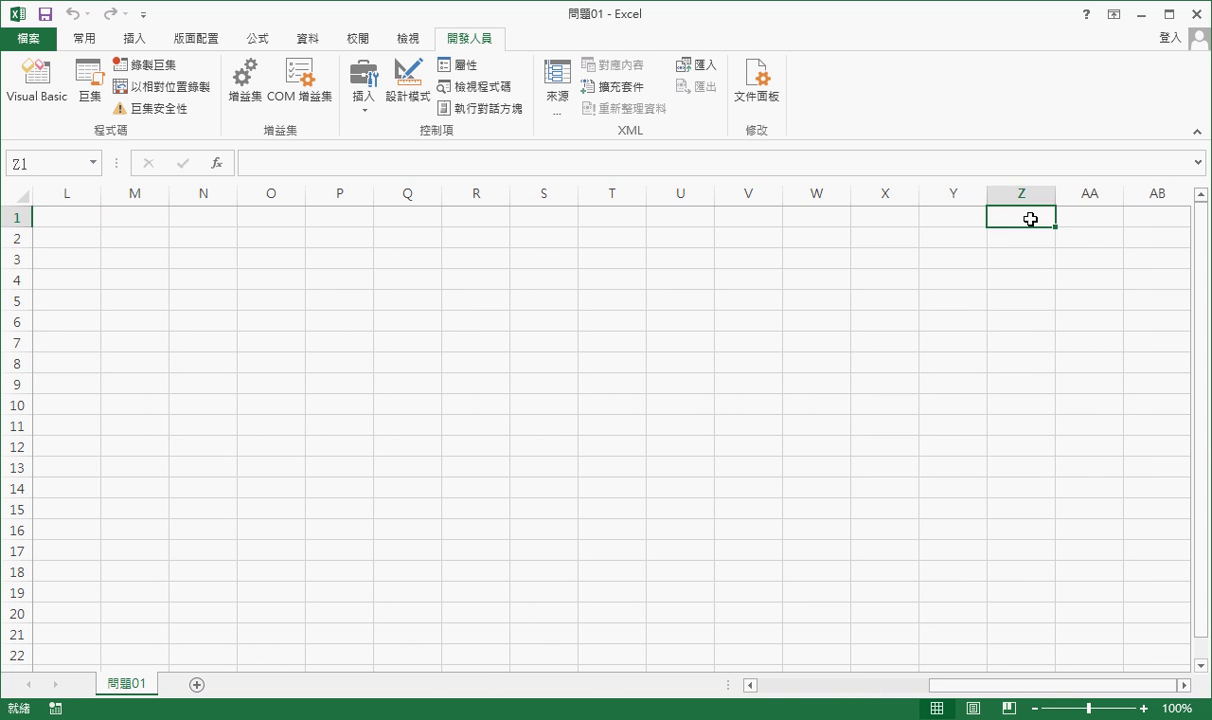
text(性別)
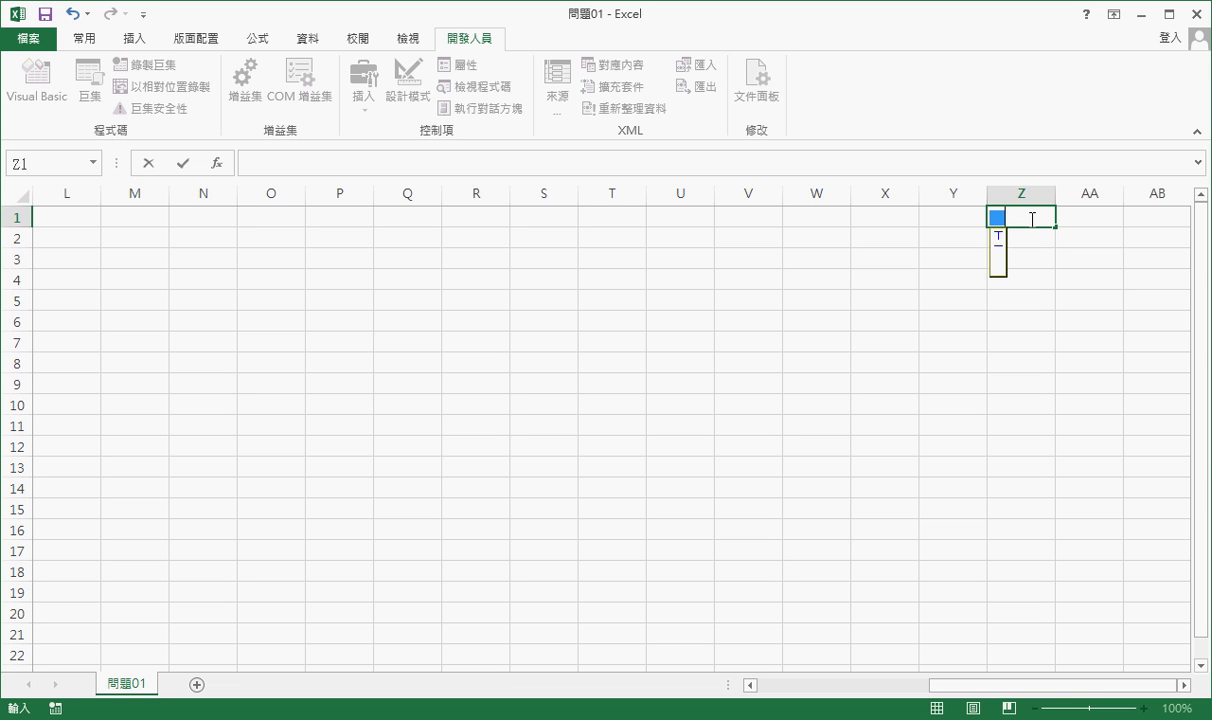
key(Return)
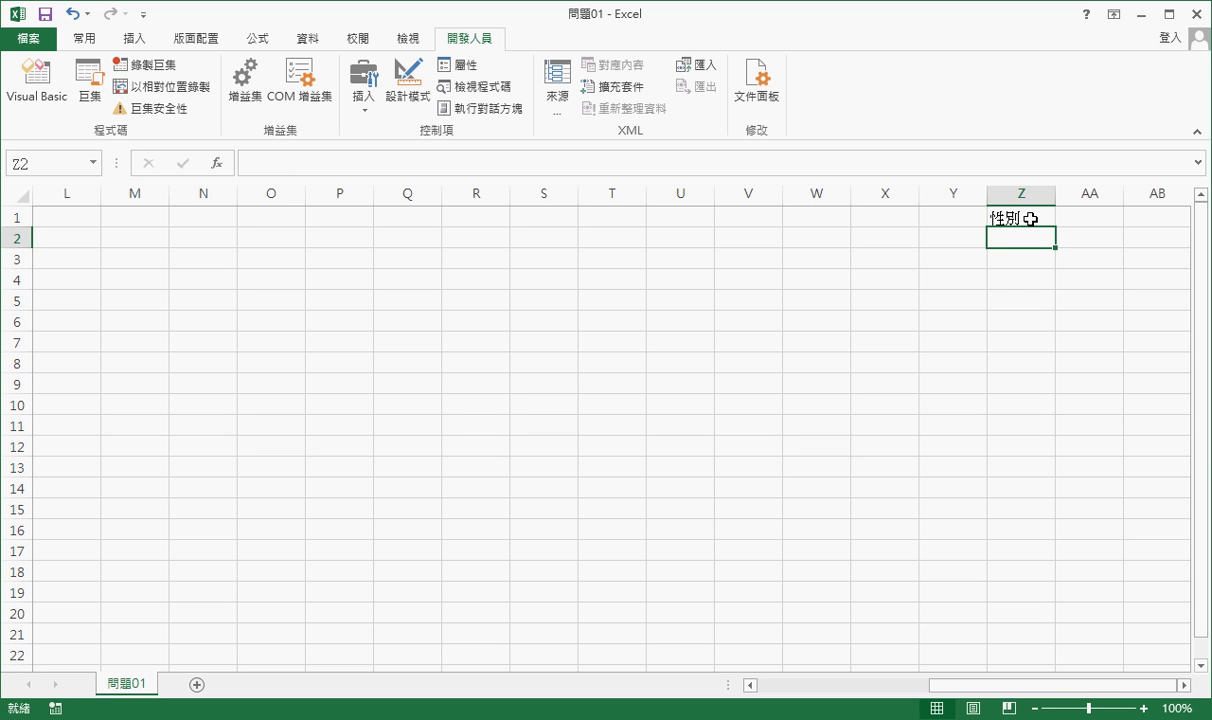
text(男)
key(Return)
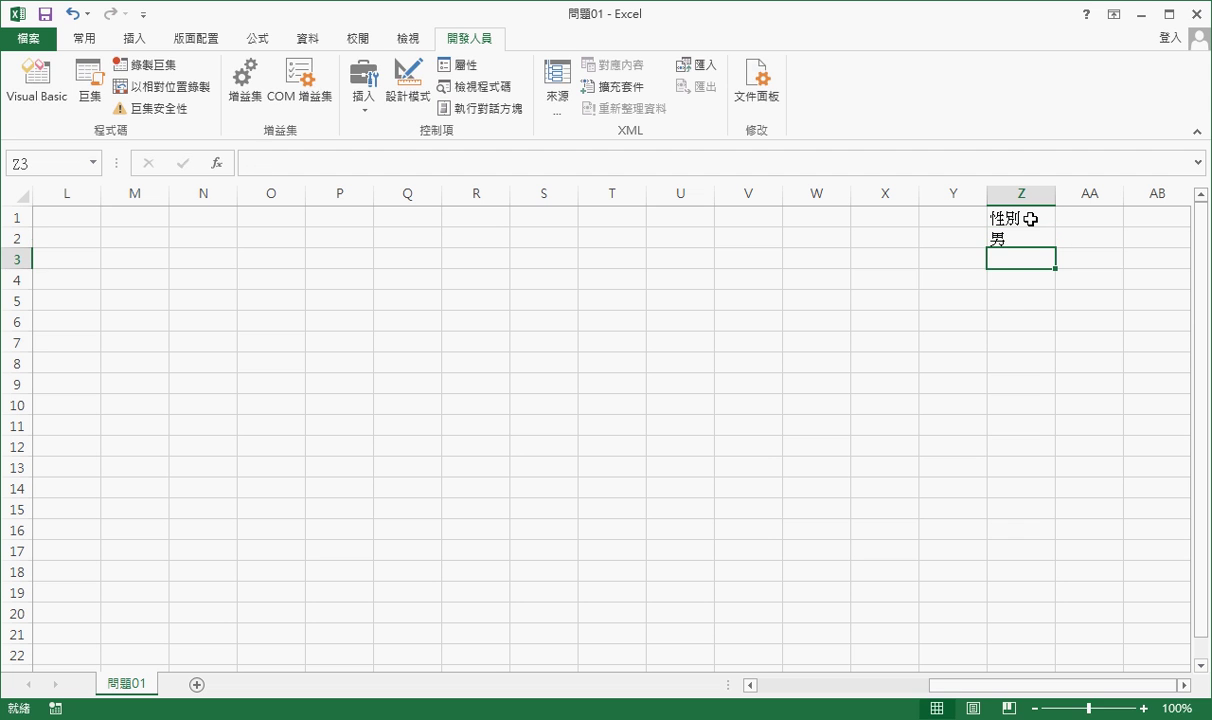
text(女)
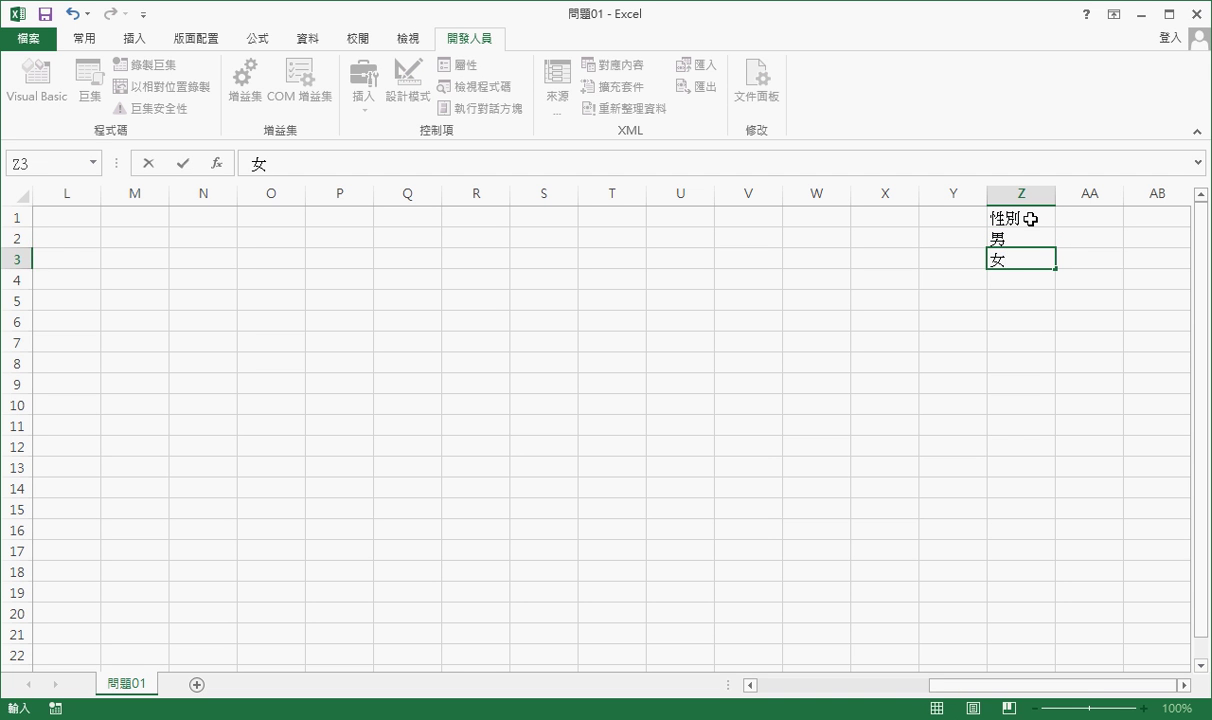
click(1025, 318)
drag(1012, 238, 1013, 258)
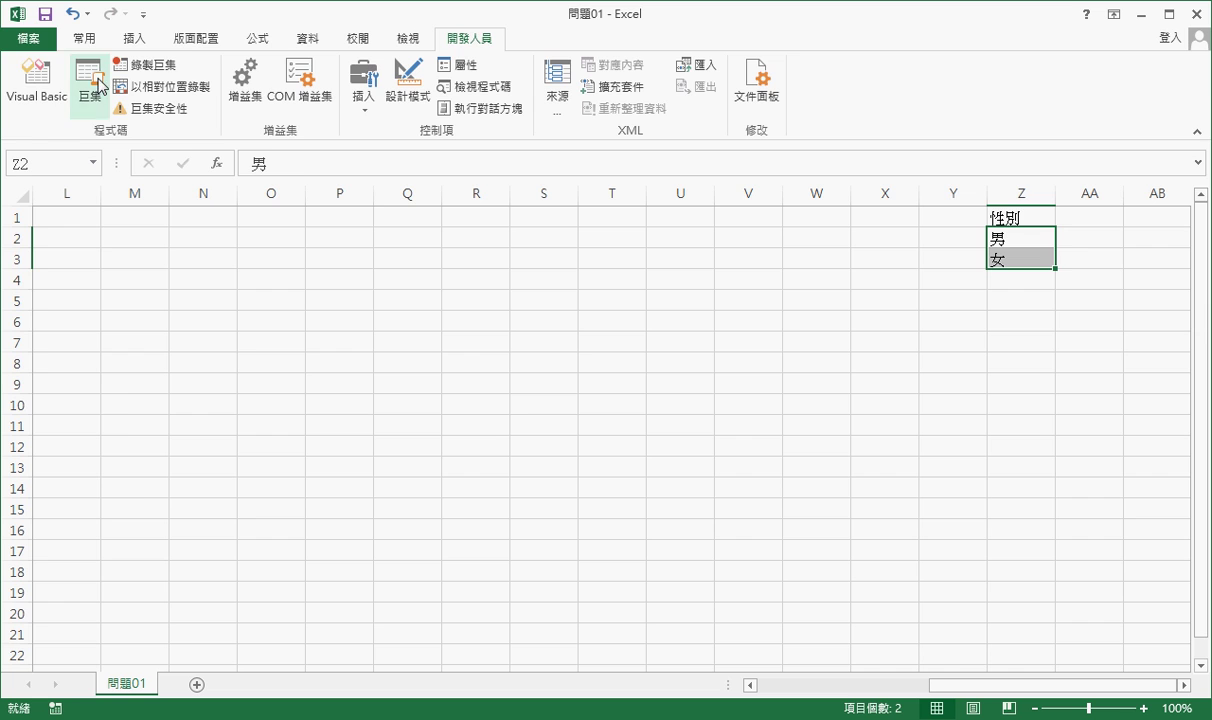
click(37, 78)
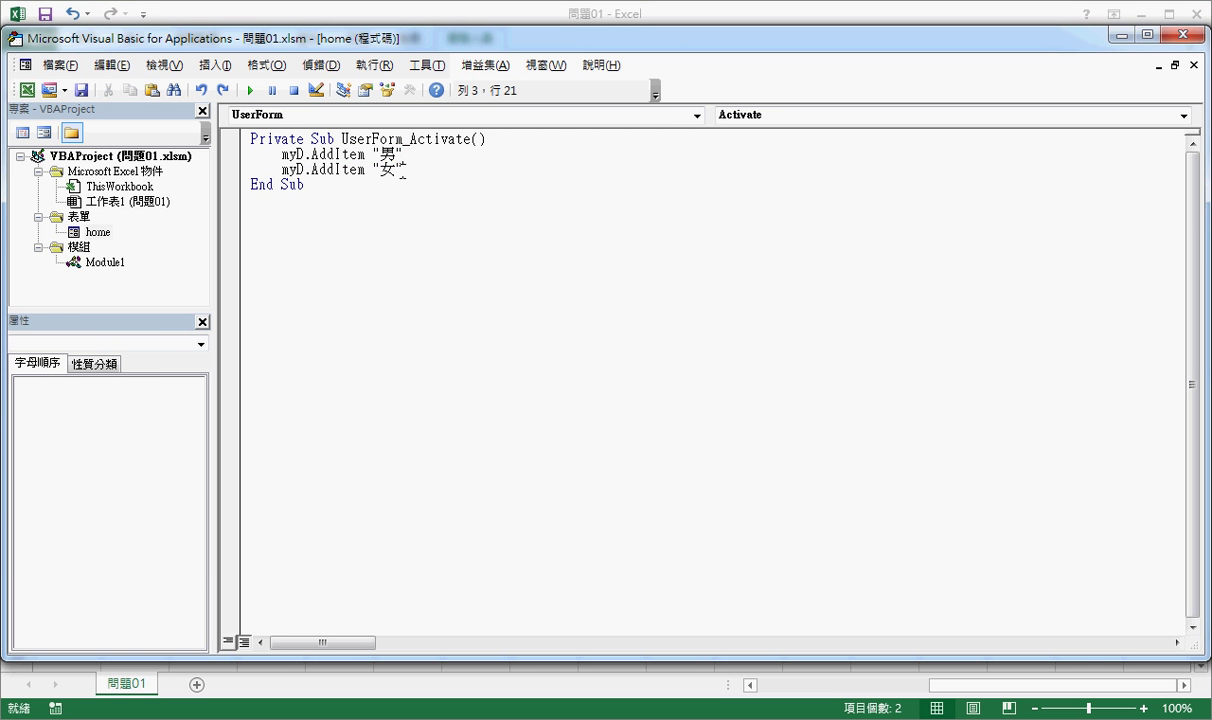
Reposition the code editor window and select both myD.AddItem lines
drag(402, 170, 326, 170)
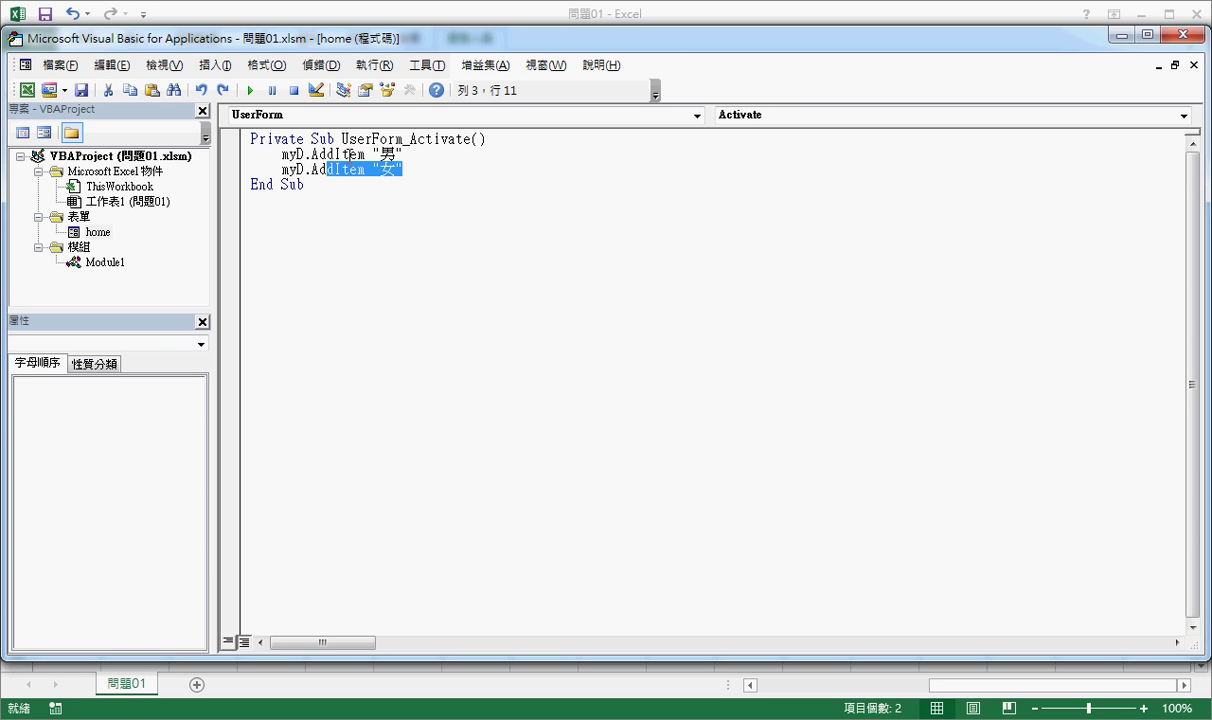
drag(441, 45, 514, 291)
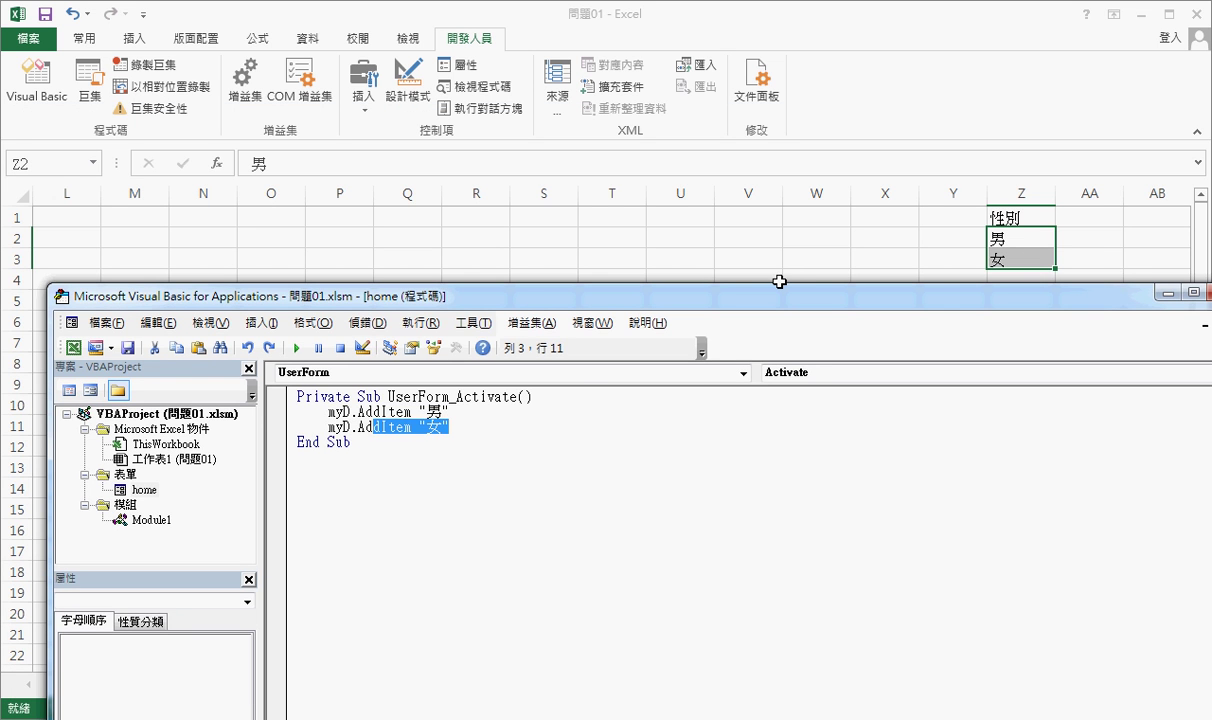
mouse_move(744, 302)
mouse_down()
mouse_move(763, 329)
mouse_move(853, 203)
mouse_move(851, 286)
mouse_up()
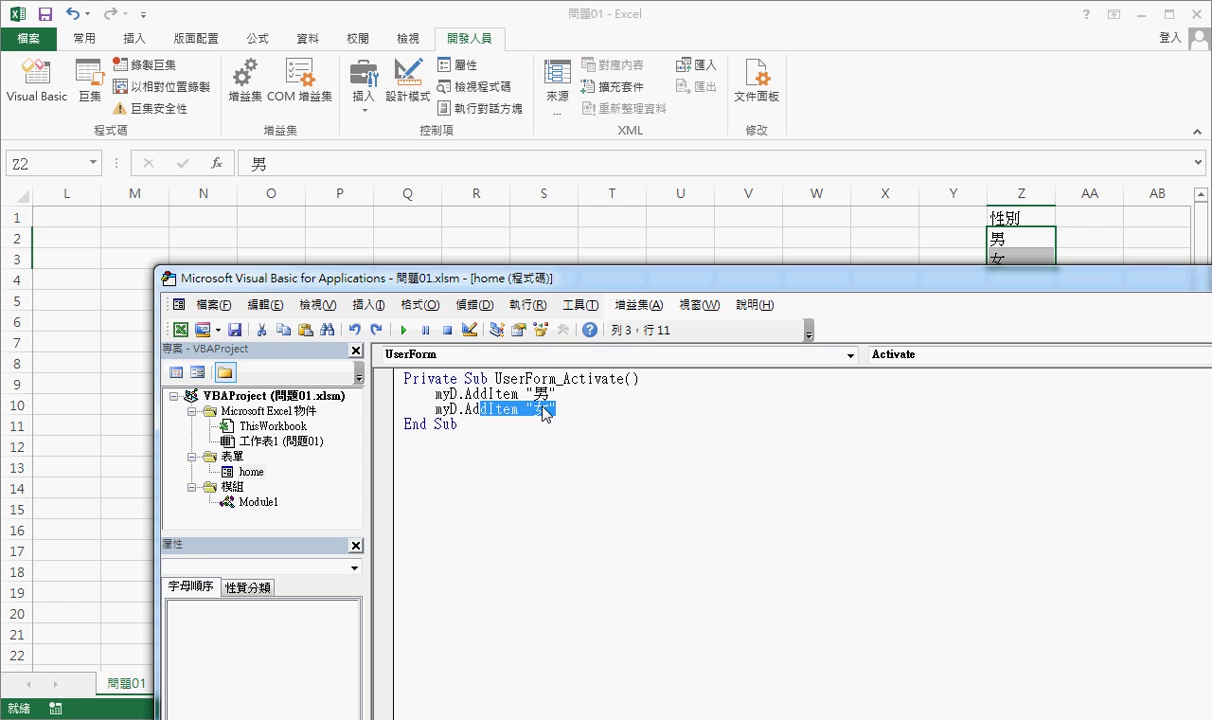
drag(575, 409, 384, 391)
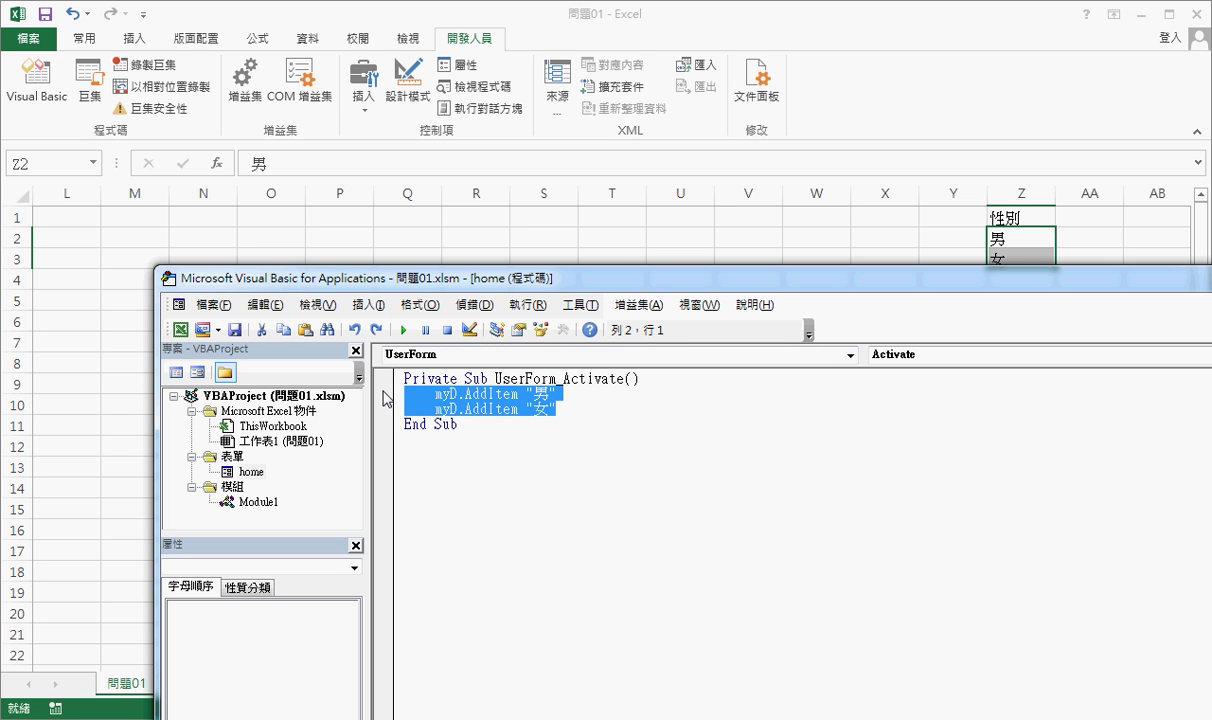
Enable and dock the Edit toolbar, then comment out the two selected AddItem lines
right_click(468, 325)
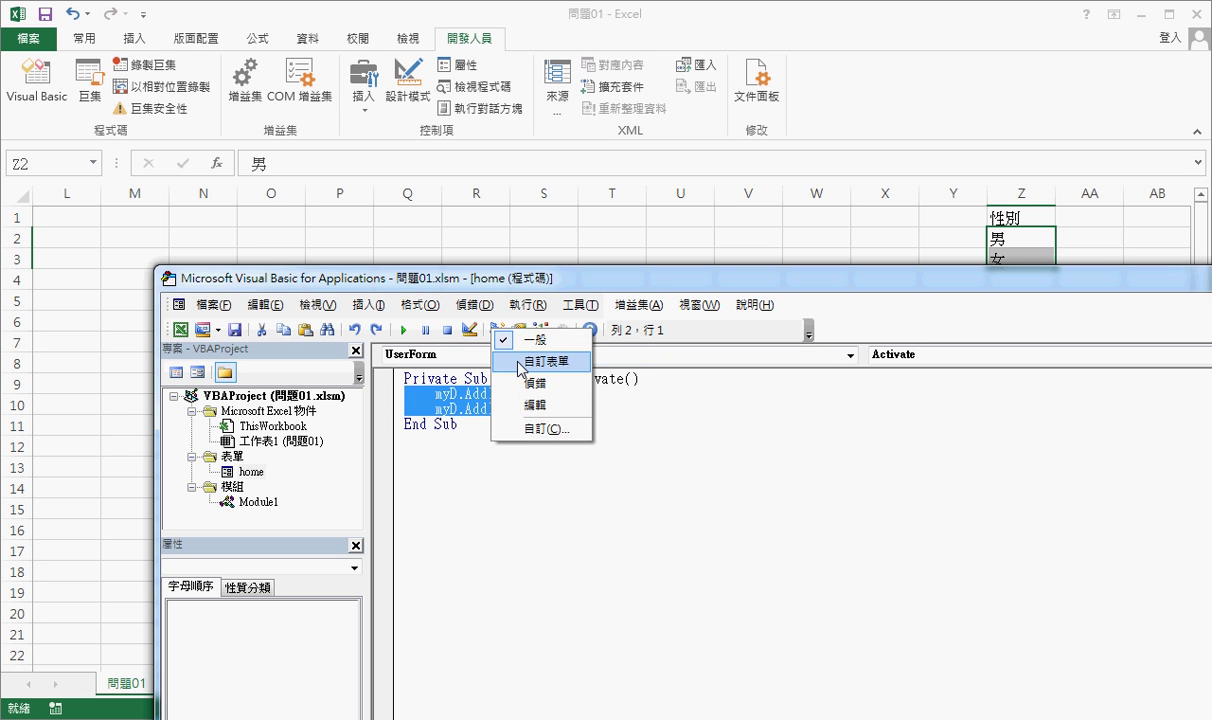
click(530, 405)
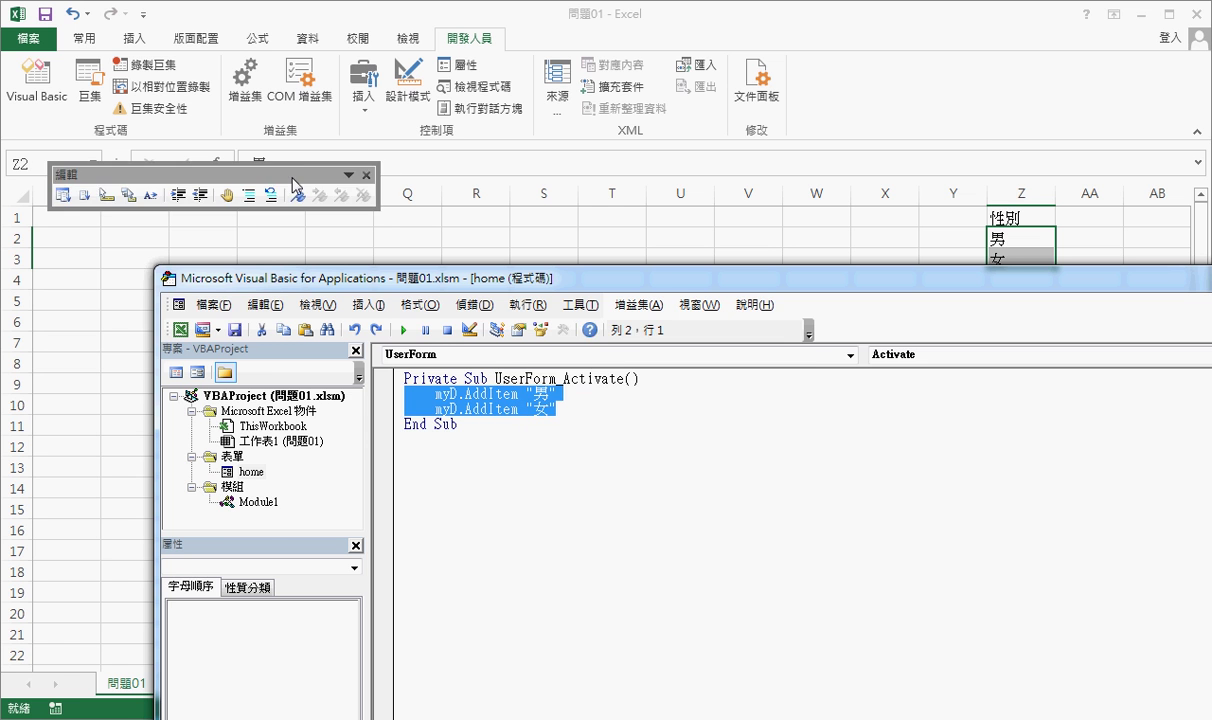
drag(285, 178, 355, 320)
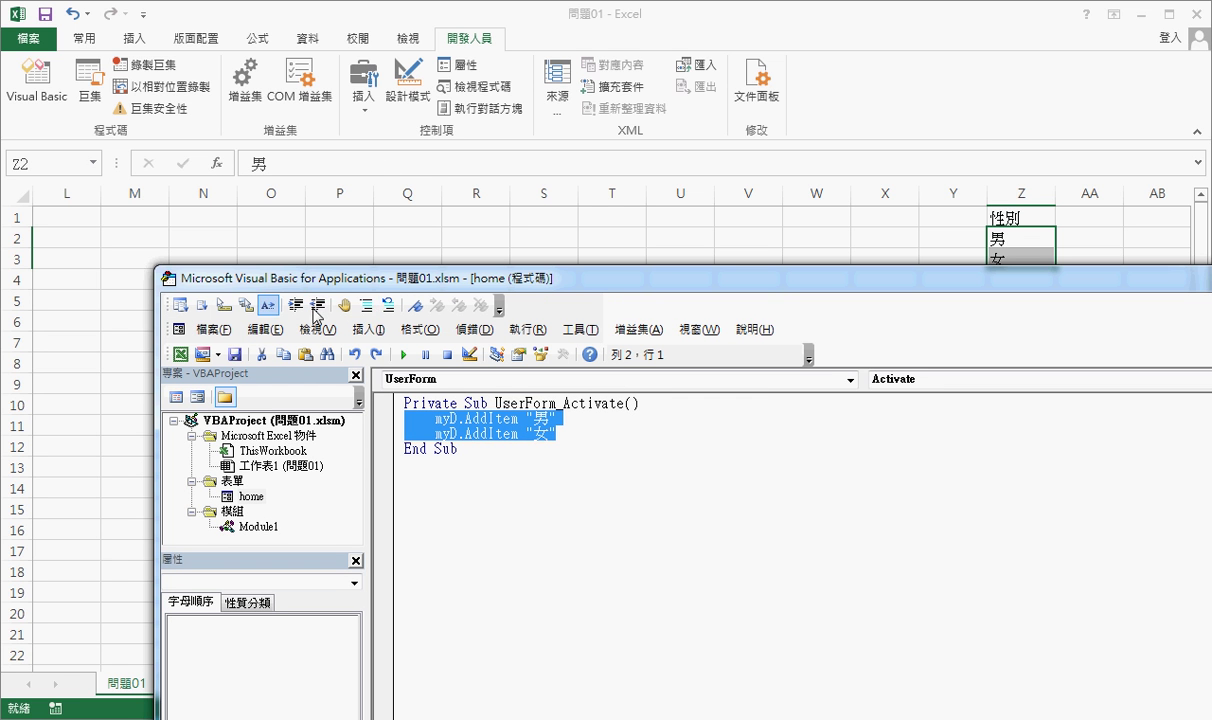
drag(167, 304, 192, 354)
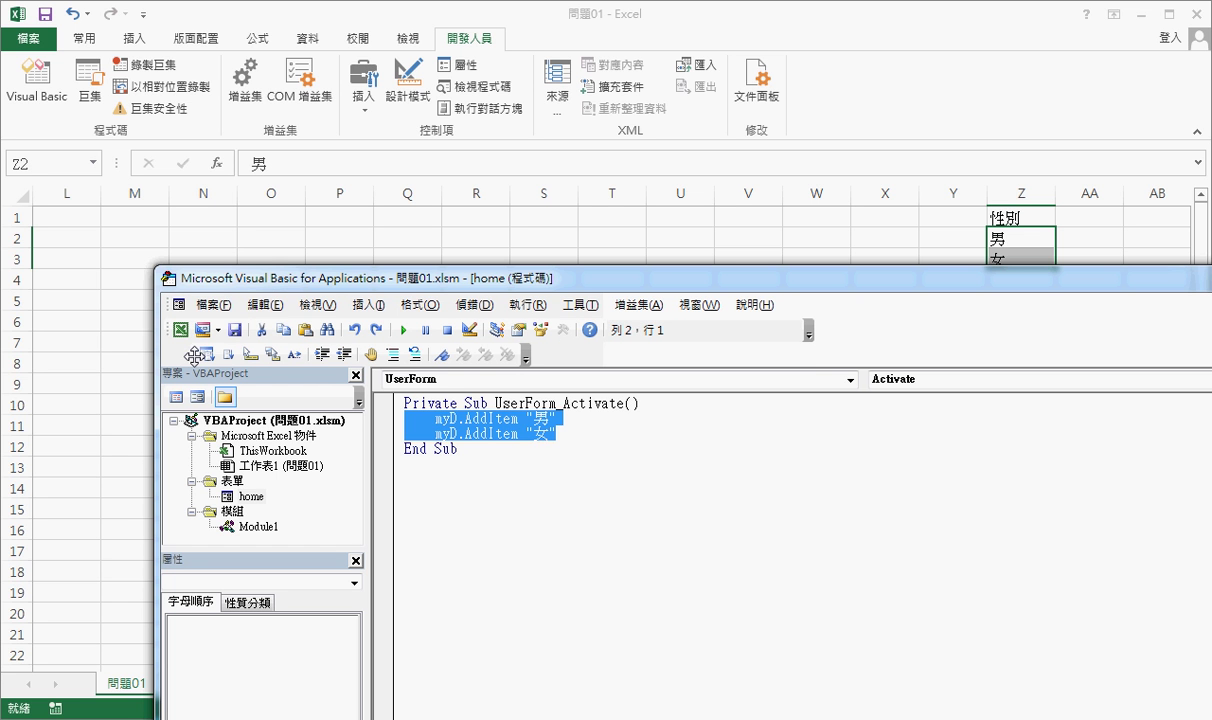
right_click(416, 346)
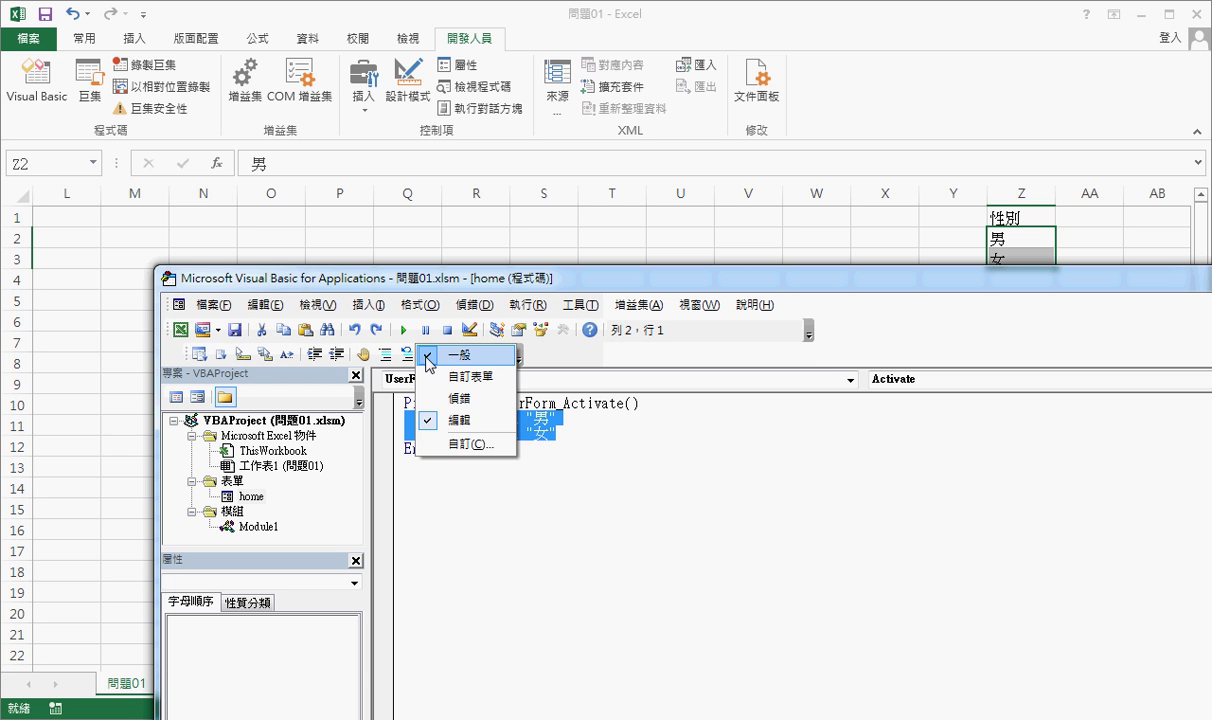
key(Escape)
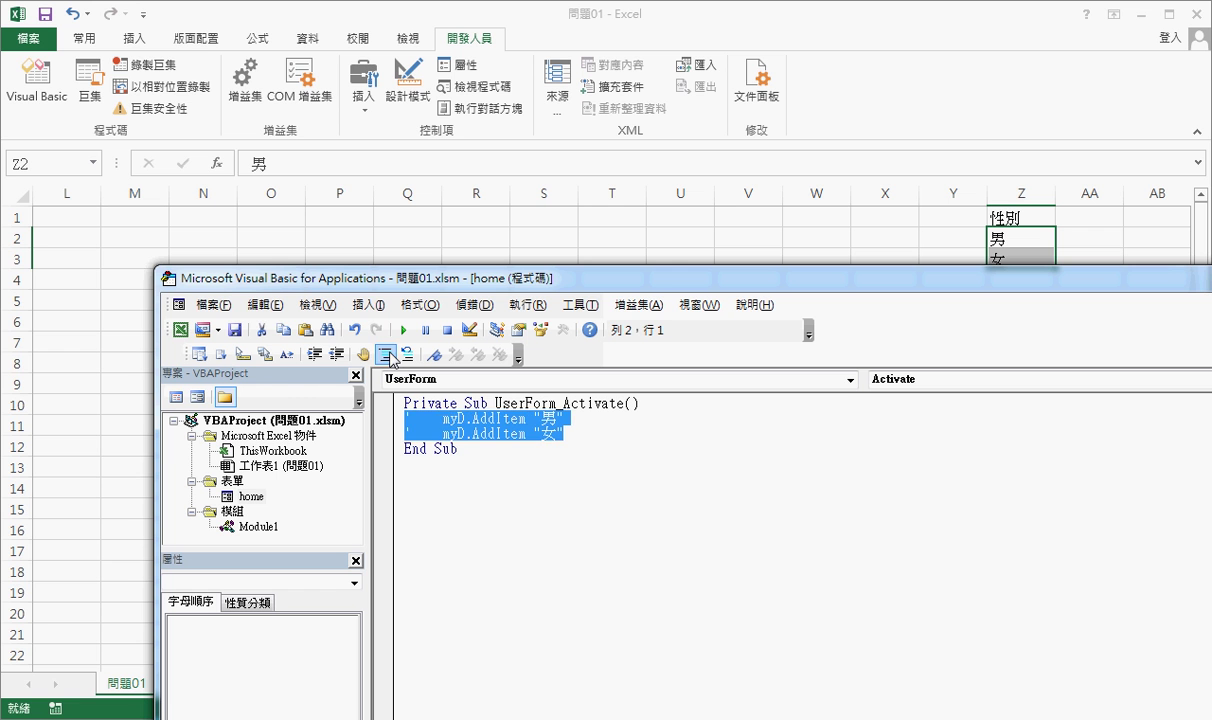
click(800, 434)
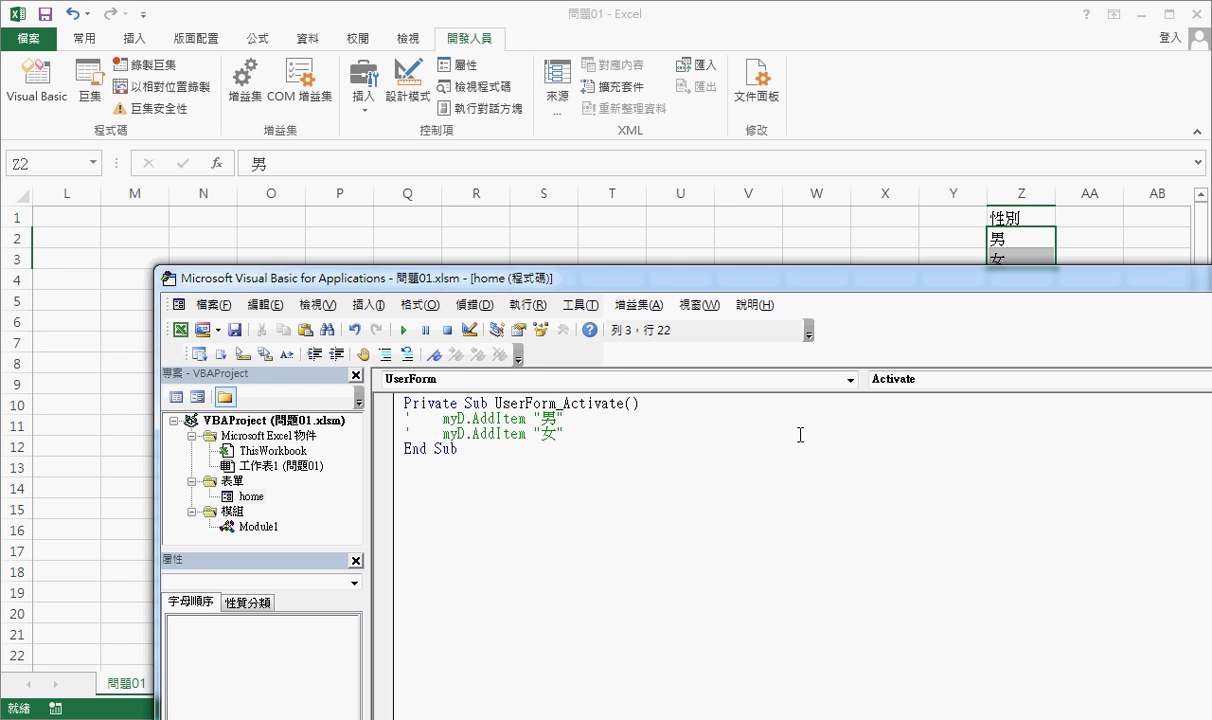
Write a For i = 2 To 3 loop containing myD.AddItem Cells(i, "Z") and Next
key(Return)
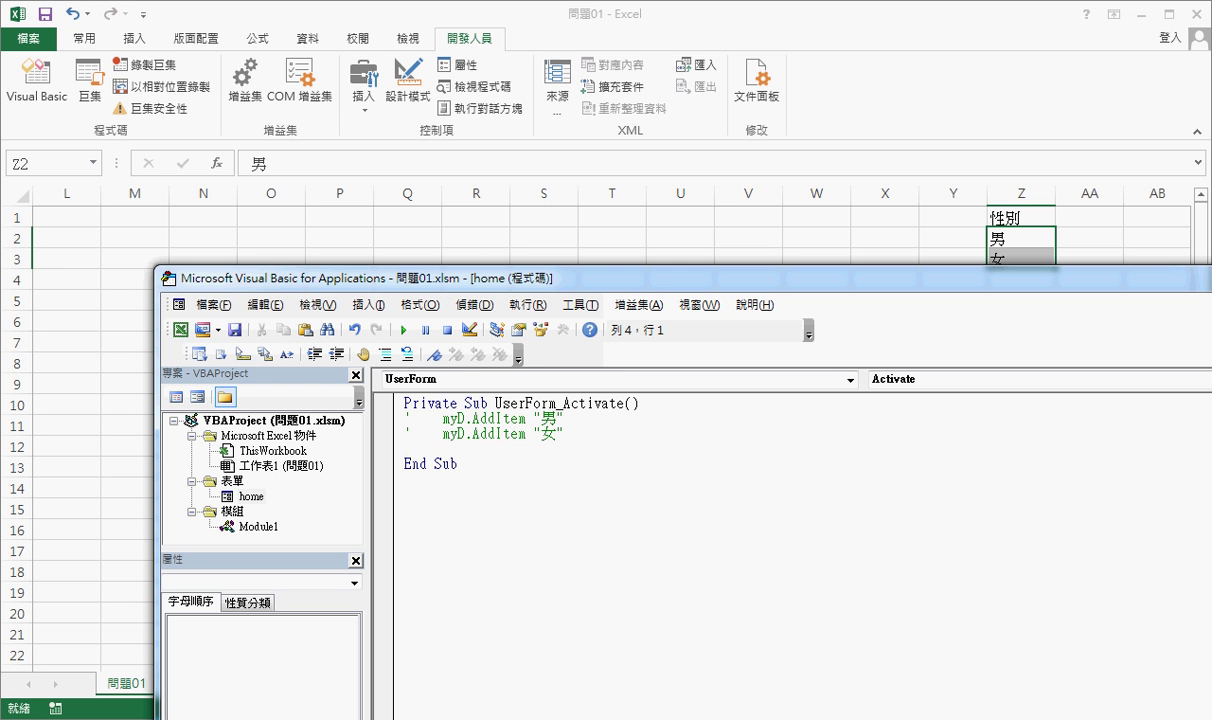
key(Tab)
text(ㄈㄛ)
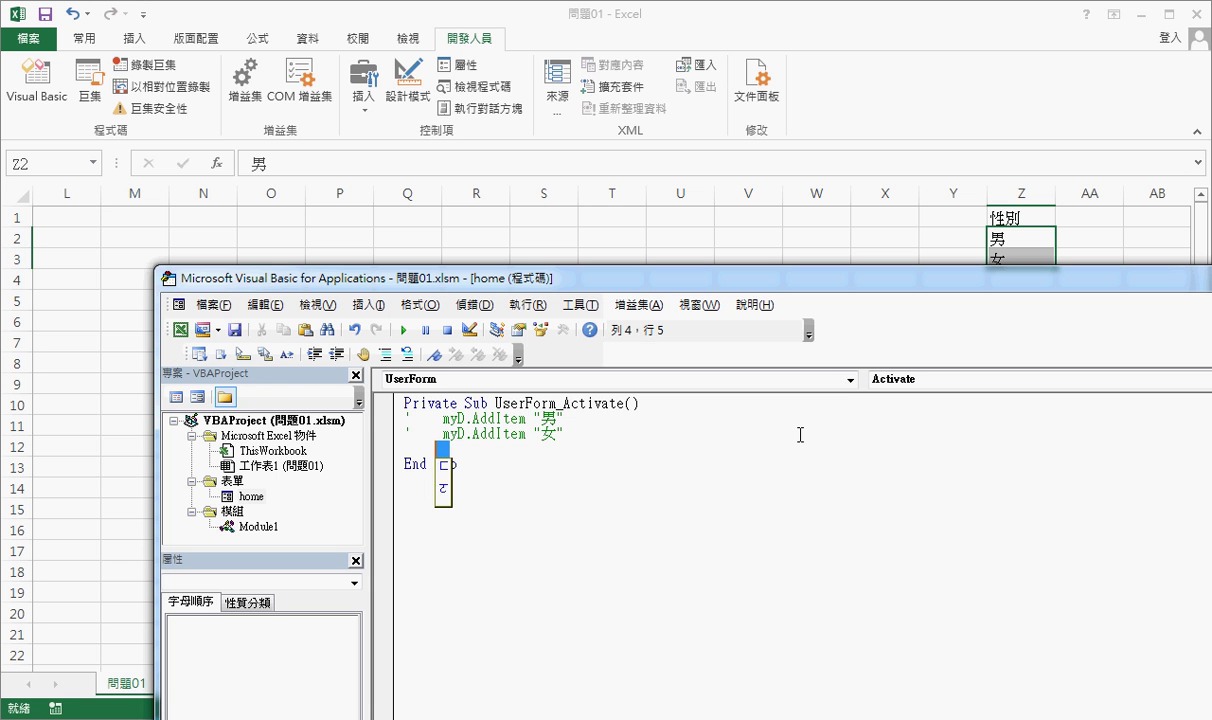
key(shift)
text(r i)
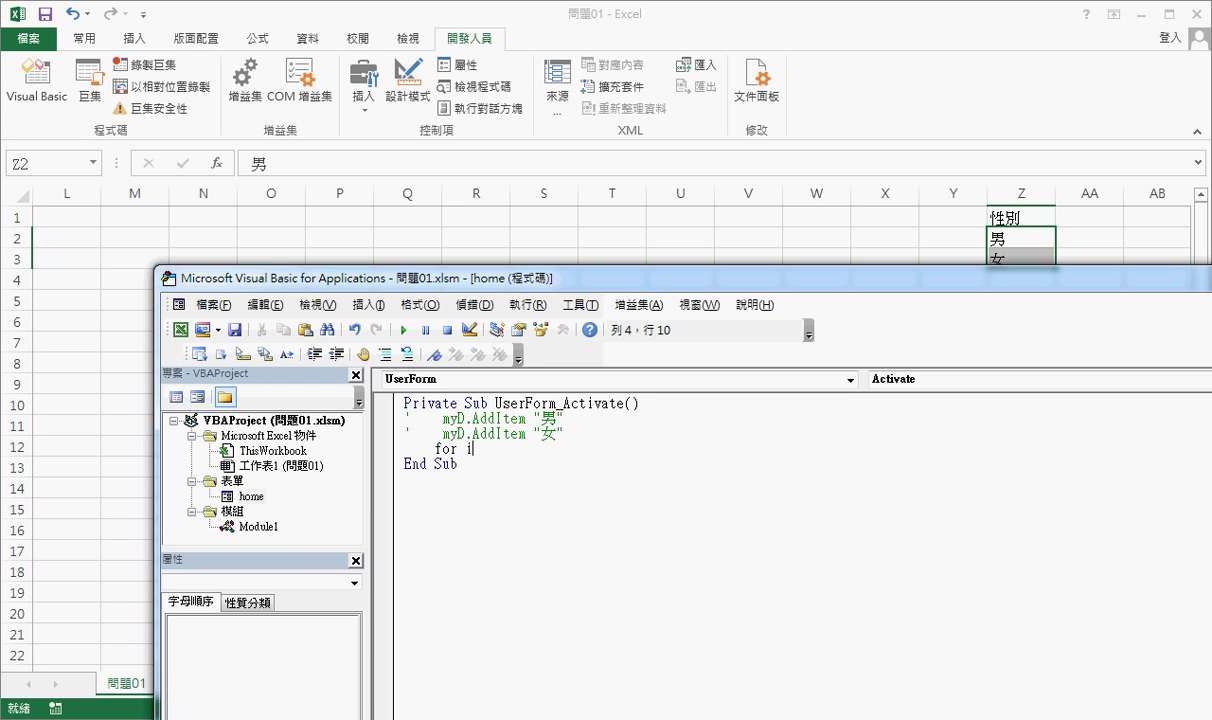
text(=)
text(2 t)
text(o )
text(3)
key(Return)
key(Return)
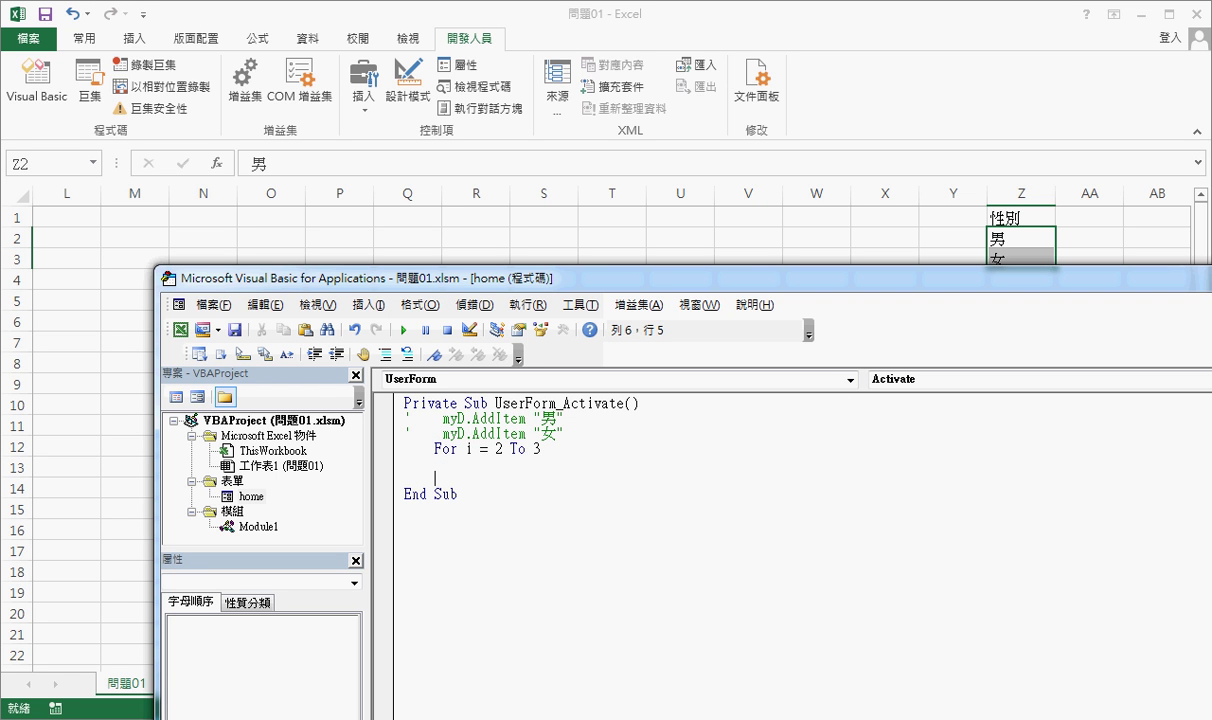
text(next)
key(Up)
text(myd)
text(.a)
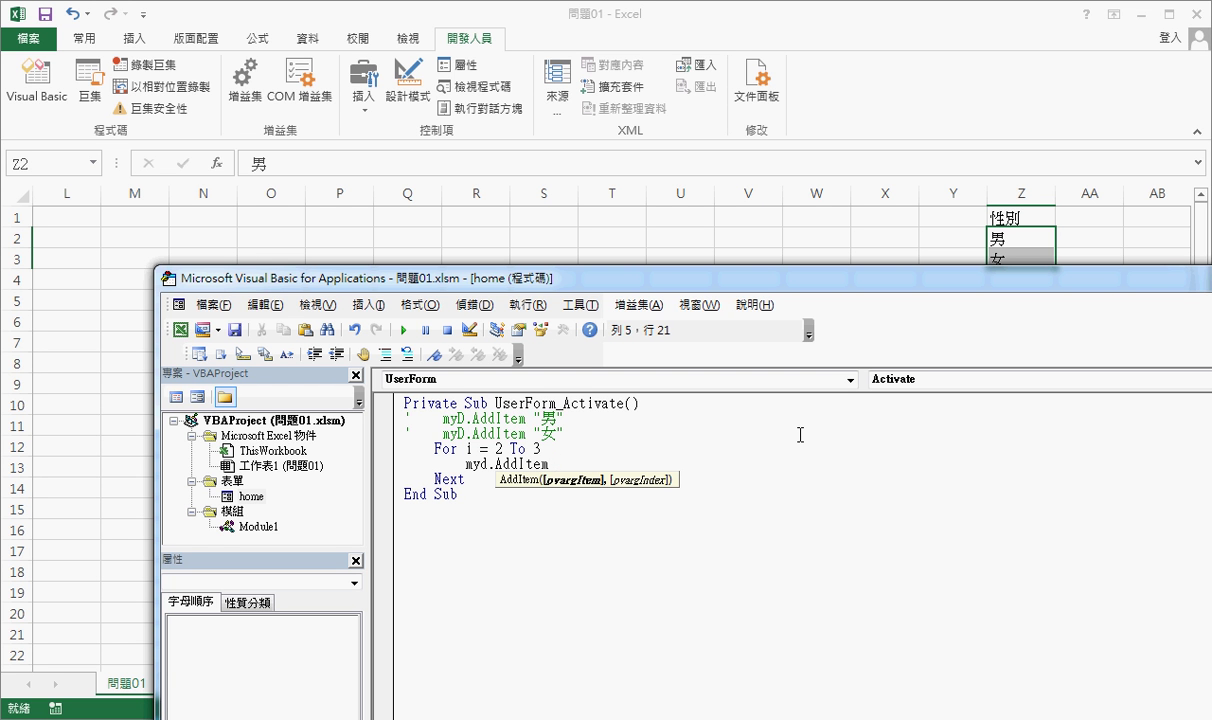
text(ce)
text(lls()
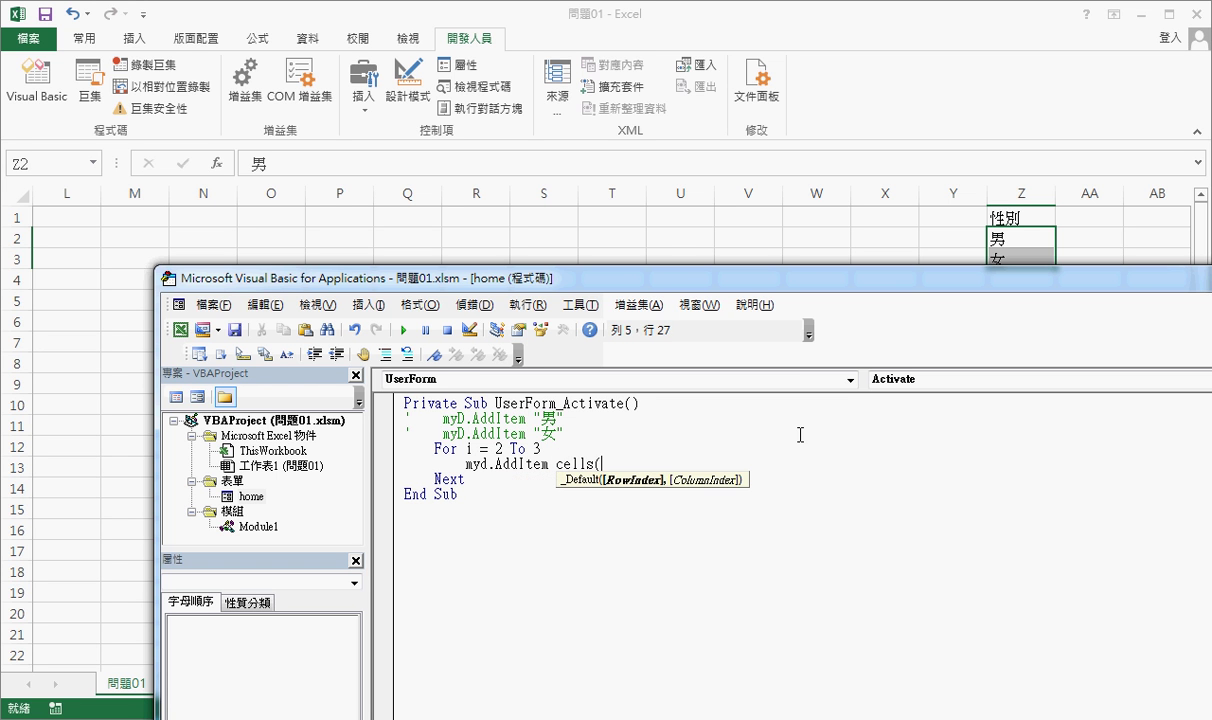
text(i,)
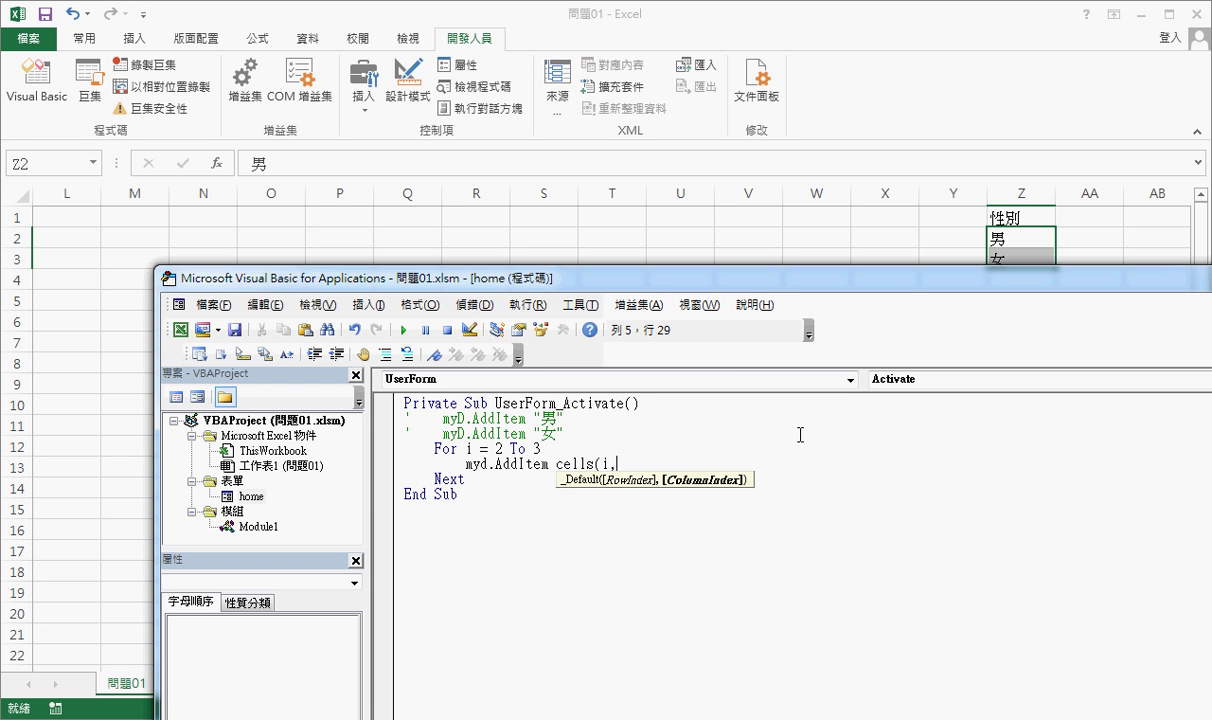
text(")
text(Z"))
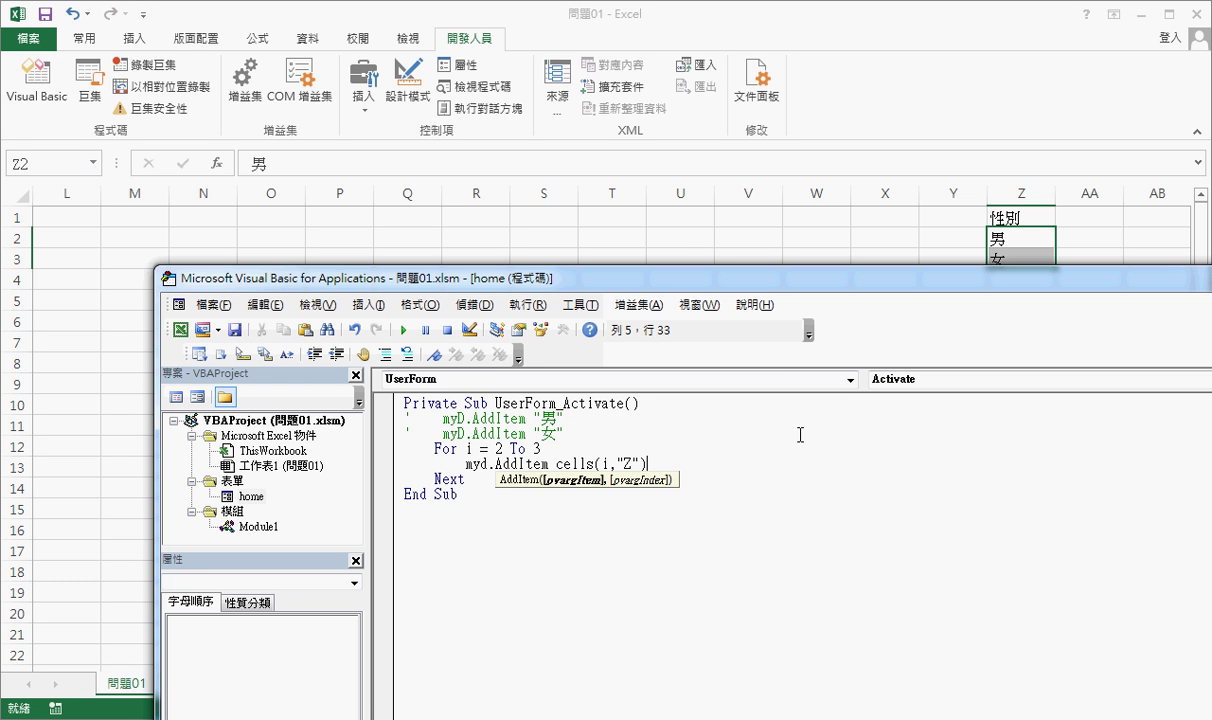
key(Down)
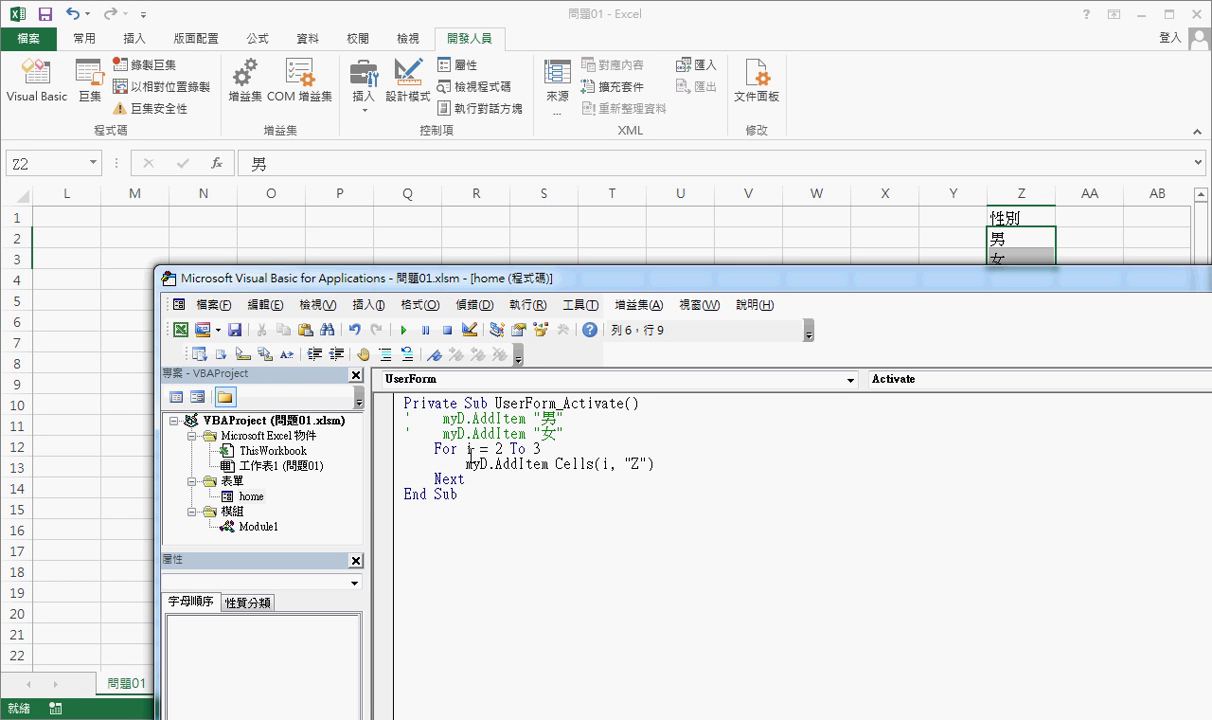
Review the loop bounds 2 and 3 and the row variable i, then move the editor back up
double_click(501, 449)
double_click(603, 464)
double_click(535, 449)
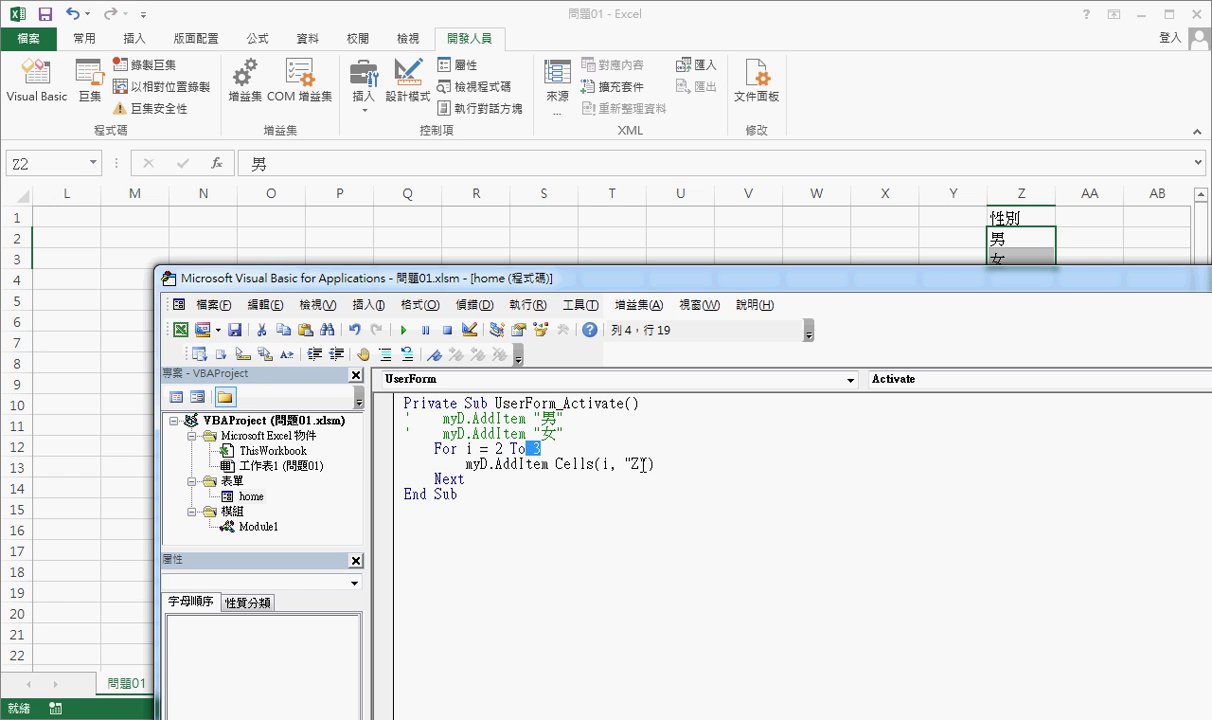
click(579, 434)
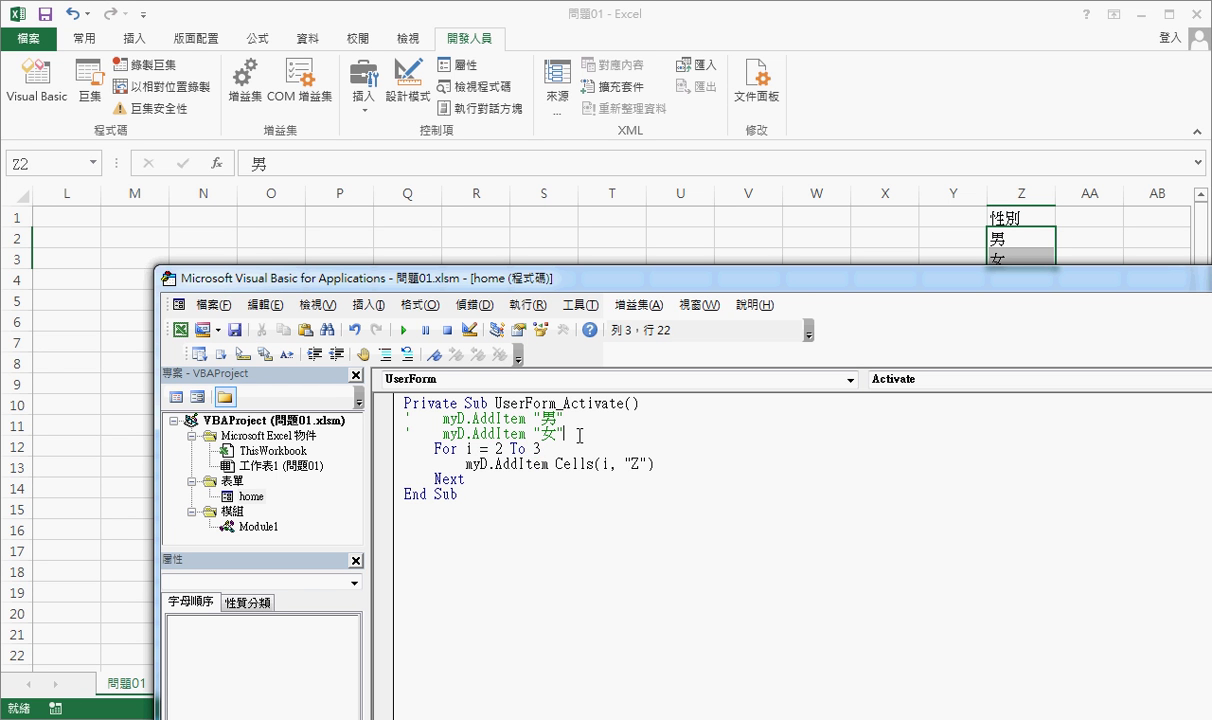
drag(560, 279, 530, 41)
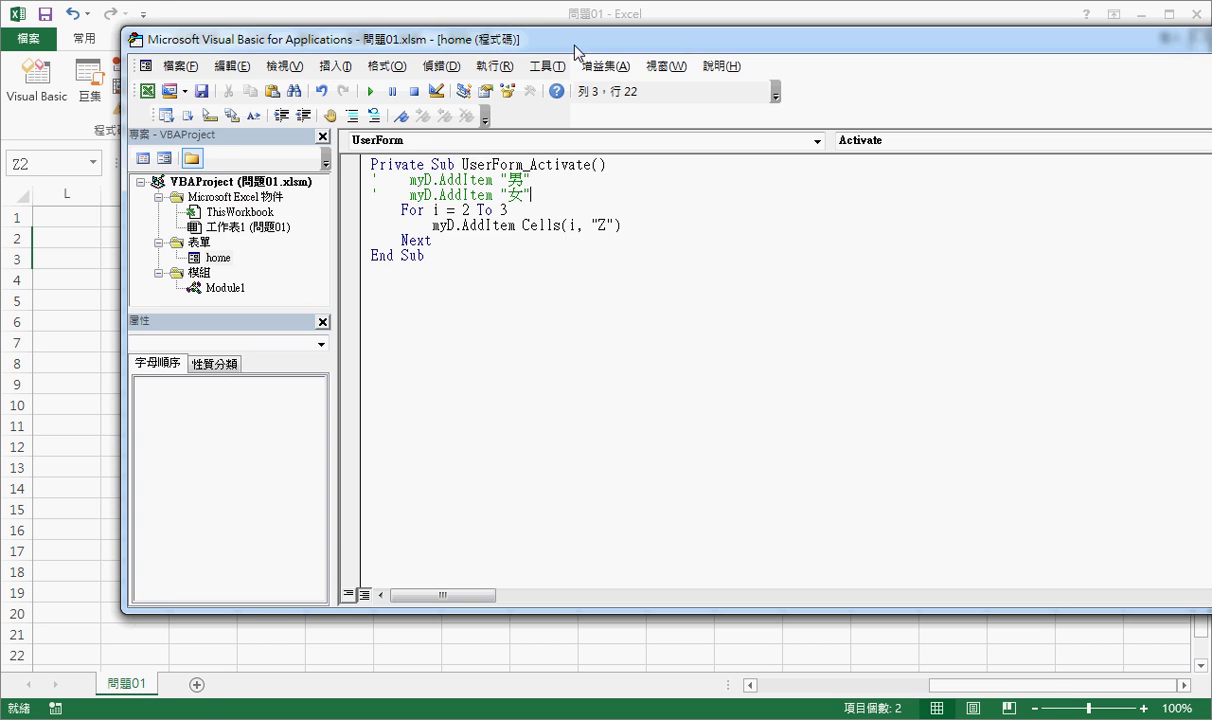
Run the form, check its gender list, then close it and return to the worksheet
click(370, 91)
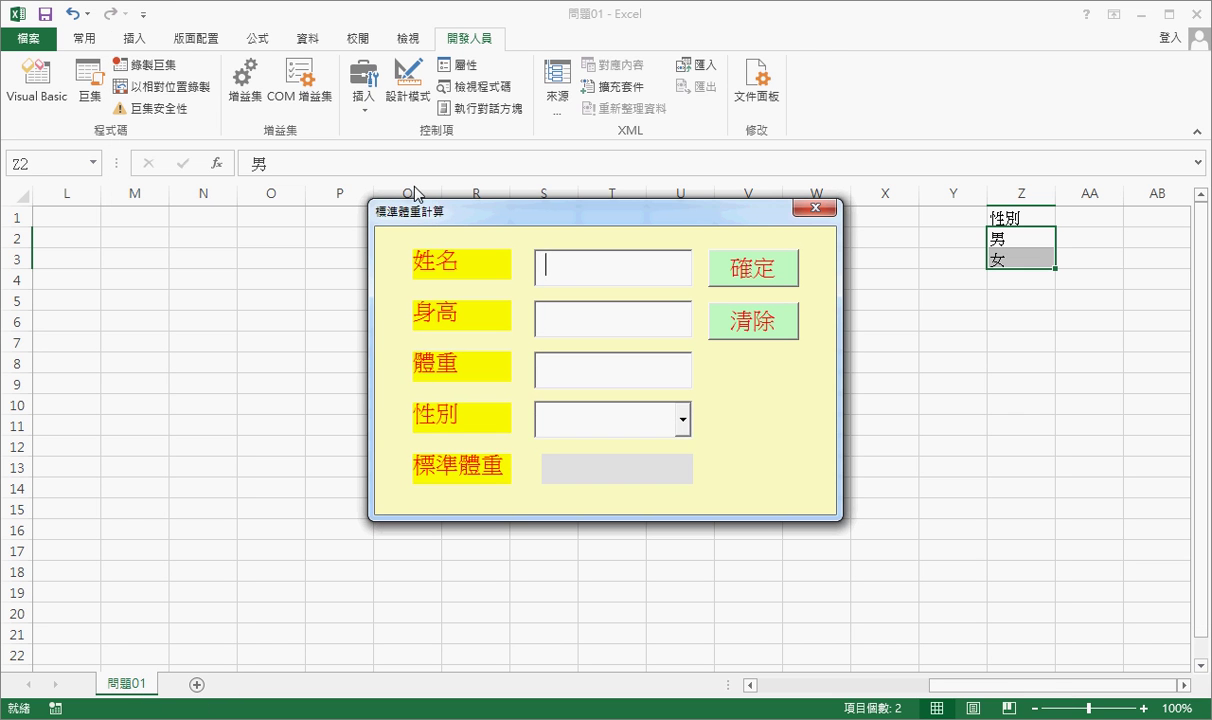
click(684, 421)
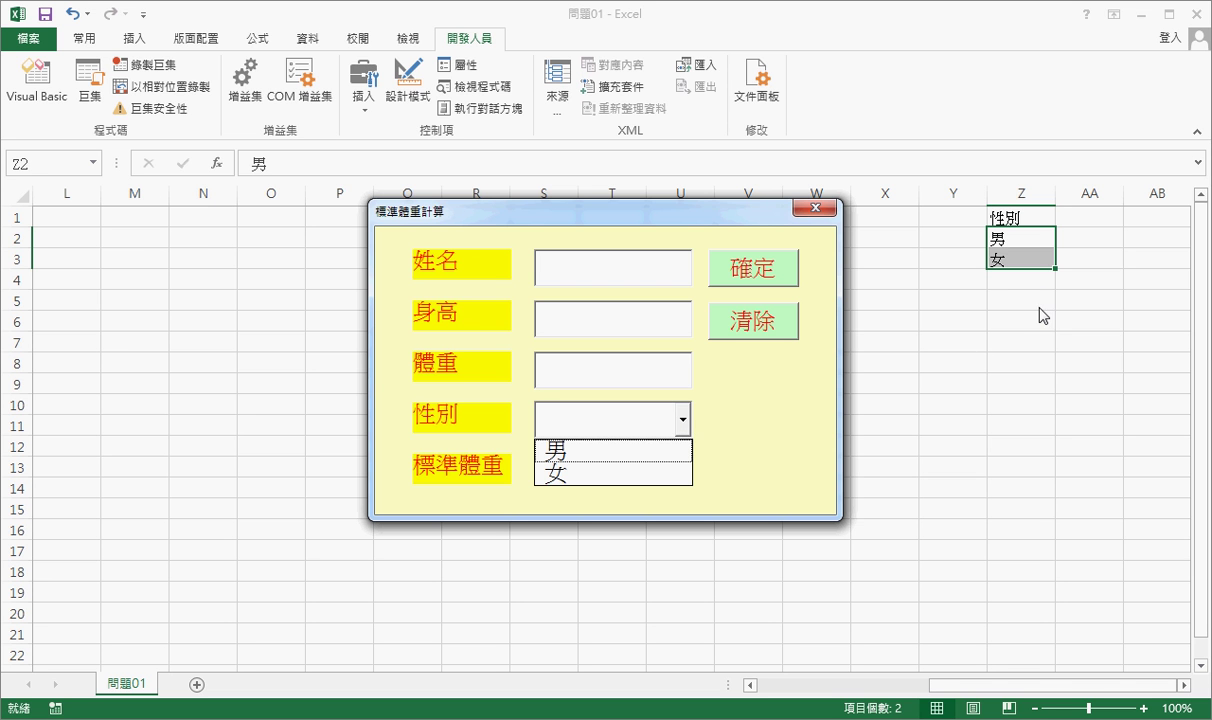
click(815, 207)
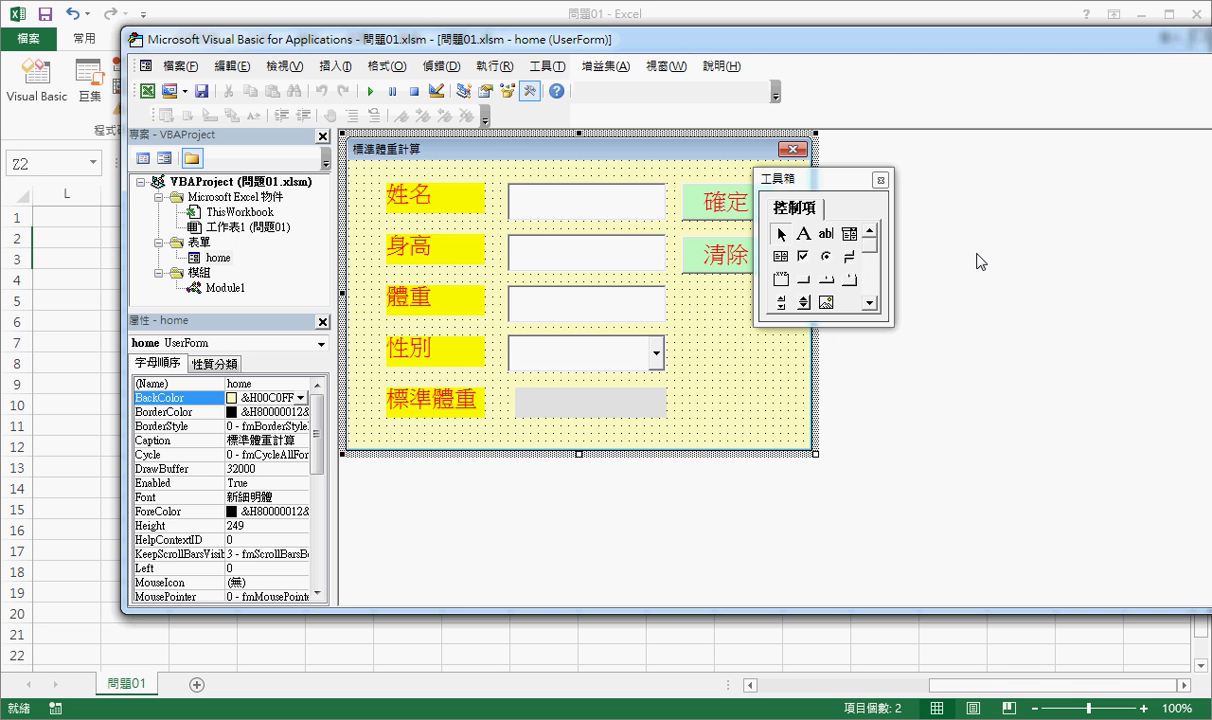
click(478, 632)
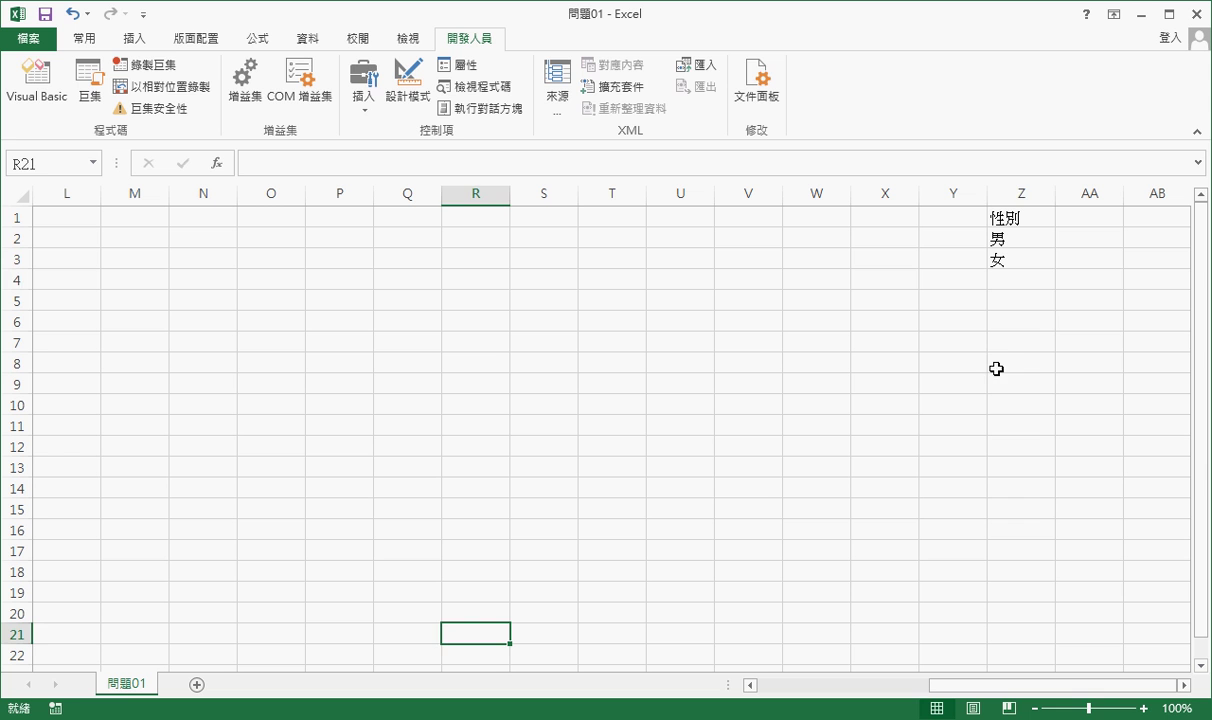
Enter 中性 in Z4, select Z2:Z5, and open the macro editor on the home form
click(1014, 281)
text(5j)
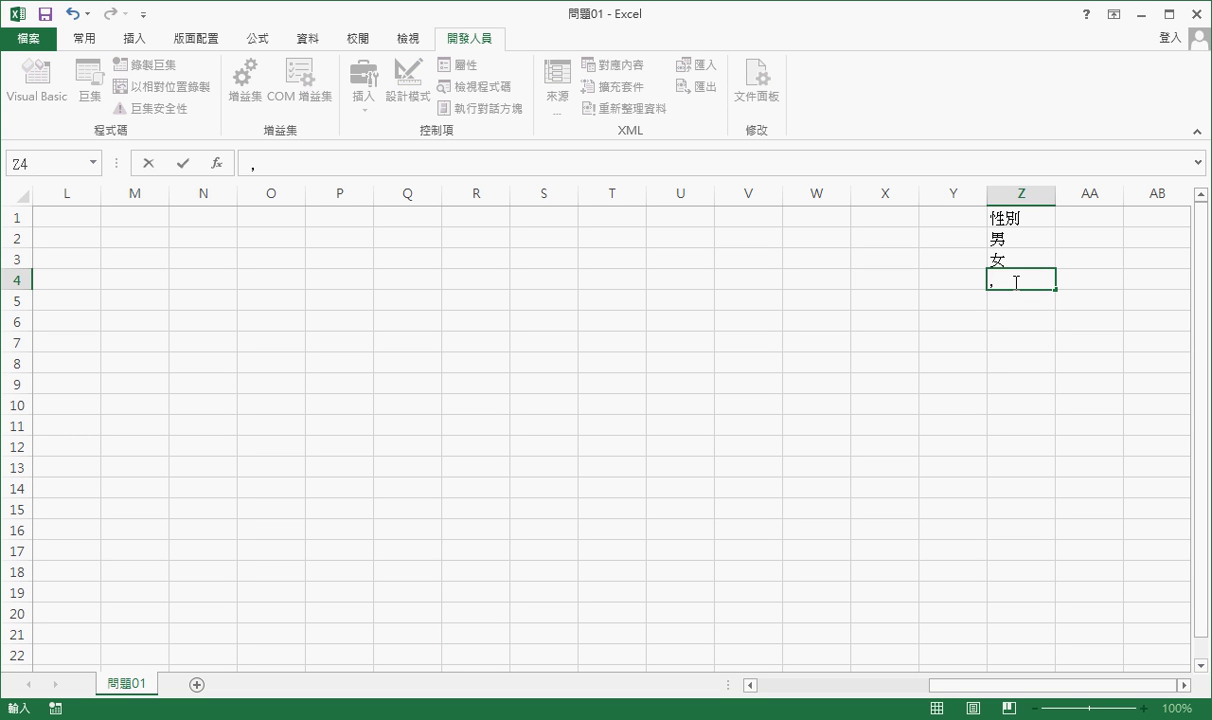
text(/ vu/)
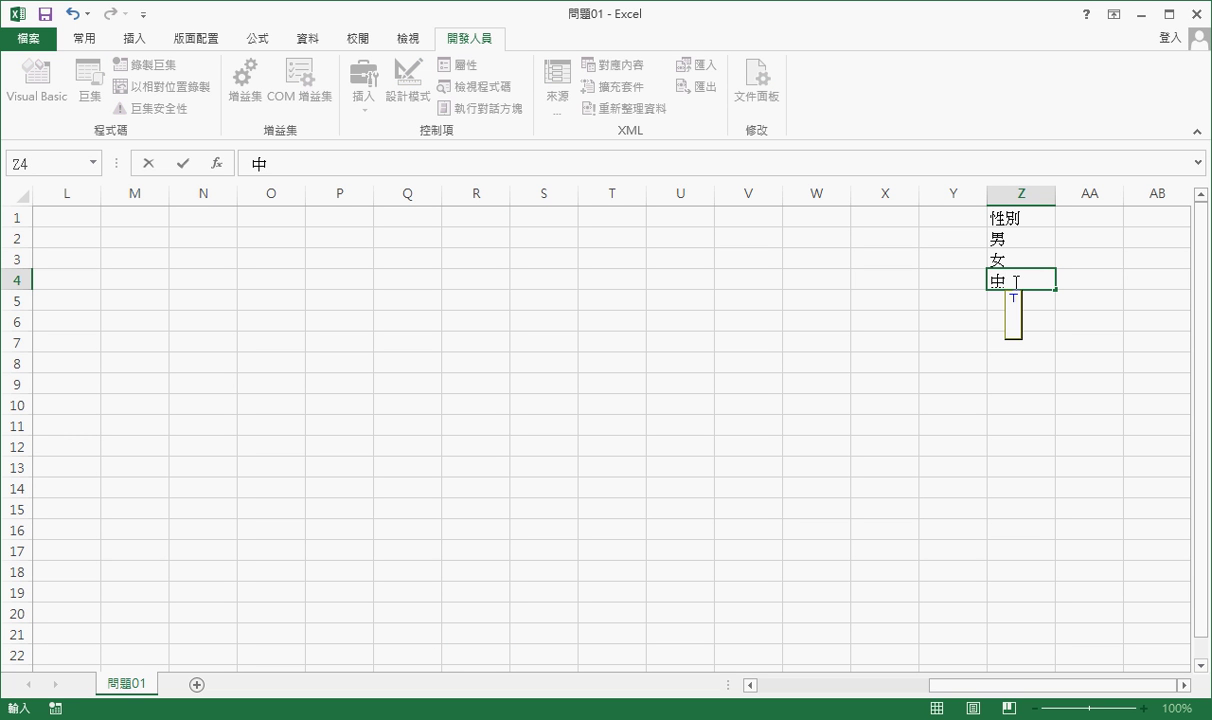
text(4)
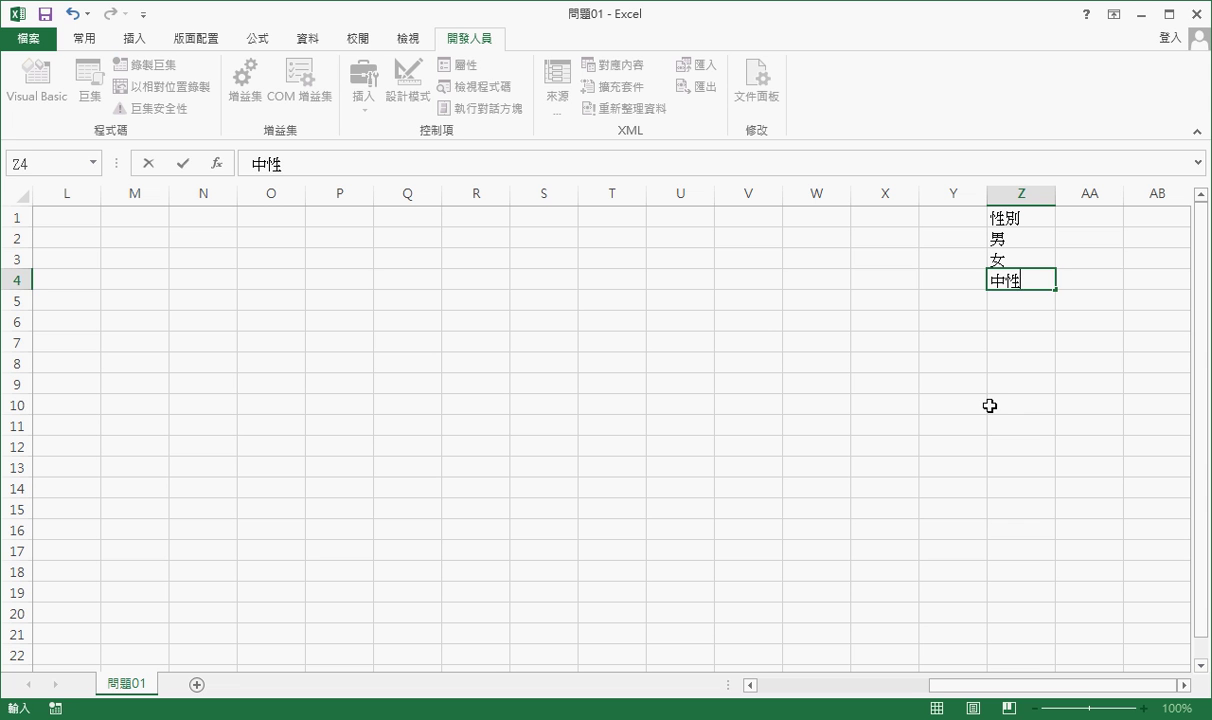
click(989, 405)
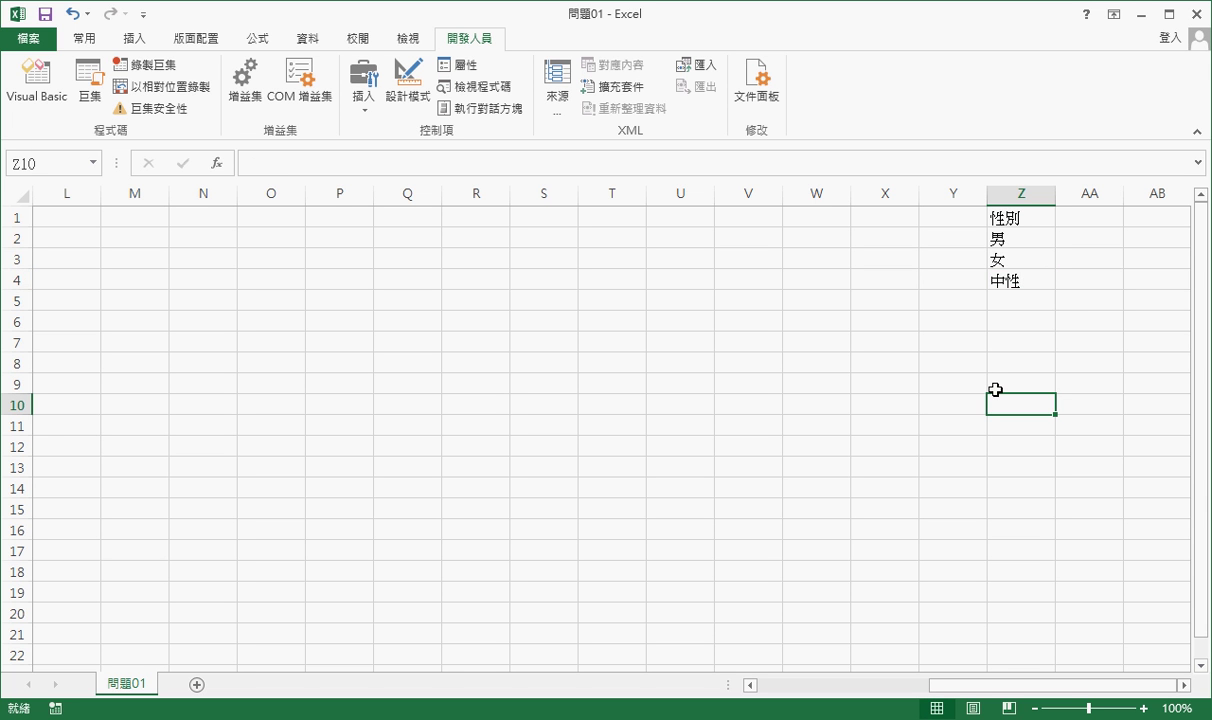
drag(1005, 240, 1005, 300)
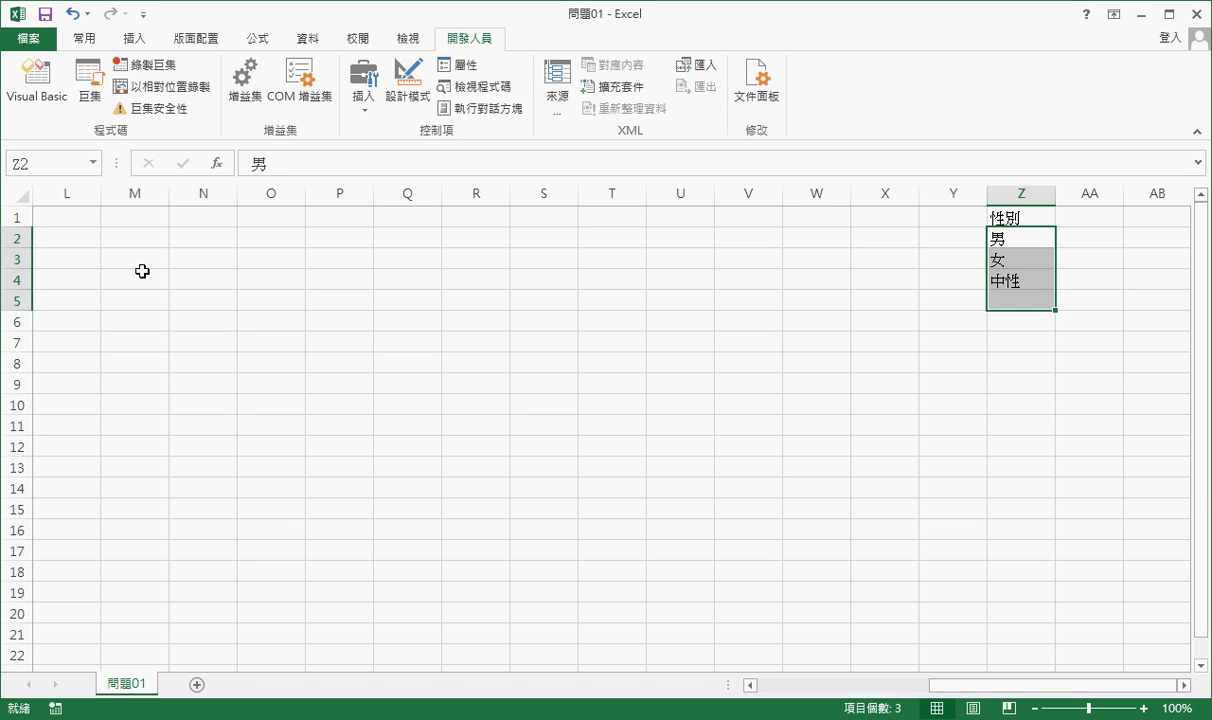
click(37, 80)
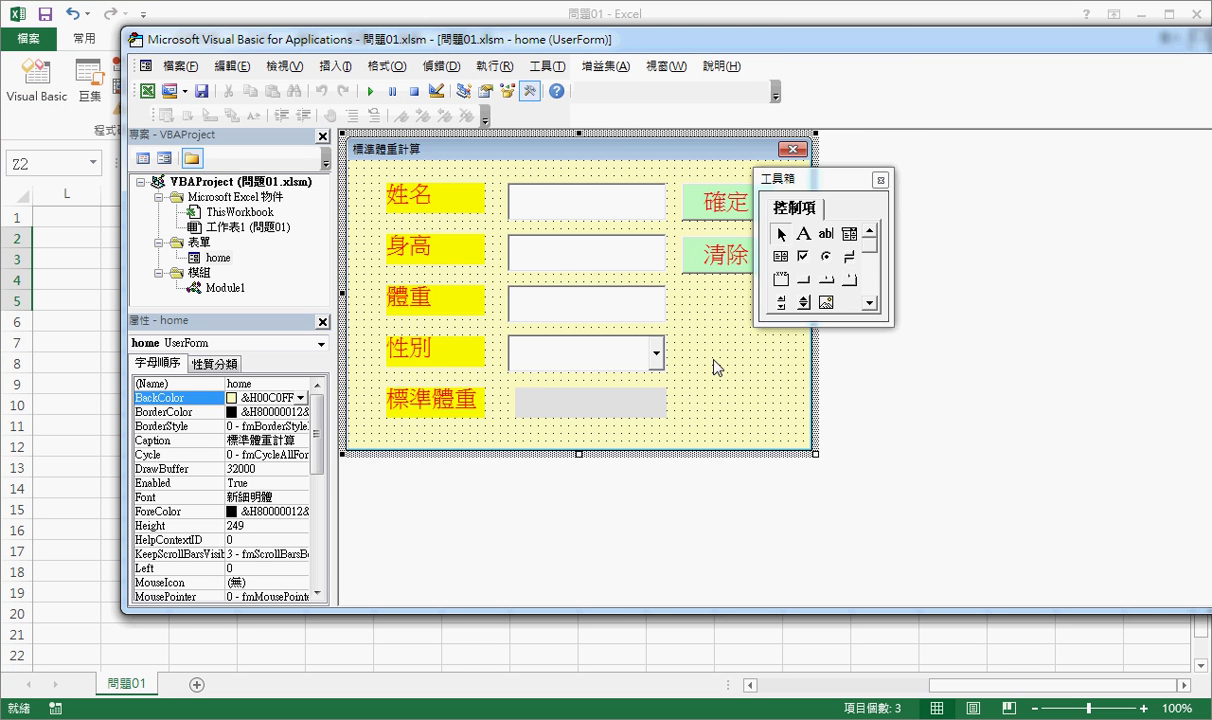
In the home form's code, replace the loop's end value 3 with Range("Z1").End(xlDown).Row
key(F7)
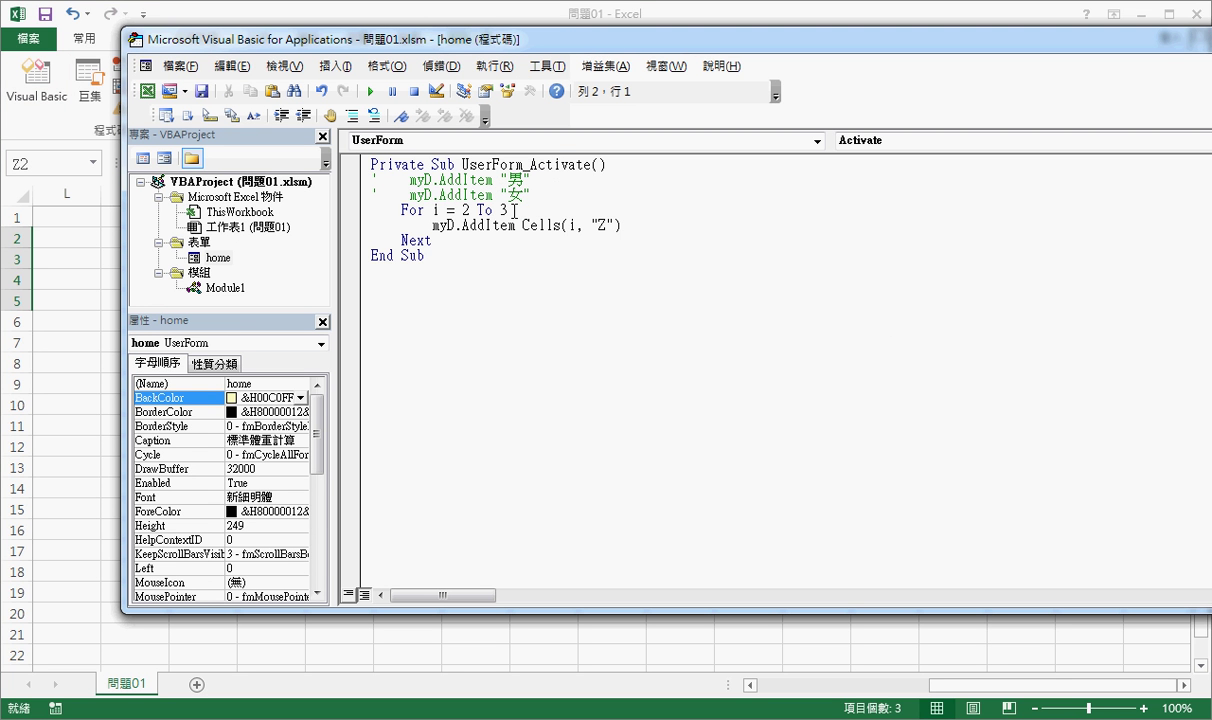
double_click(510, 210)
text(h)
key(BackSpace)
text(ra)
text(nge()
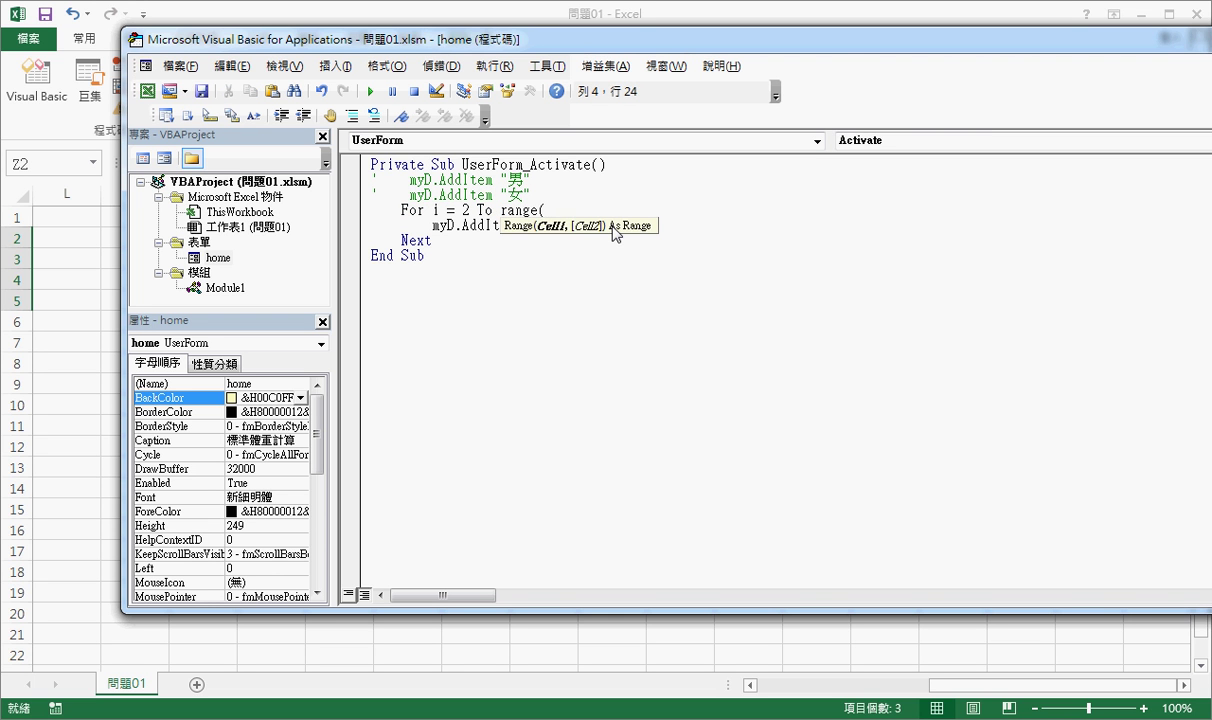
text(")
text(Z1"))
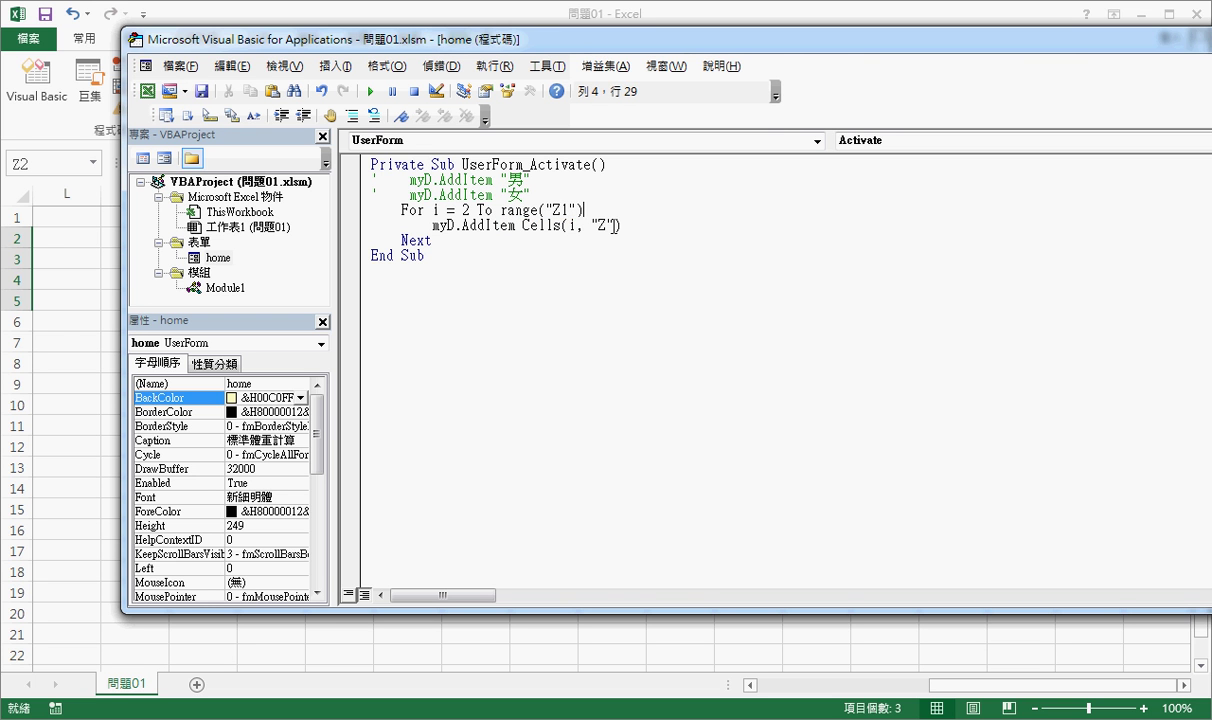
text(.end )
text((xlDown )
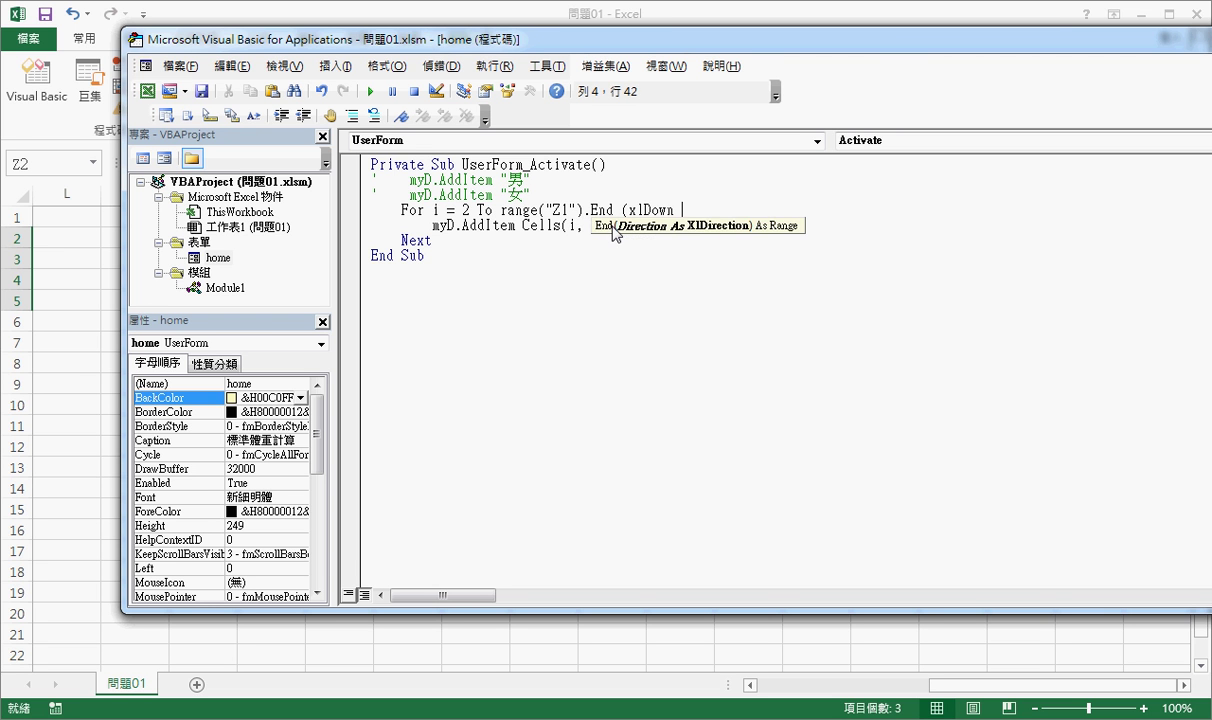
text().r)
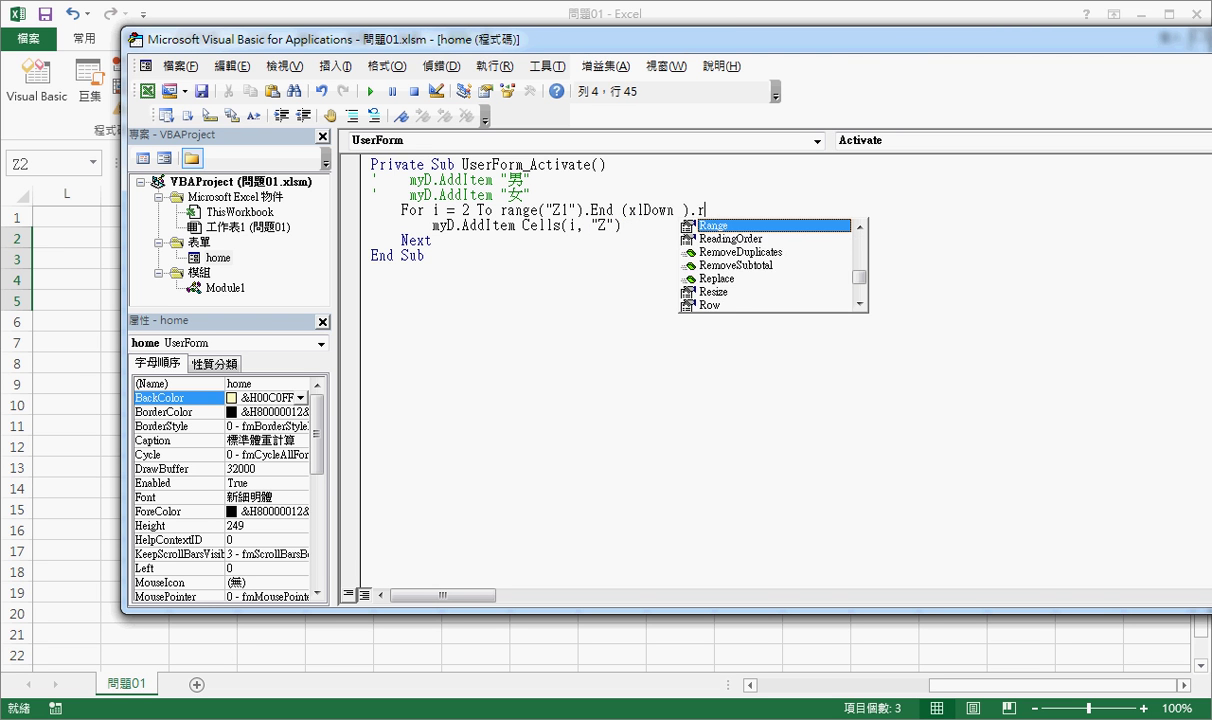
text(ow)
click(622, 225)
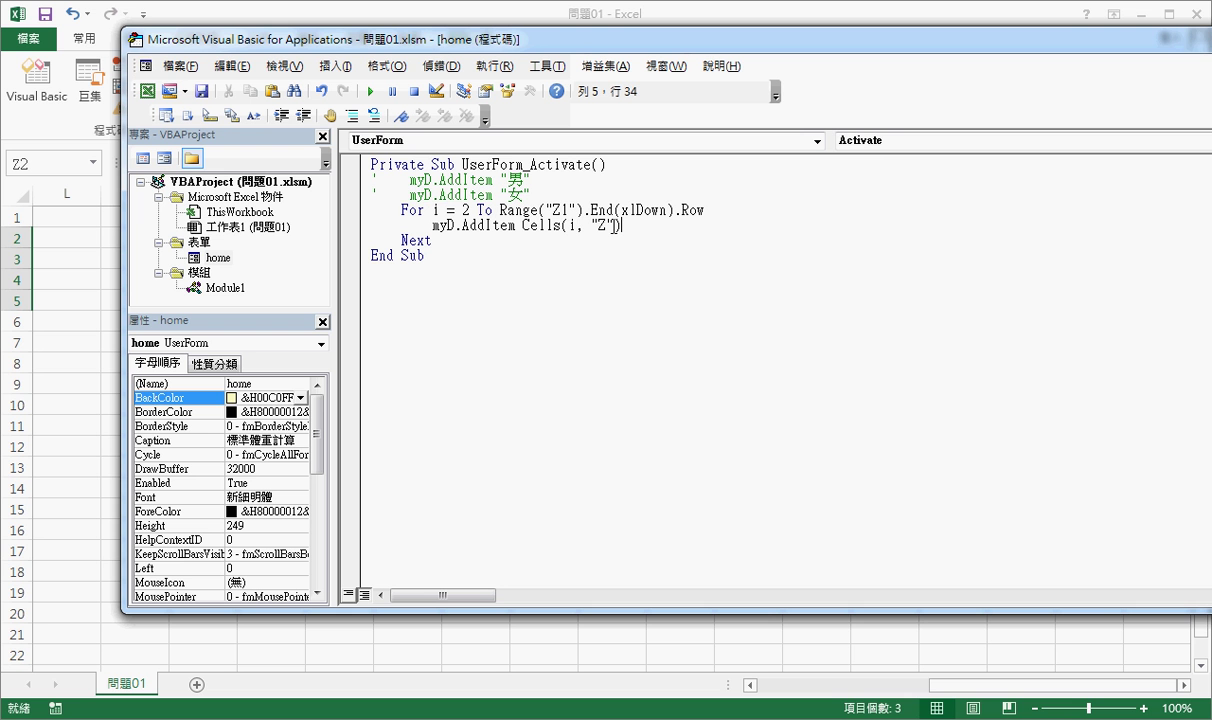
drag(705, 210, 500, 212)
Move the editor aside to view column Z, then run the home form
drag(565, 45, 424, 311)
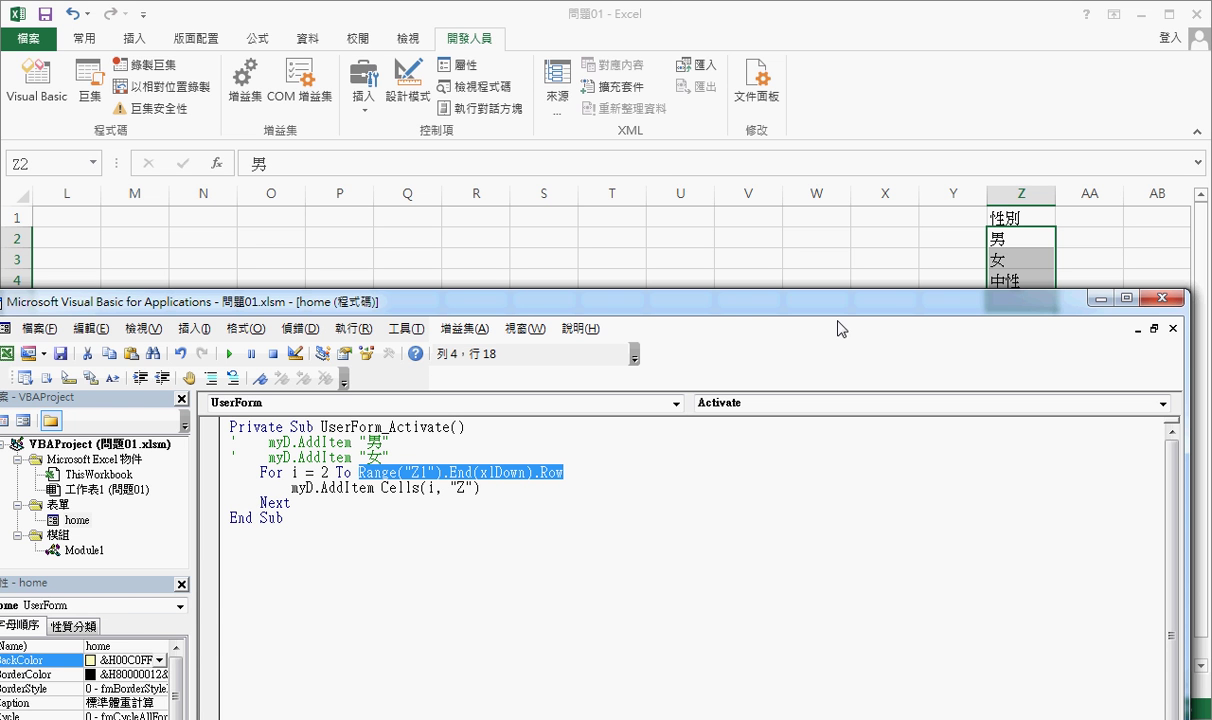
drag(690, 303, 748, 179)
click(288, 230)
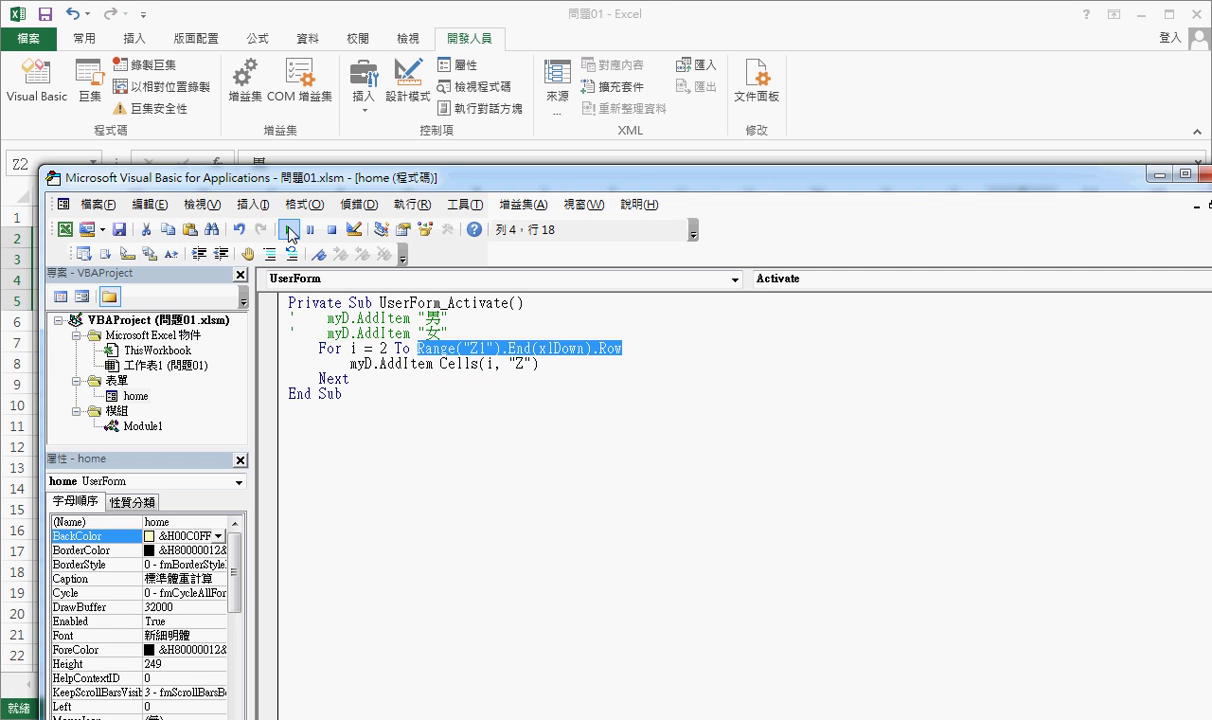
Open the running form's 性別 dropdown to show 男, 女 and 中性
click(685, 418)
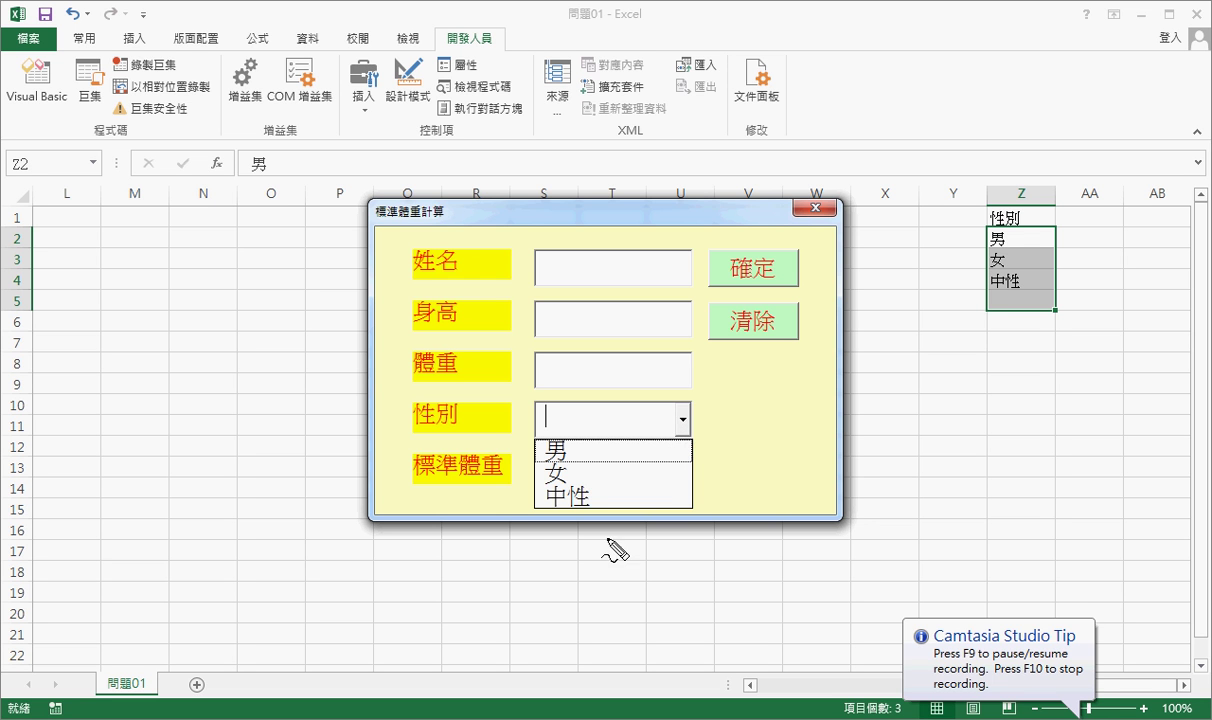
drag(578, 540, 605, 525)
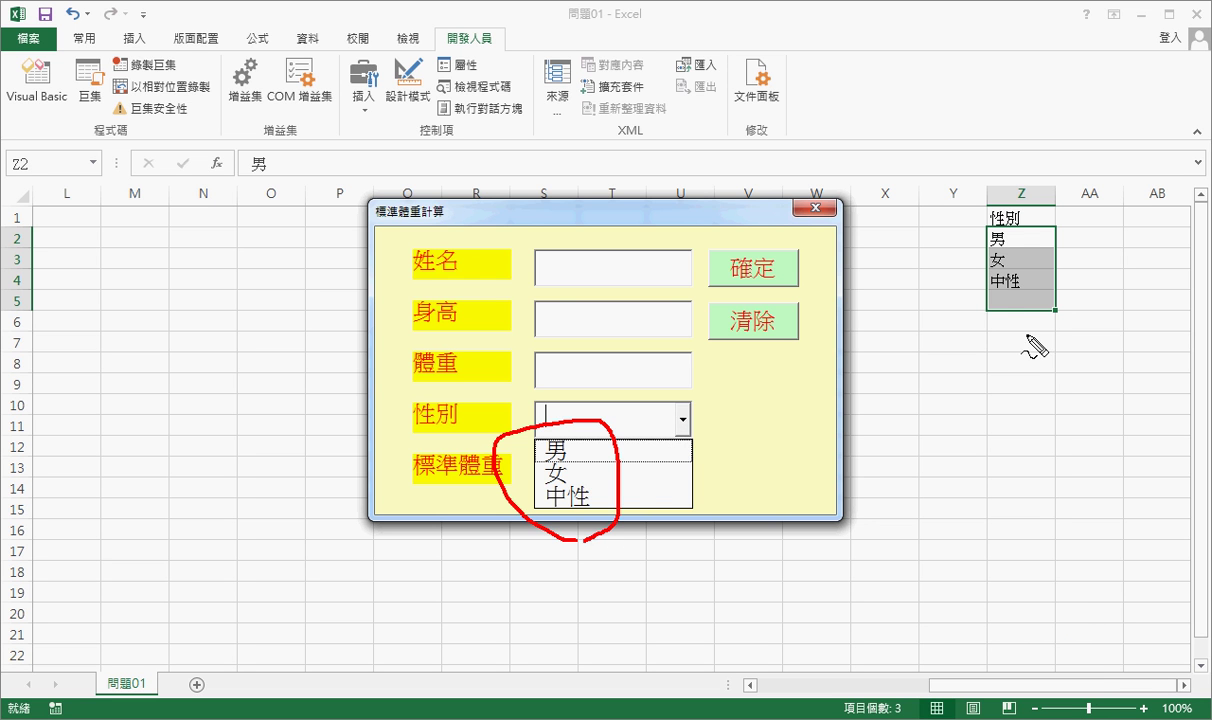
drag(985, 330, 1030, 338)
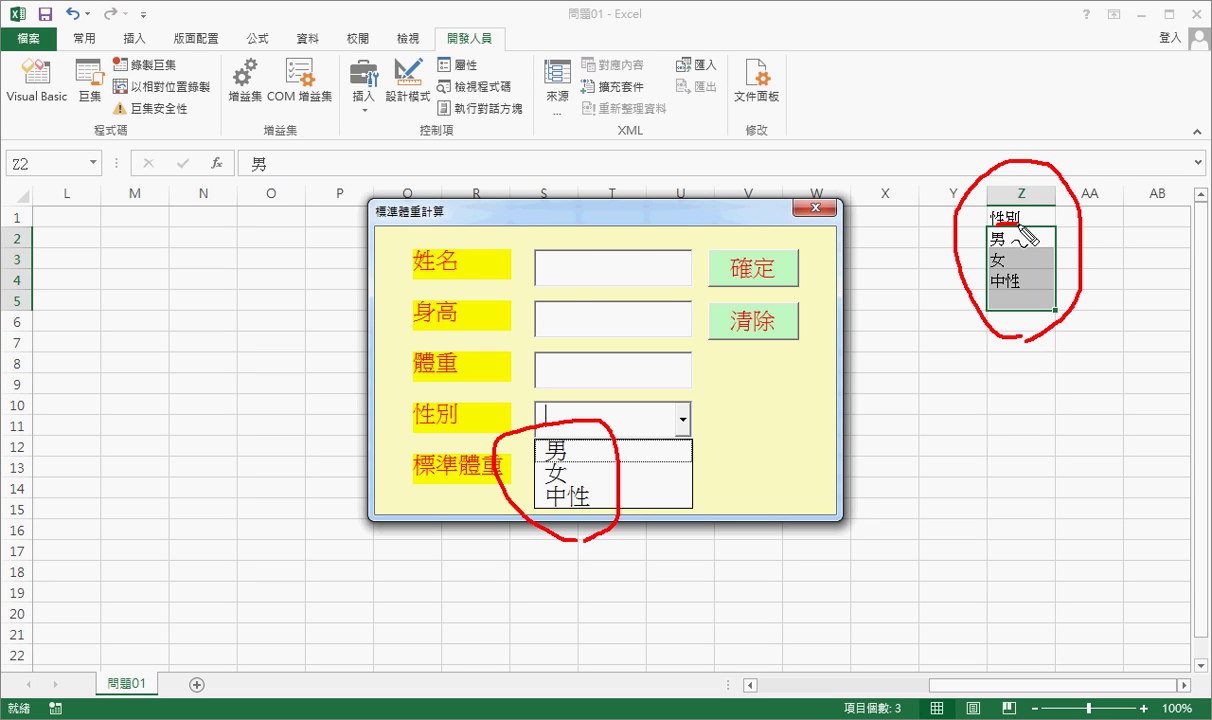
drag(996, 224, 1020, 223)
In the Google Docs notes, resize the myD.AddItem lines and End Sub from 8 to 12 pt
key(Escape)
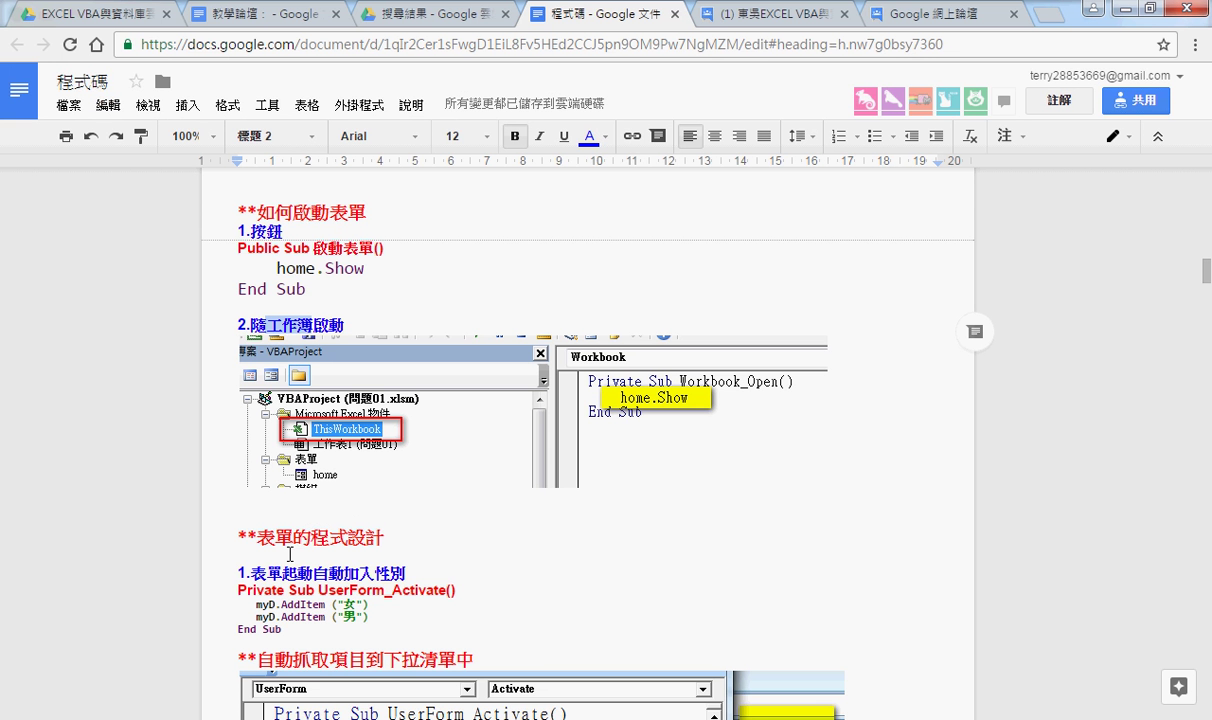
scroll(308, 480, down, 2)
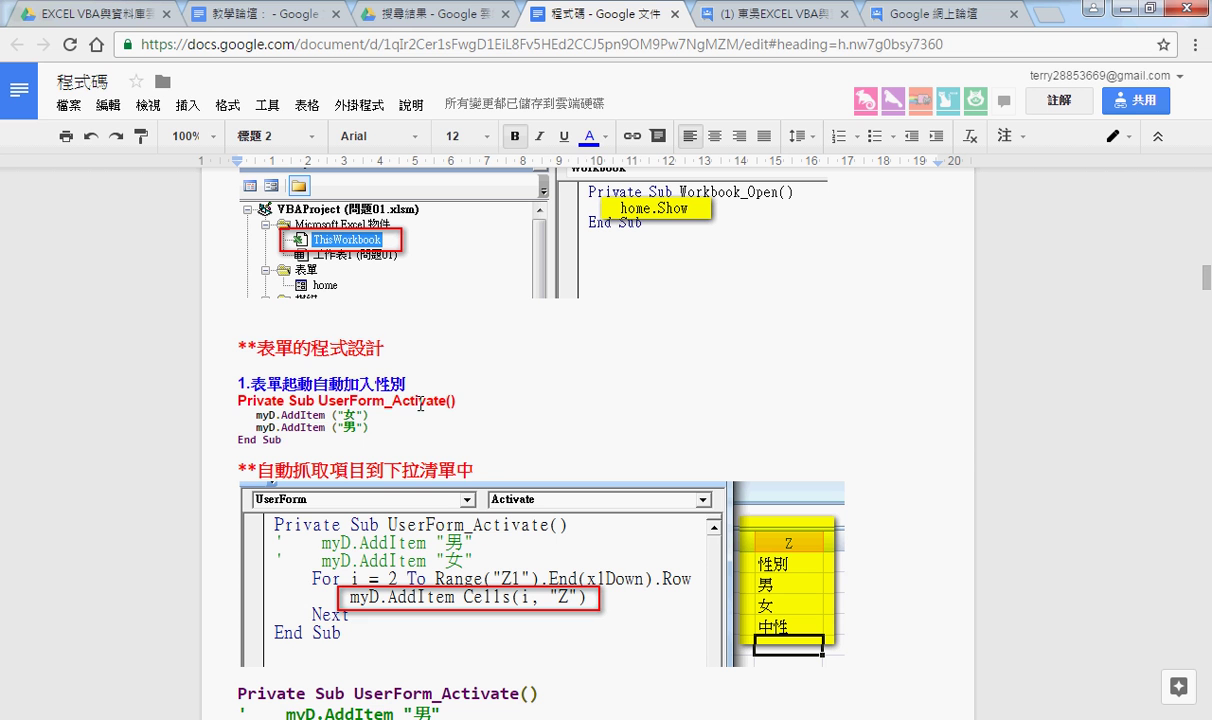
drag(285, 440, 232, 401)
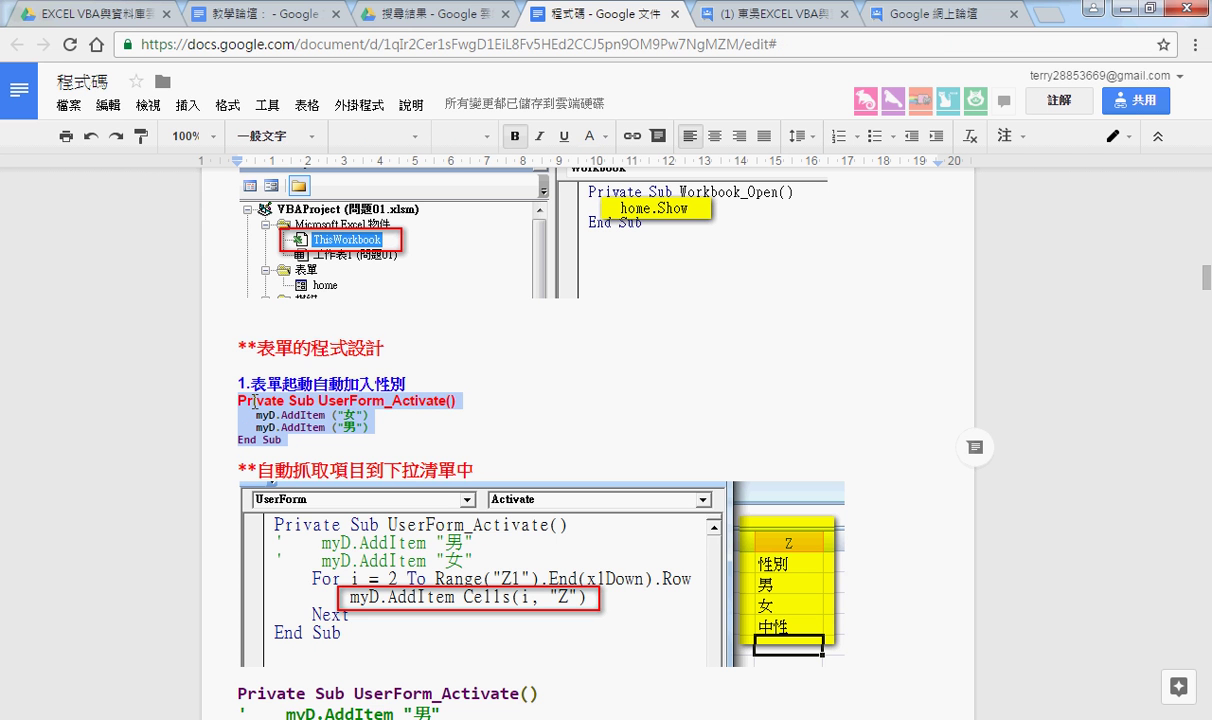
drag(284, 440, 238, 410)
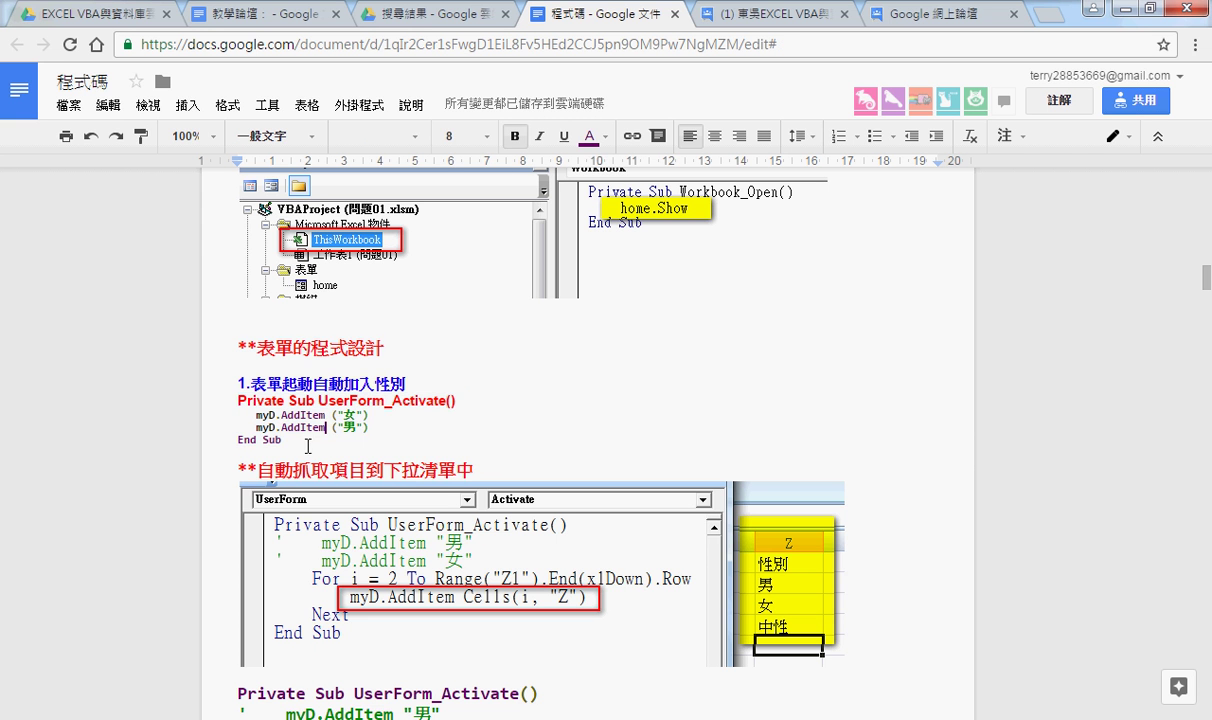
click(488, 137)
click(447, 268)
click(312, 437)
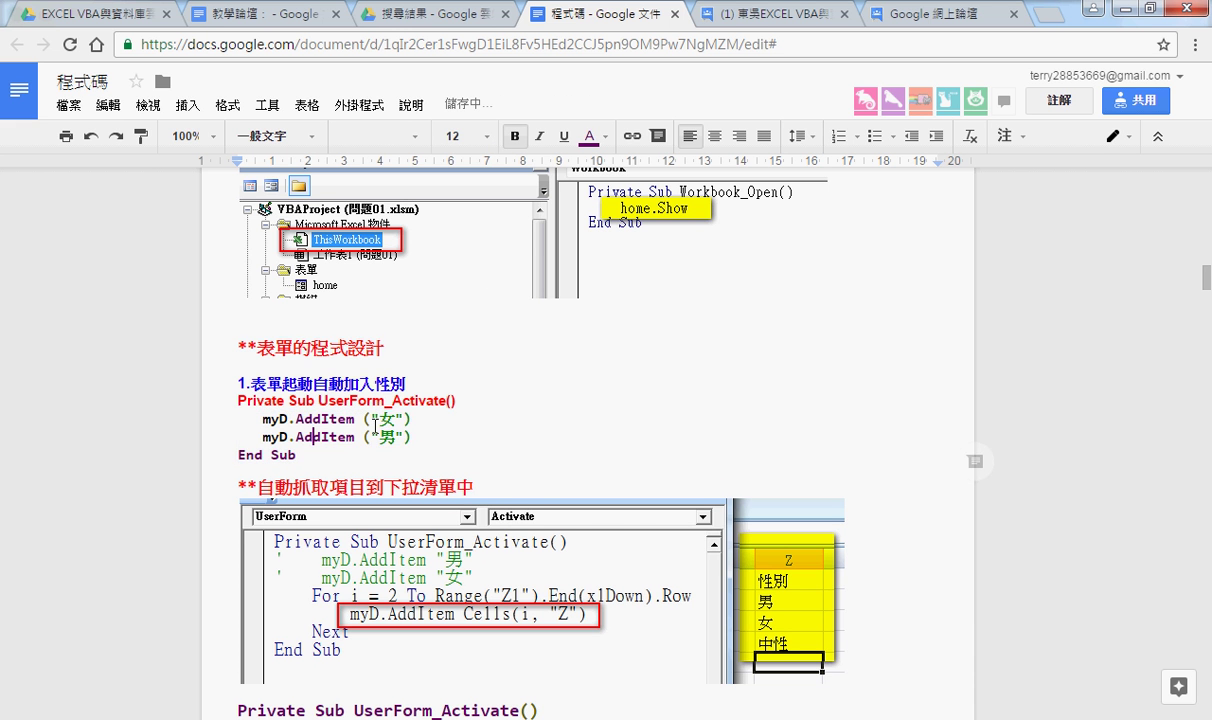
scroll(532, 435, down, 1)
scroll(531, 436, down, 2)
scroll(530, 437, down, 1)
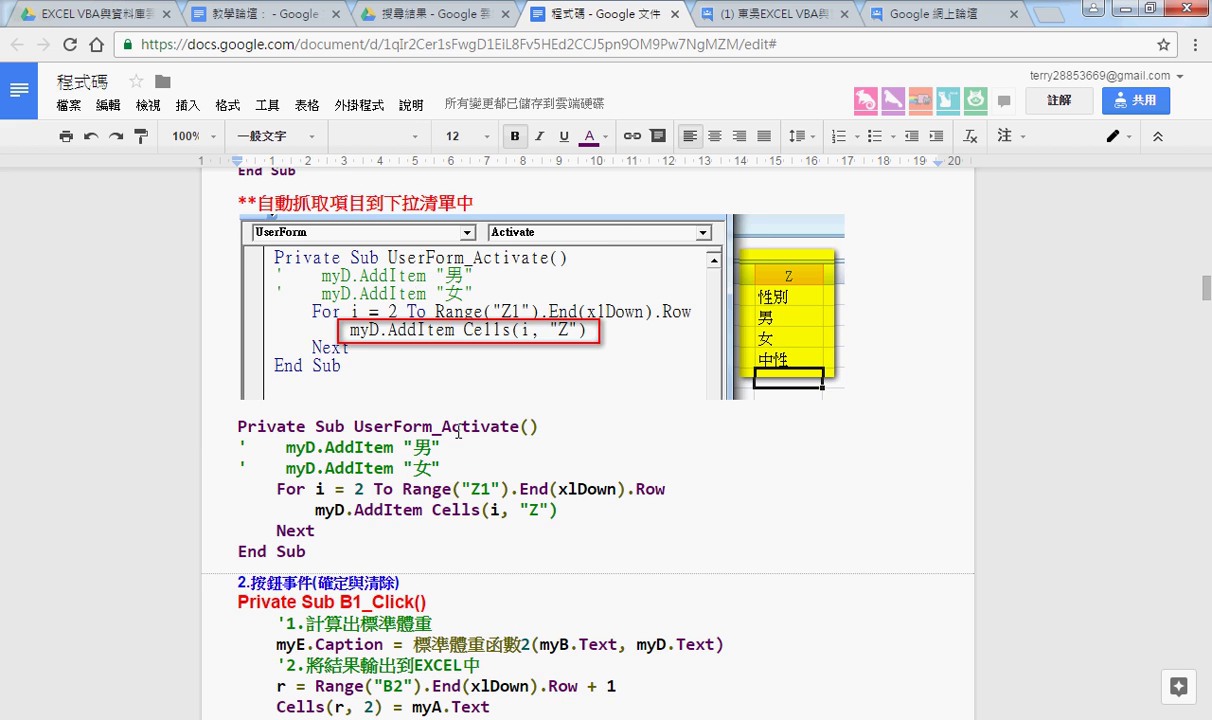
scroll(458, 430, down, 1)
drag(308, 457, 230, 340)
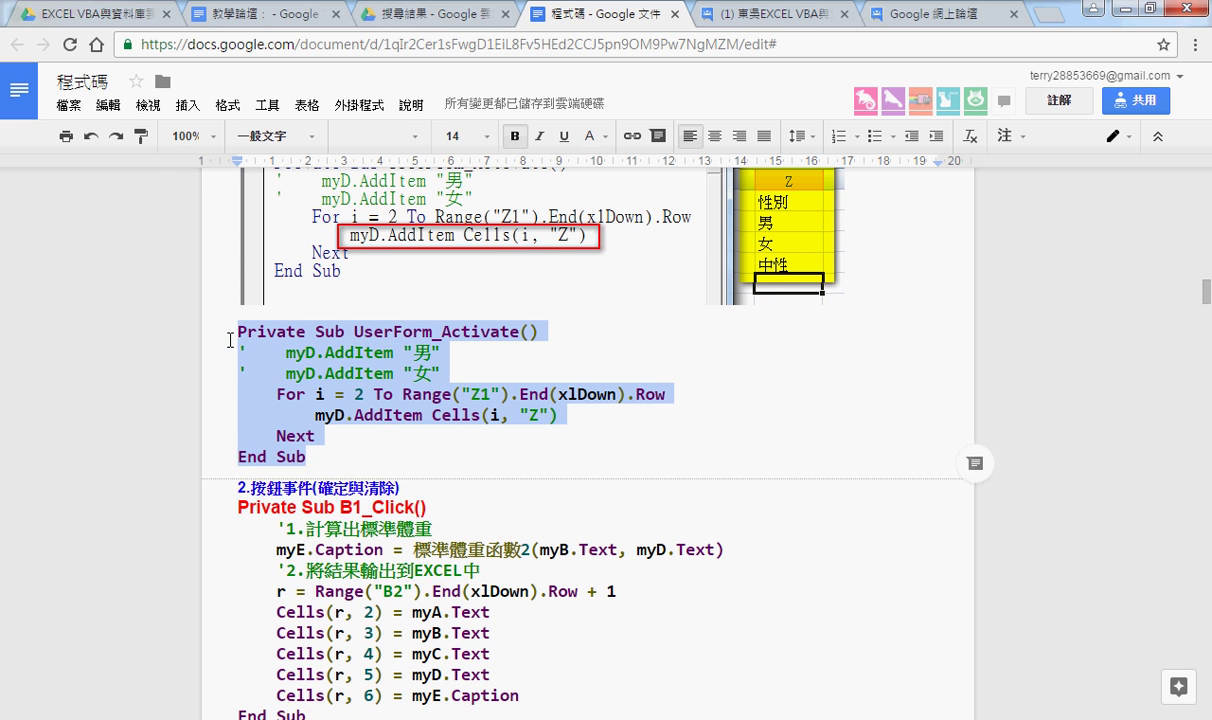